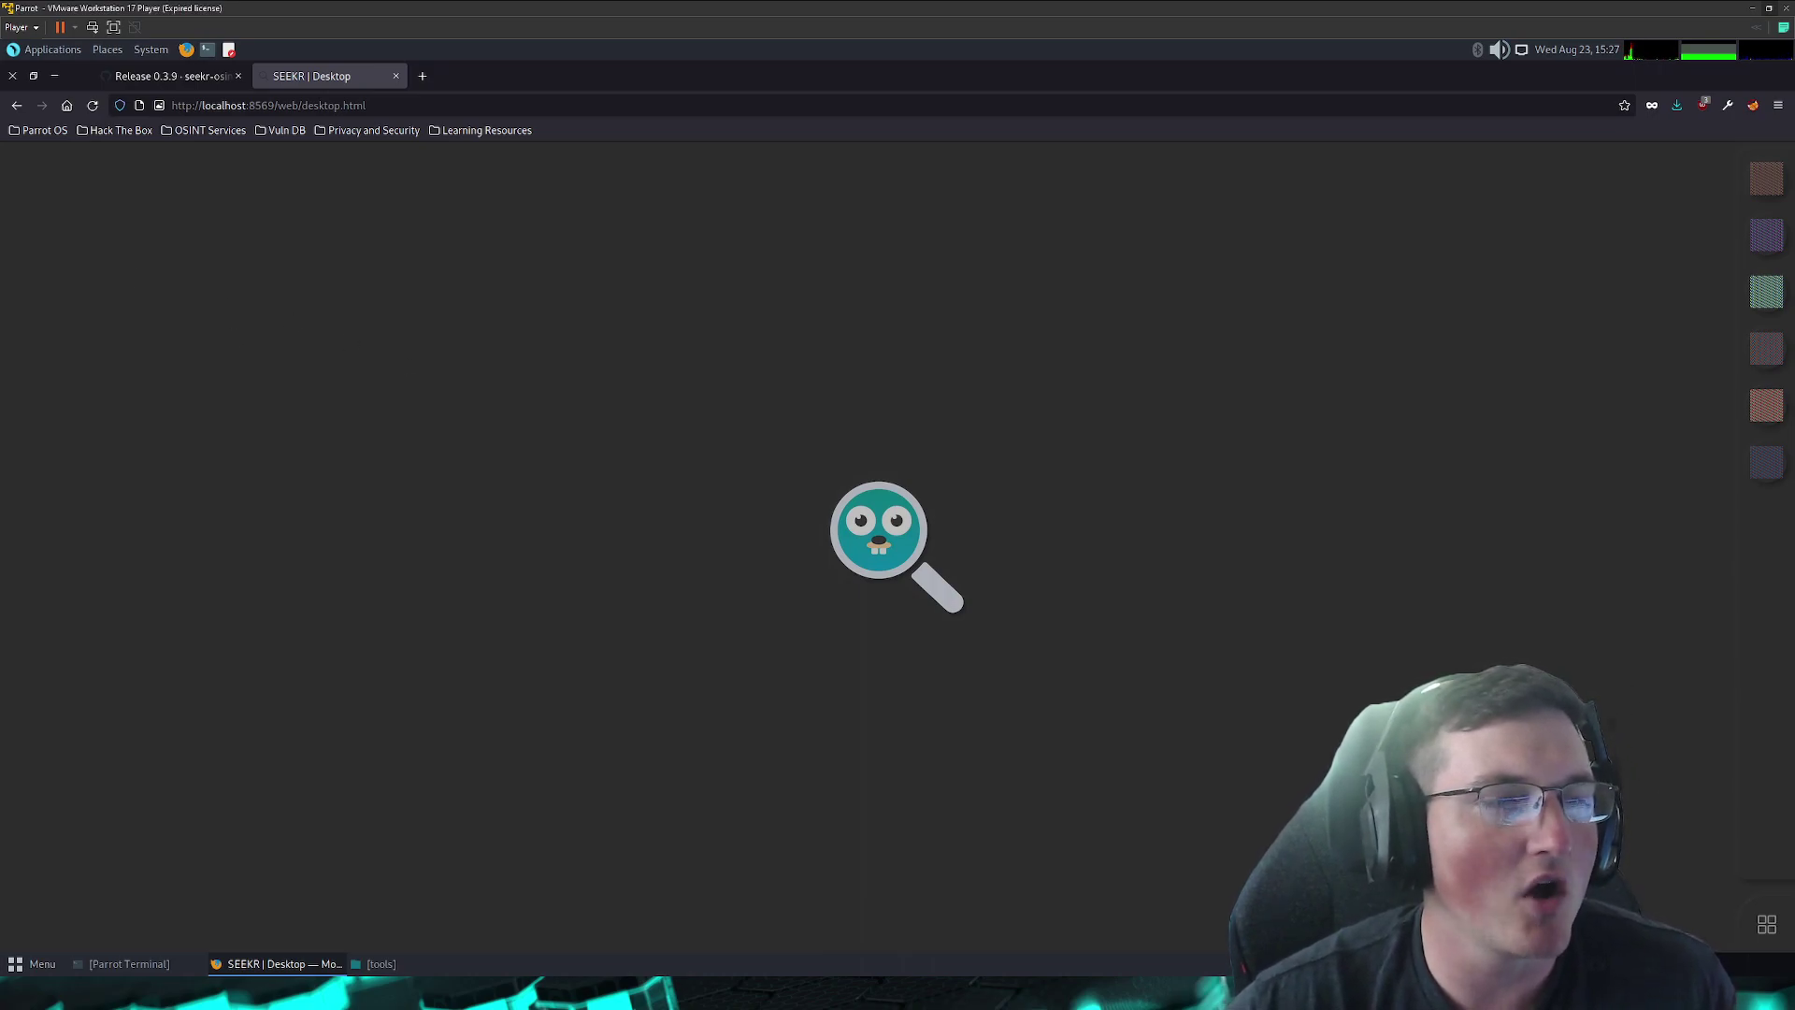
- Check the seekr 0.3.9 release page, then scroll the repo README to key features and installation
left_click(146, 83)
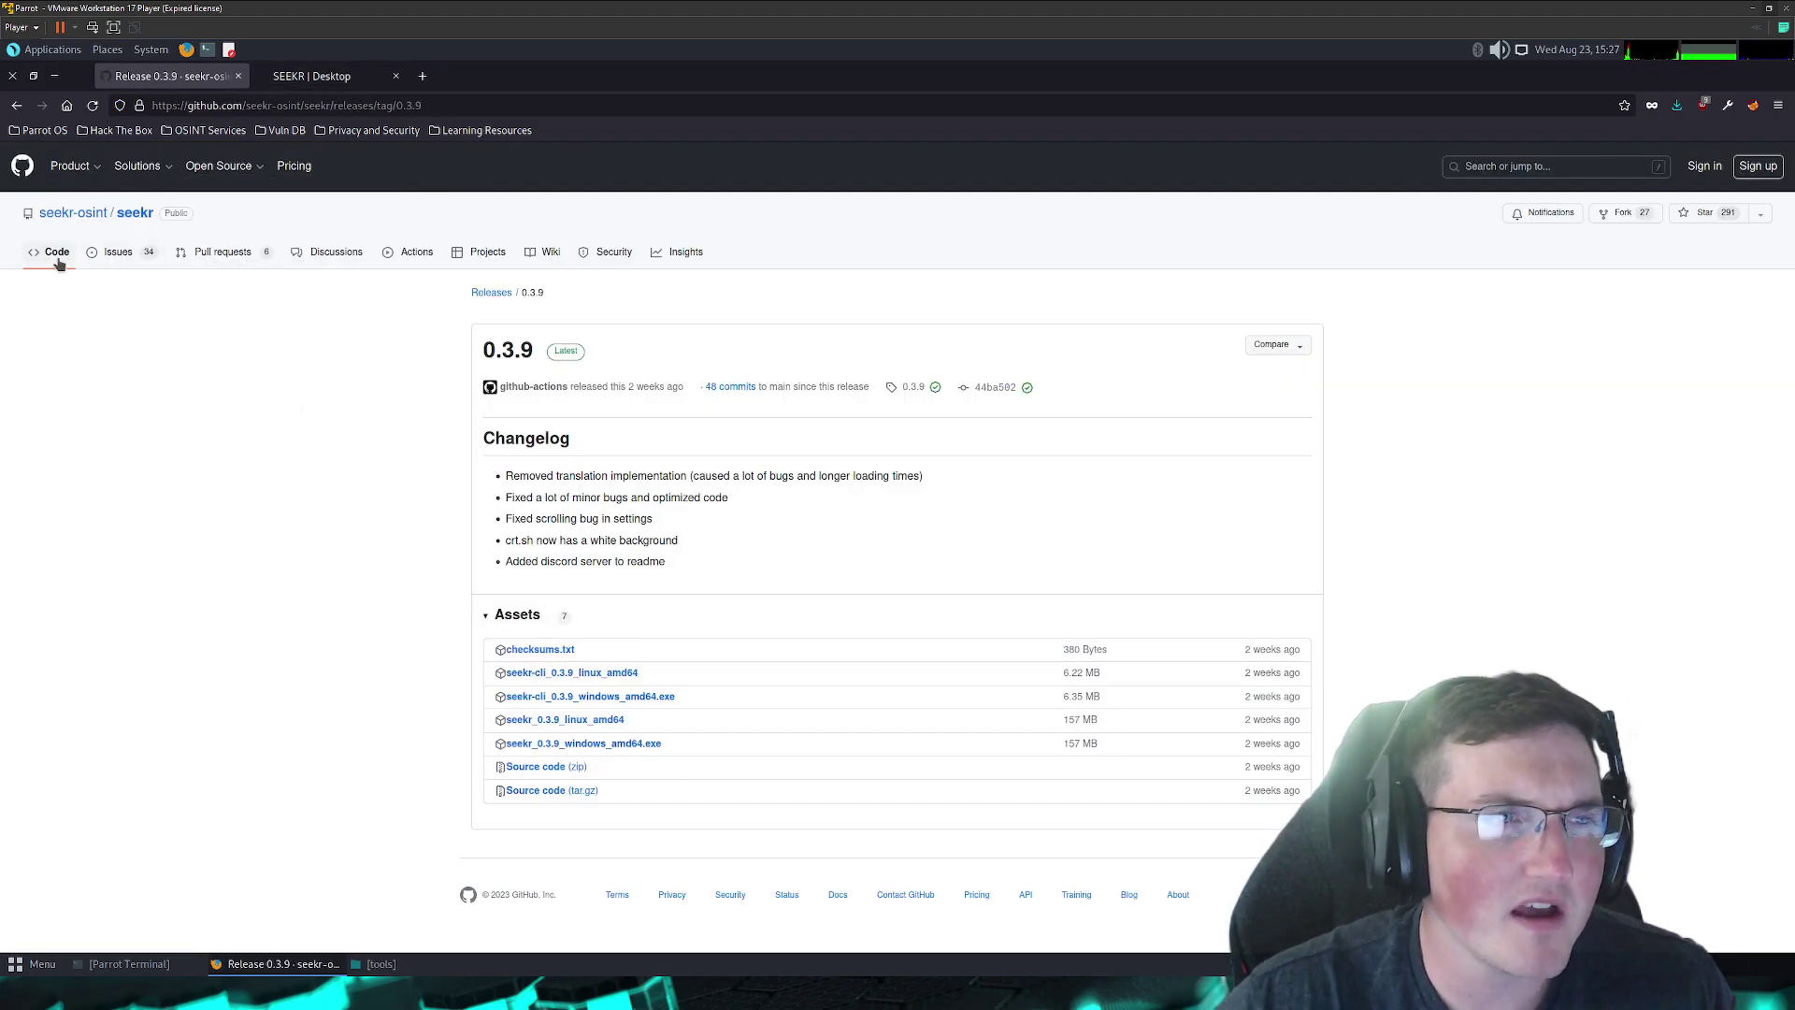
left_click(19, 108)
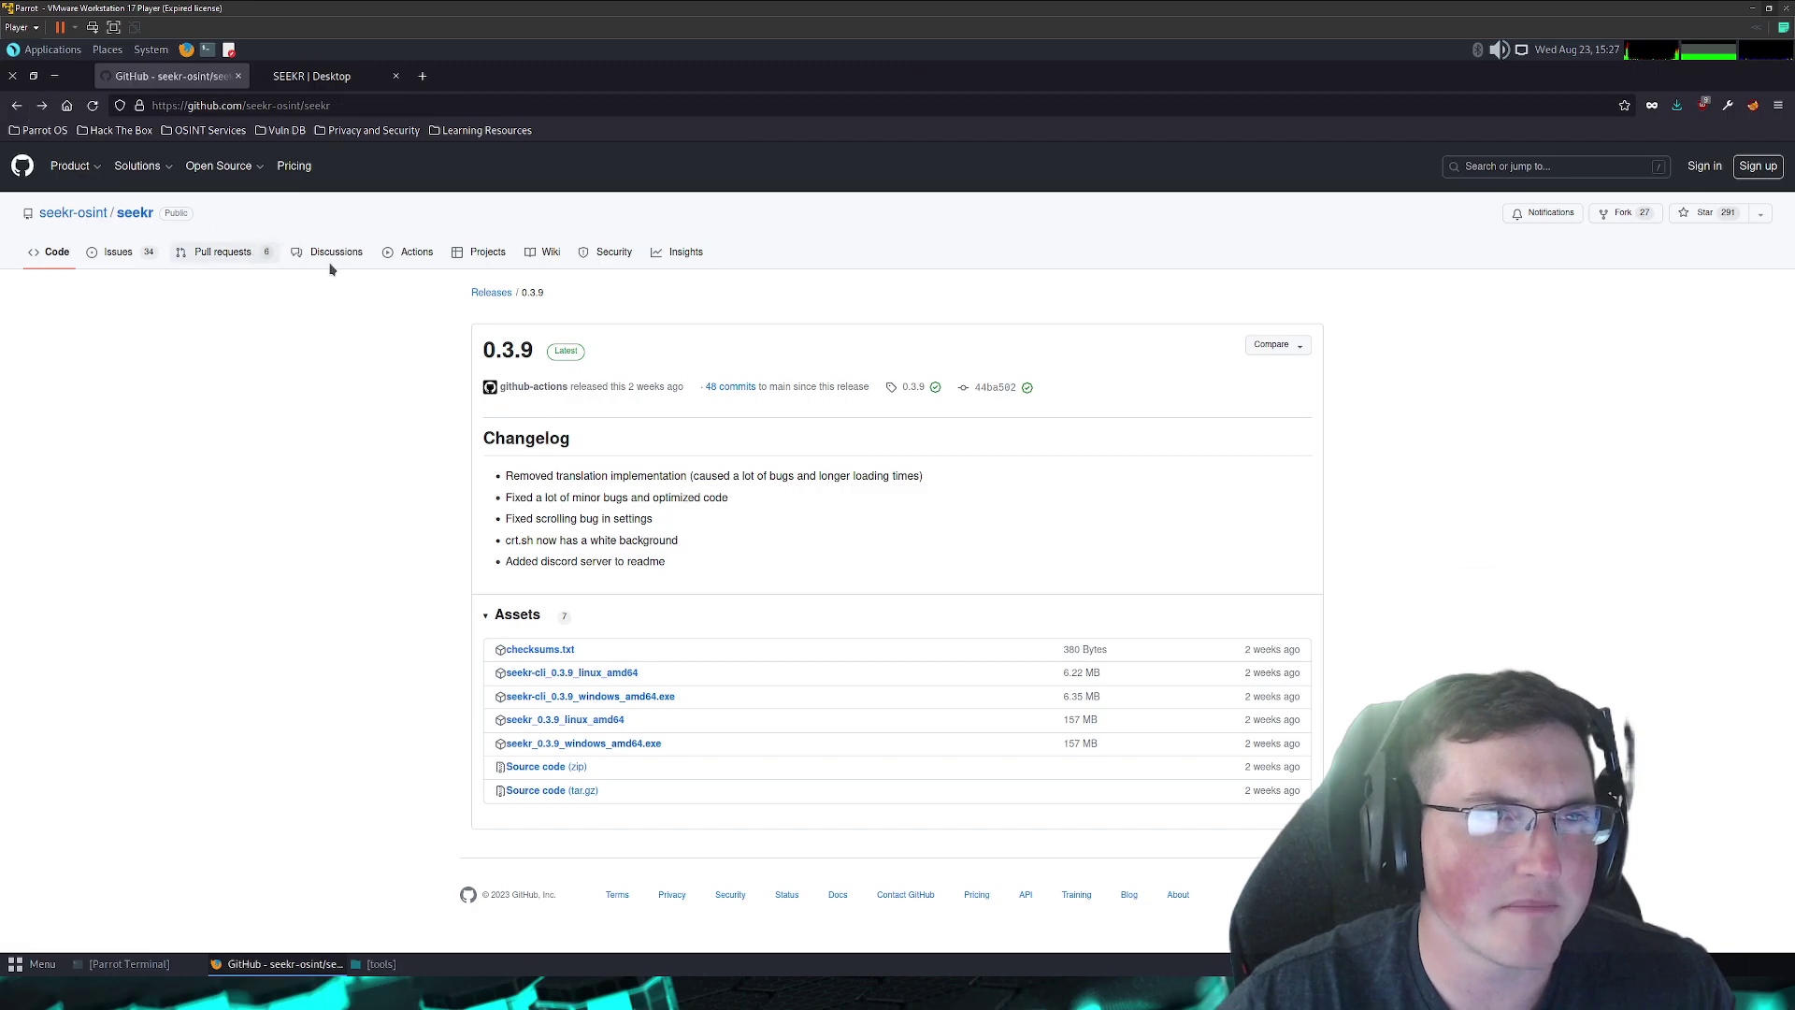
scroll(435, 496, "down", 1)
scroll(434, 497, "up", 10)
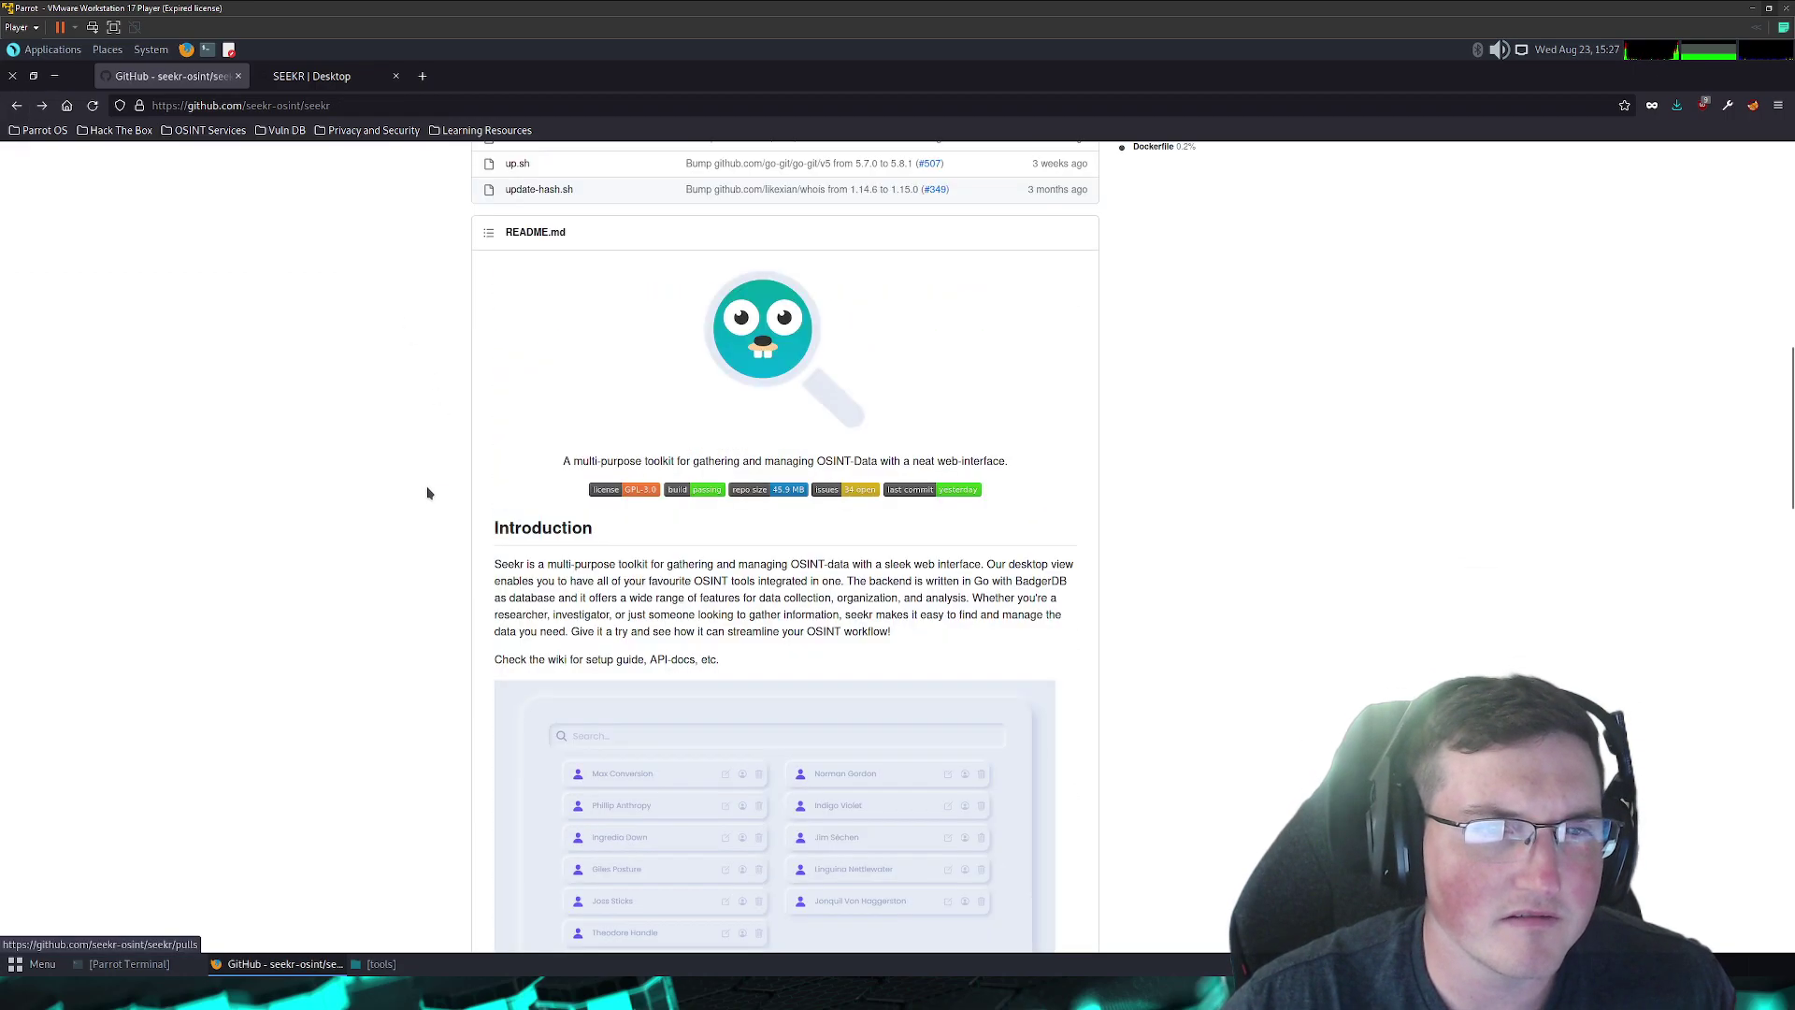
scroll(428, 493, "up", 5)
scroll(429, 495, "down", 15)
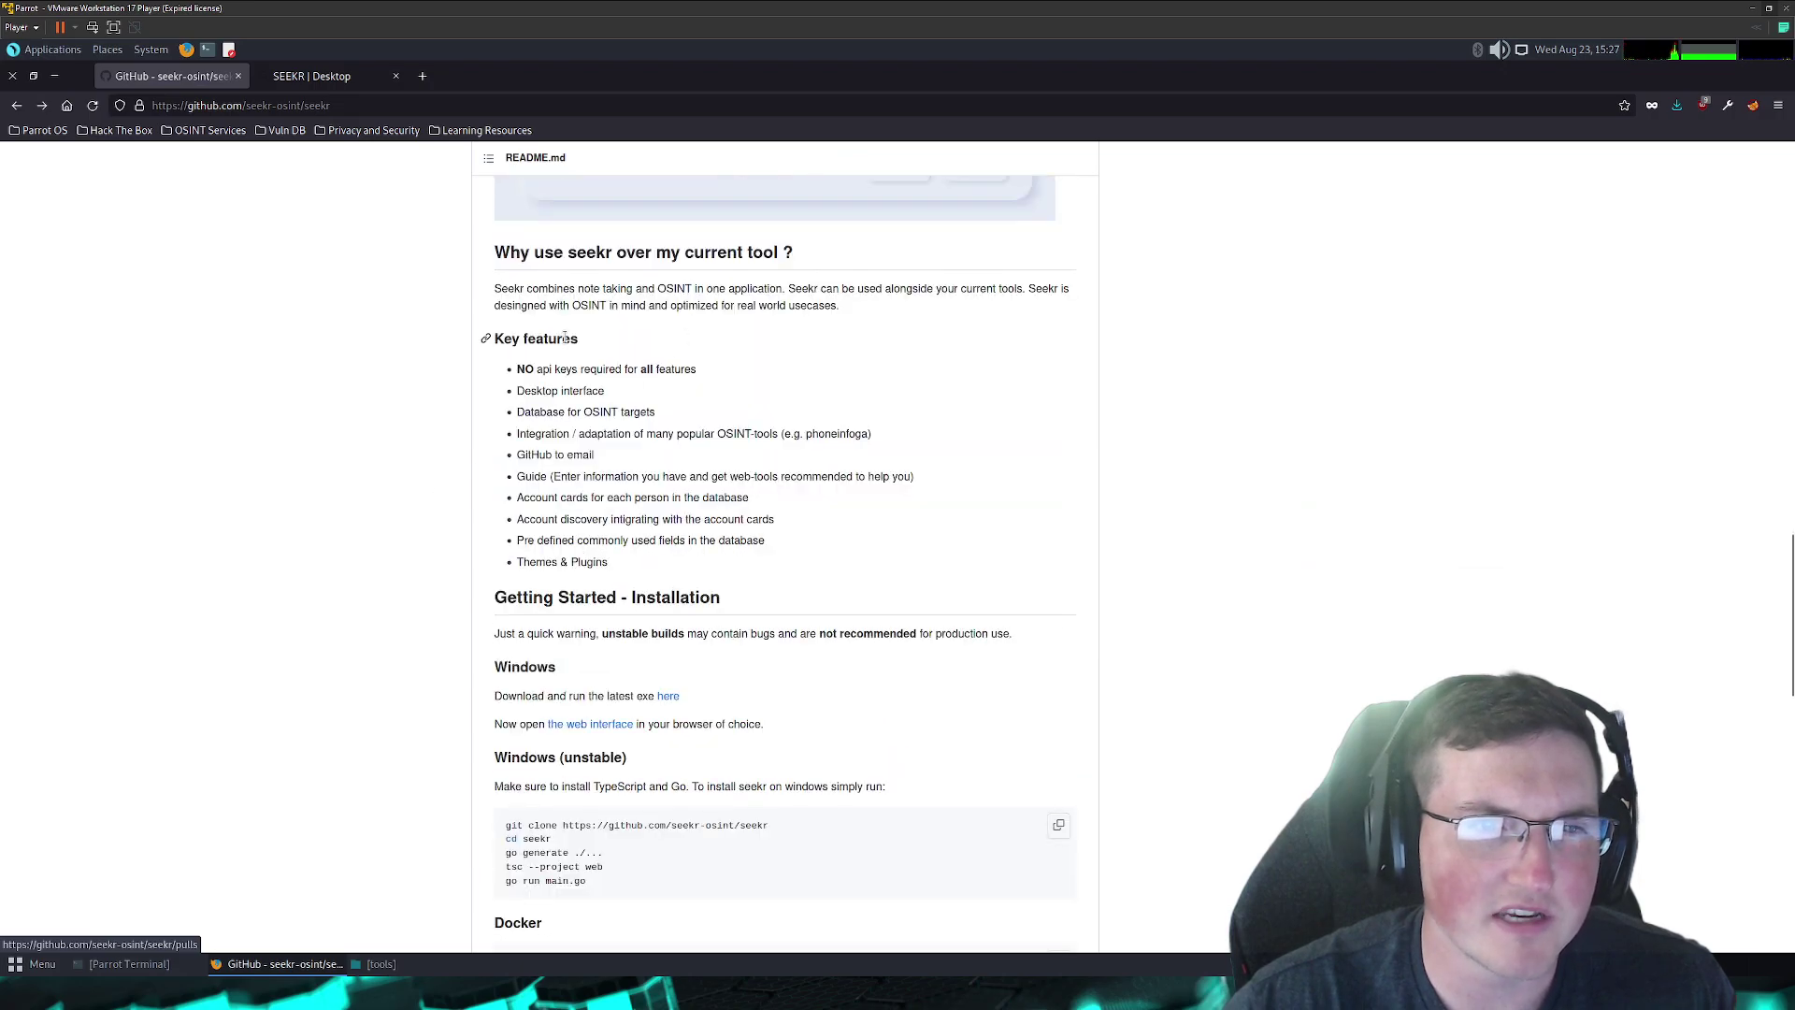
scroll(548, 308, "down", 1)
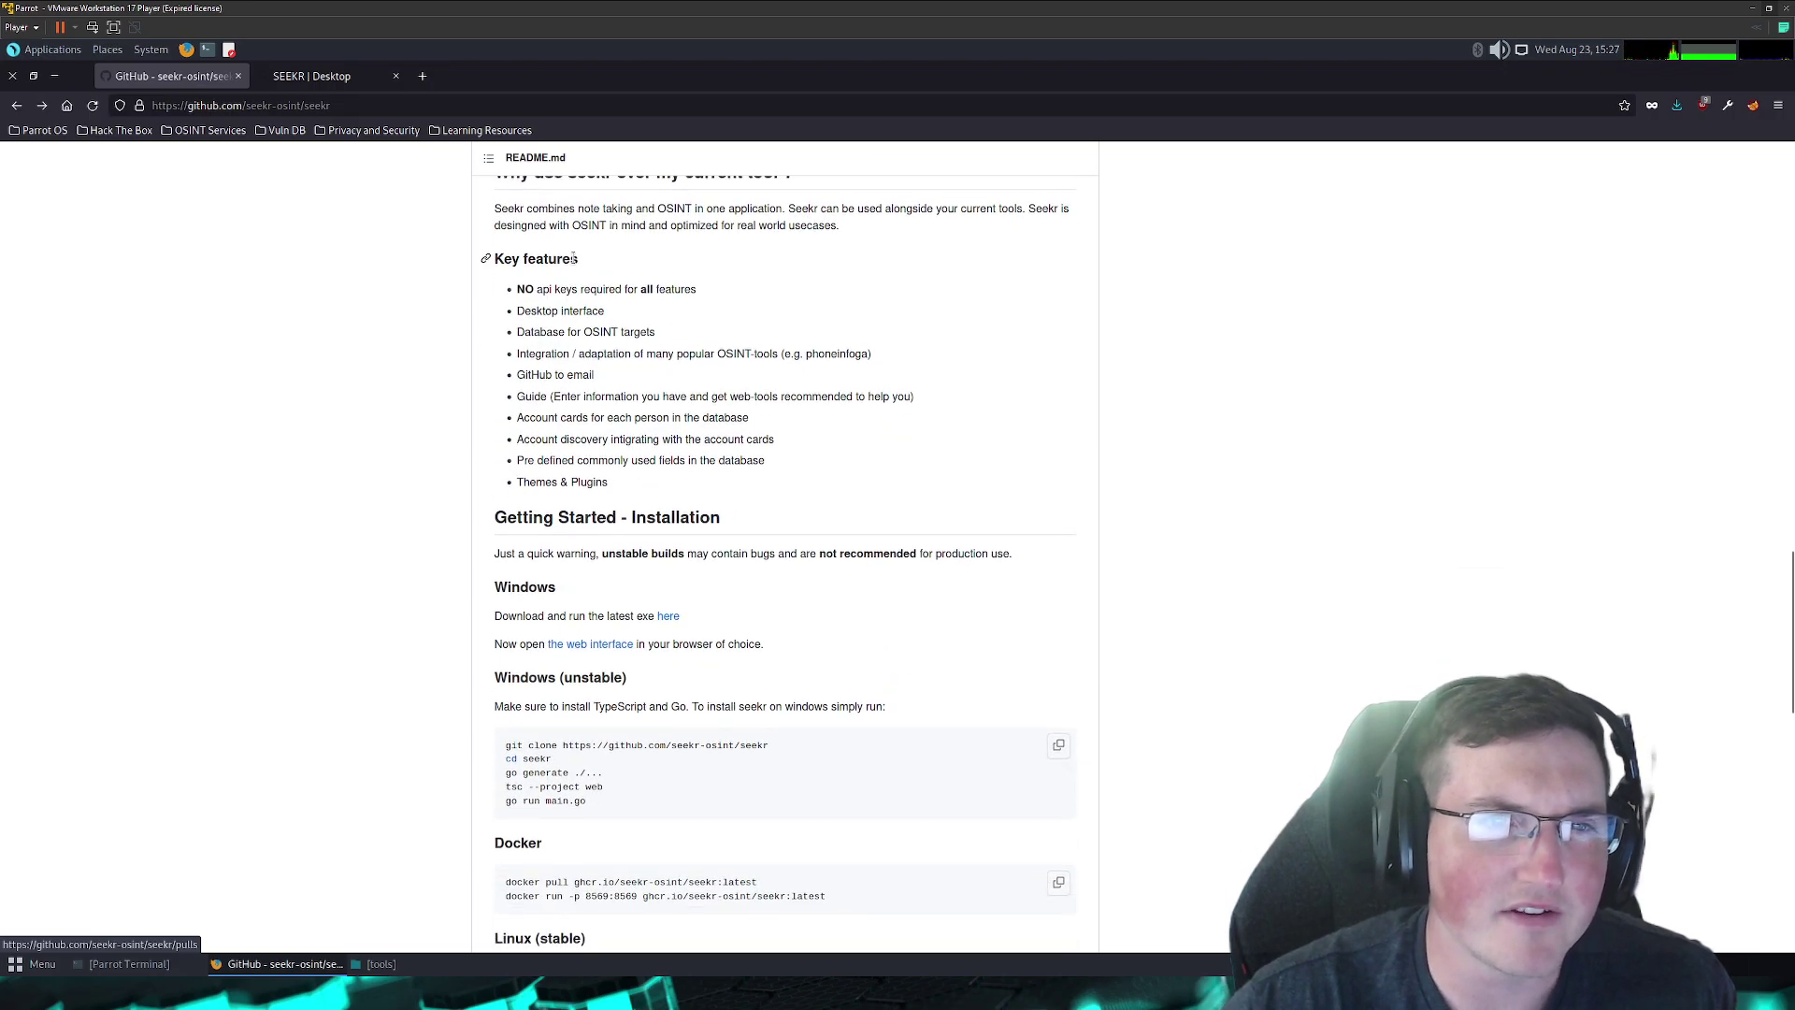
scroll(619, 268, "up", 1)
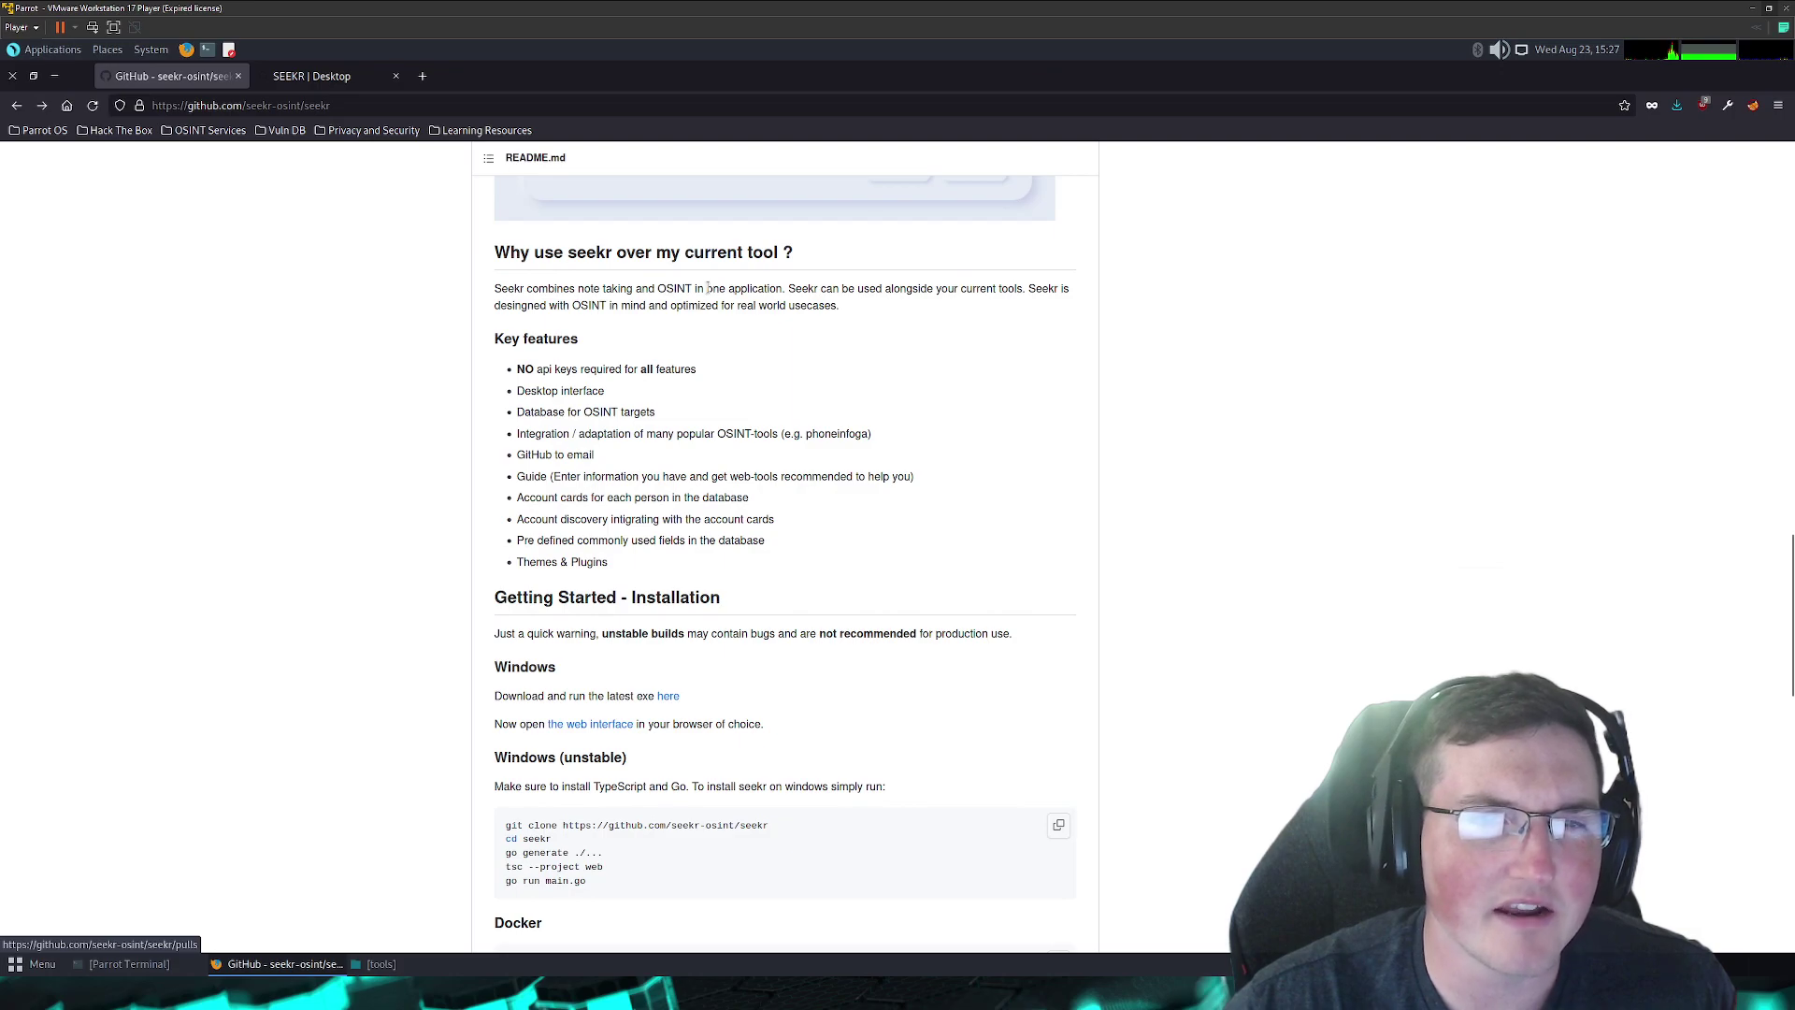
scroll(711, 379, "down", 1)
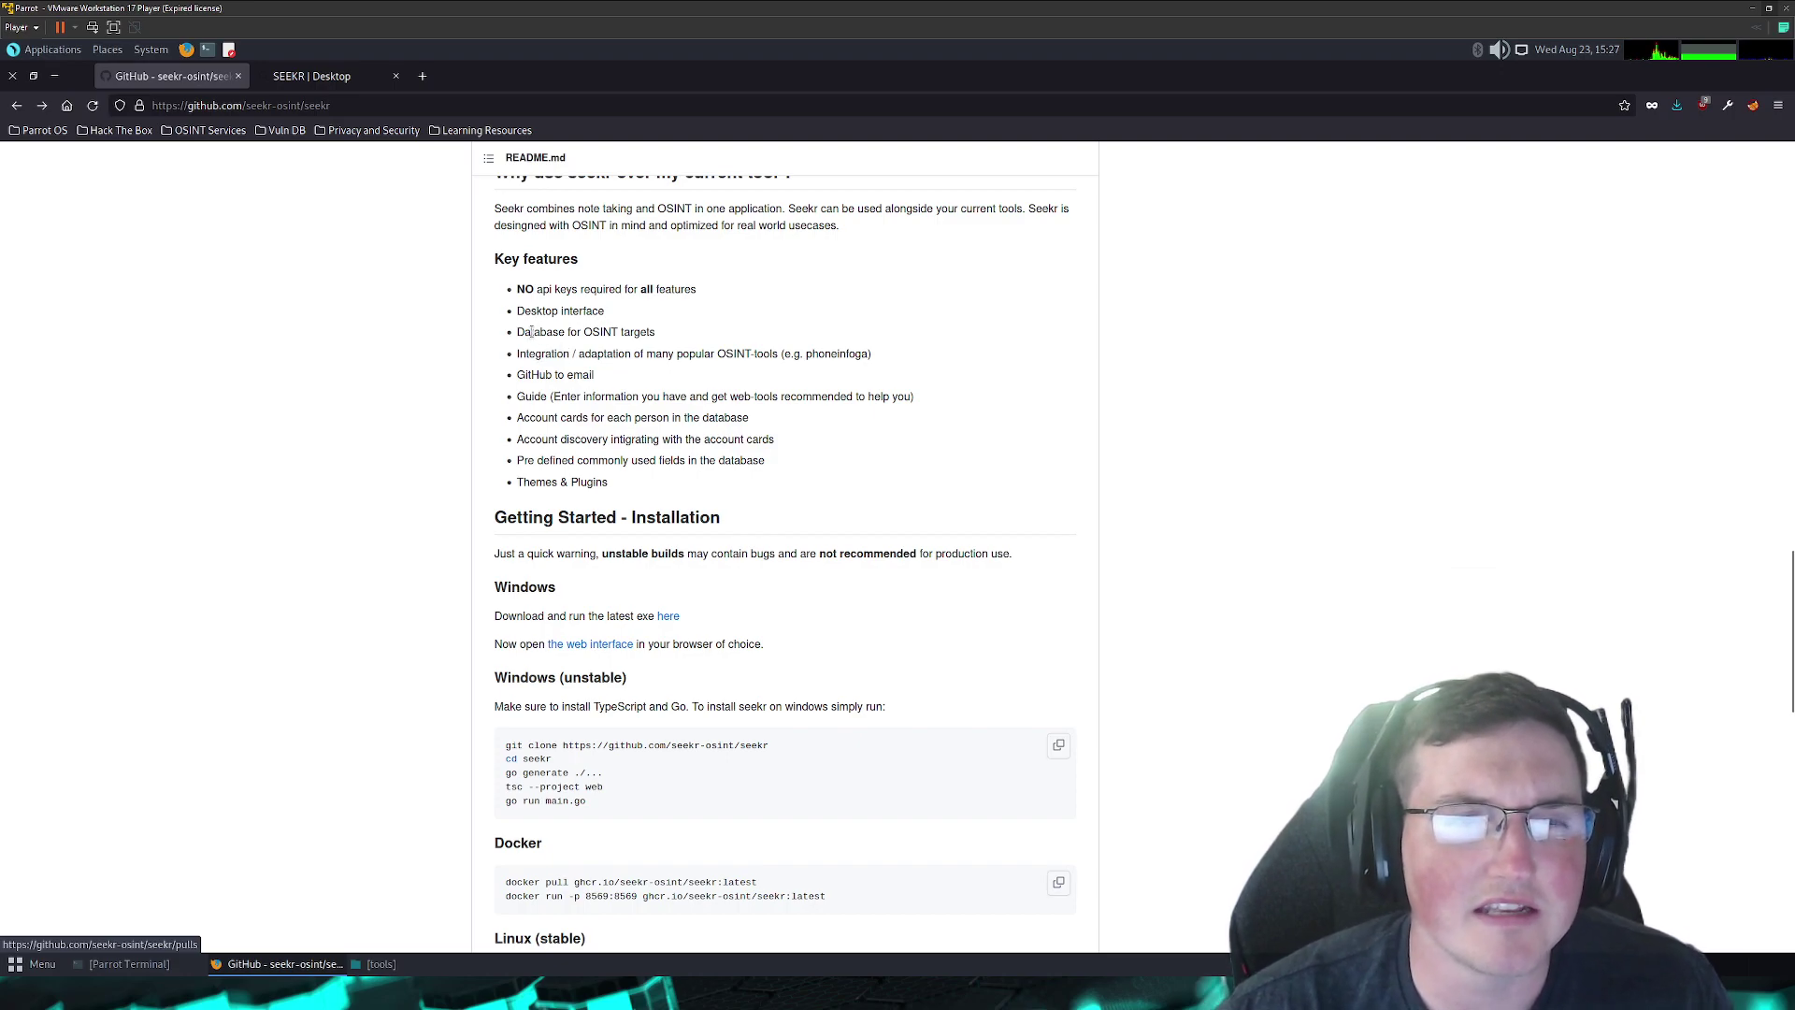
left_click_drag(531, 332, 675, 342)
left_click(675, 342)
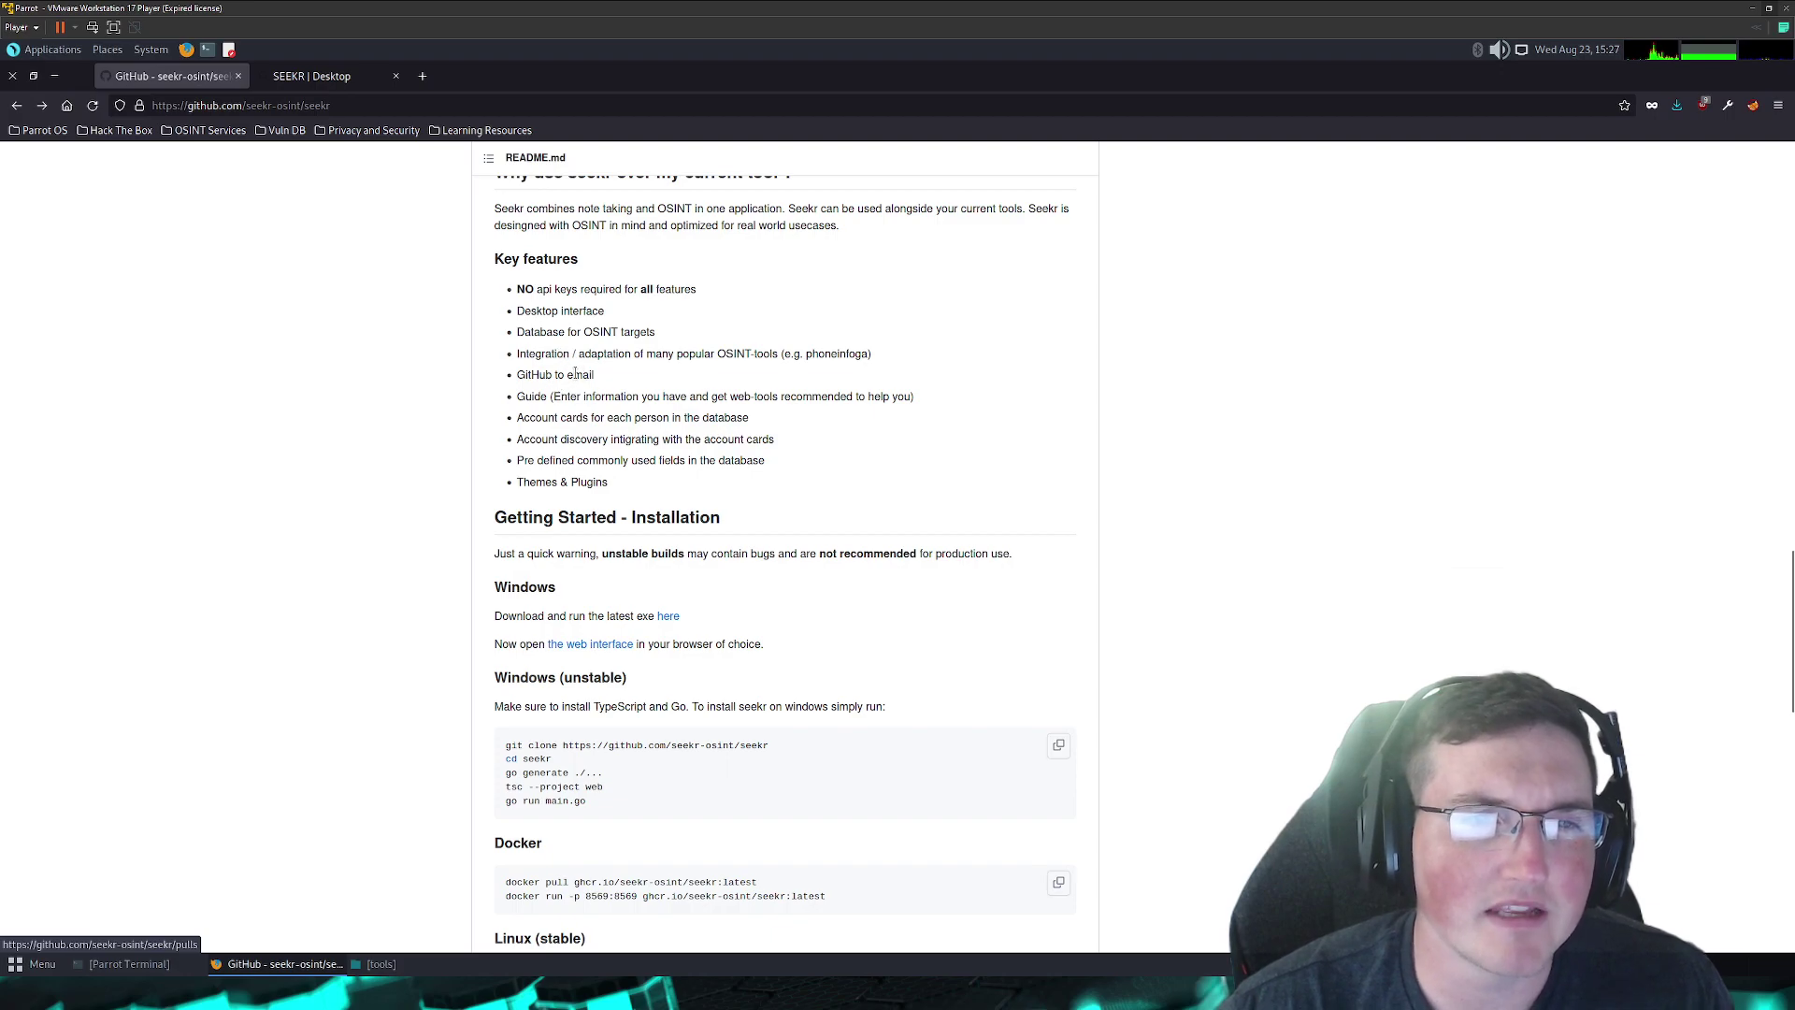
scroll(589, 388, "down", 2)
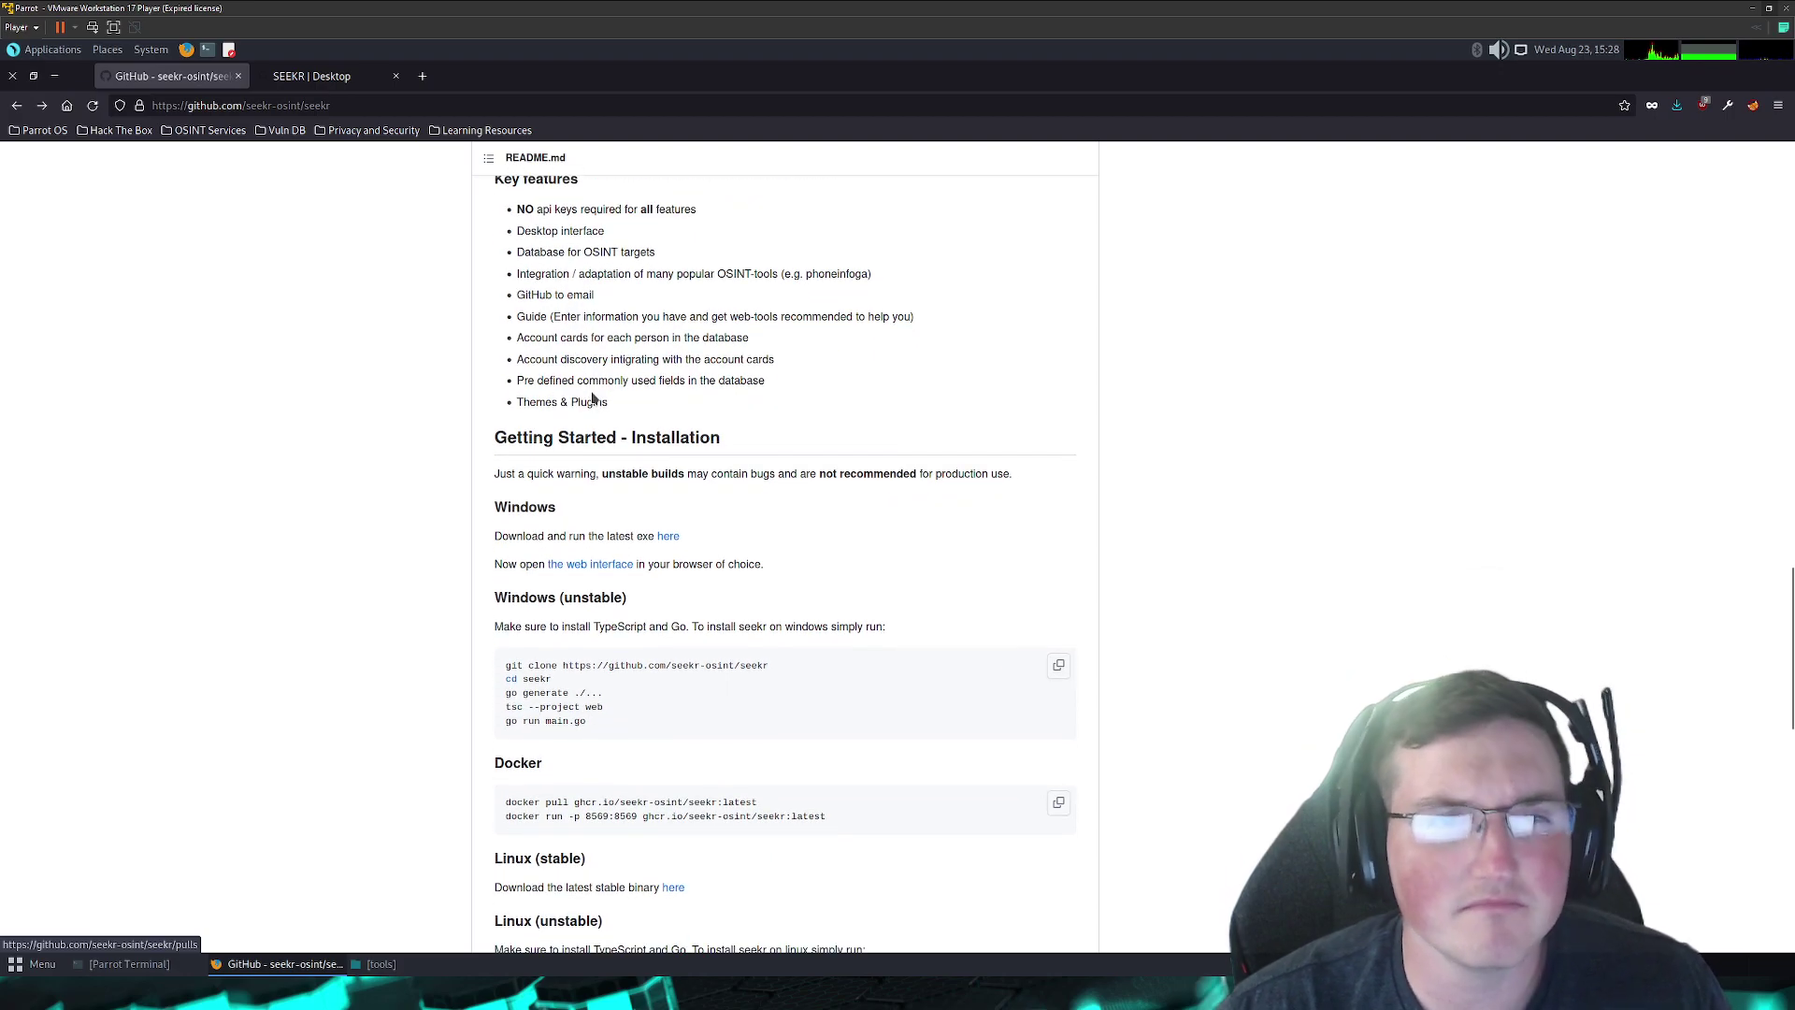
left_click_drag(529, 297, 540, 309)
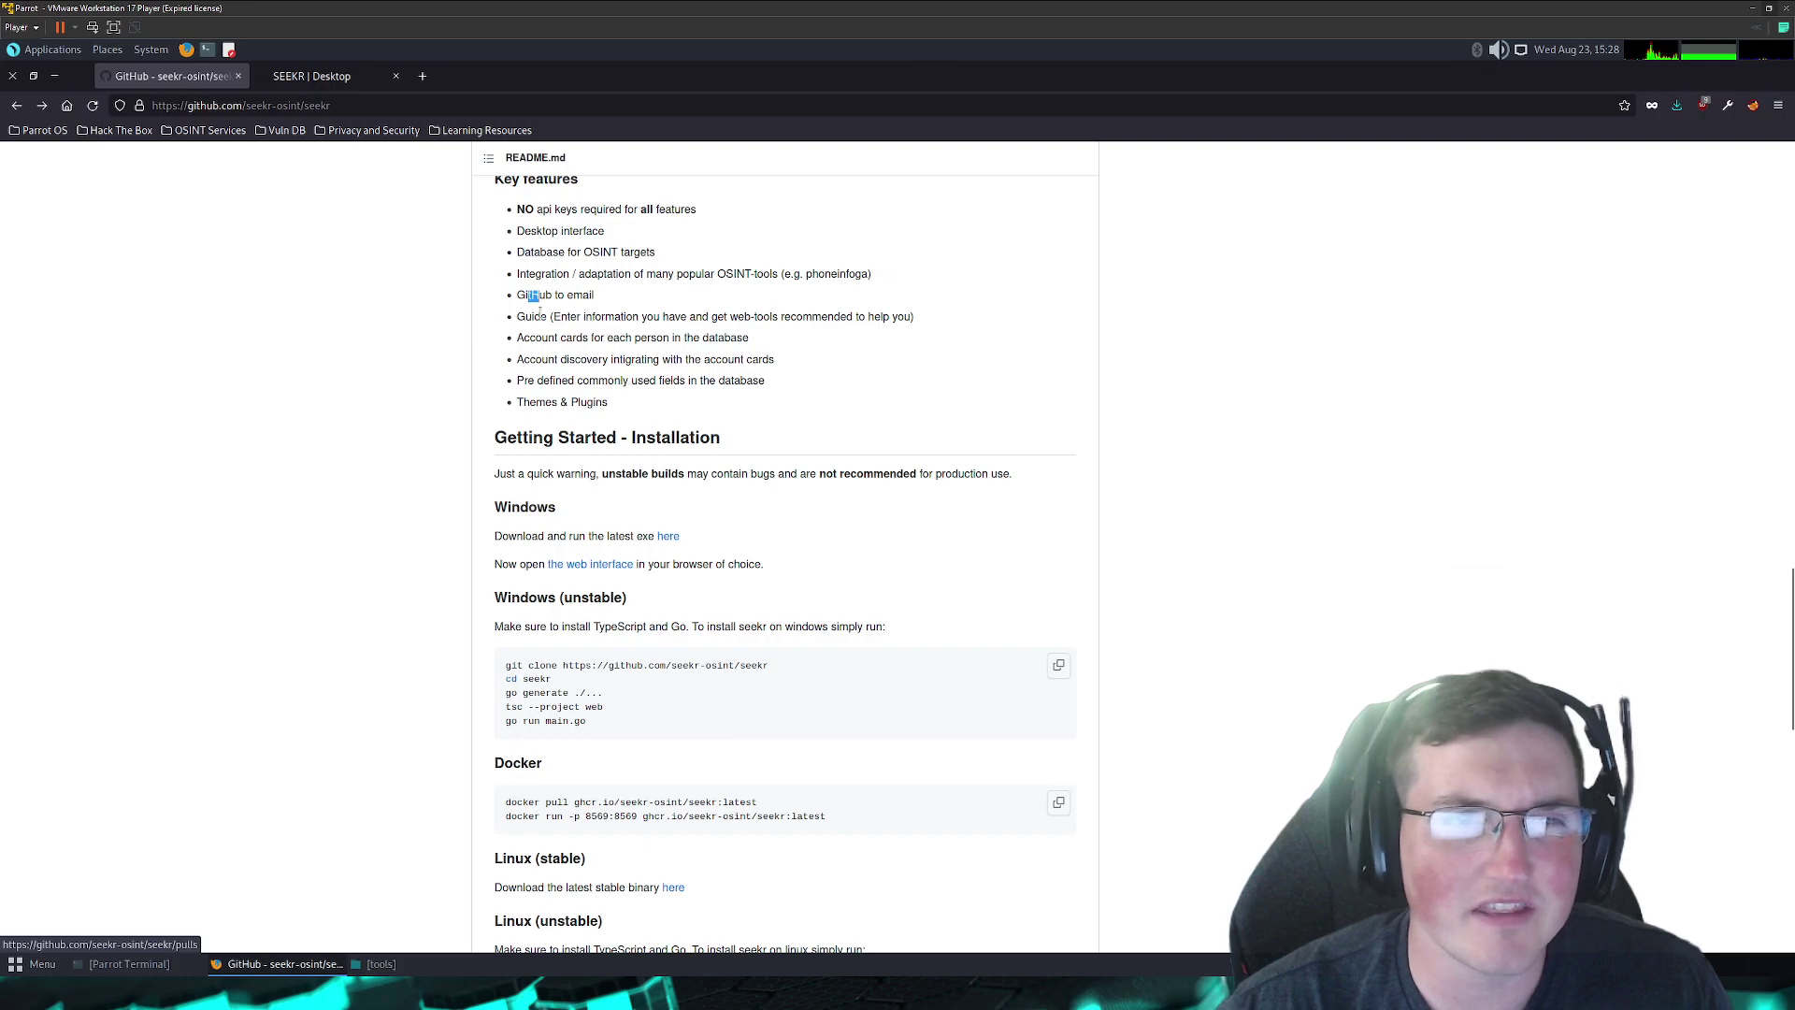
left_click_drag(612, 404, 522, 404)
left_click(634, 378)
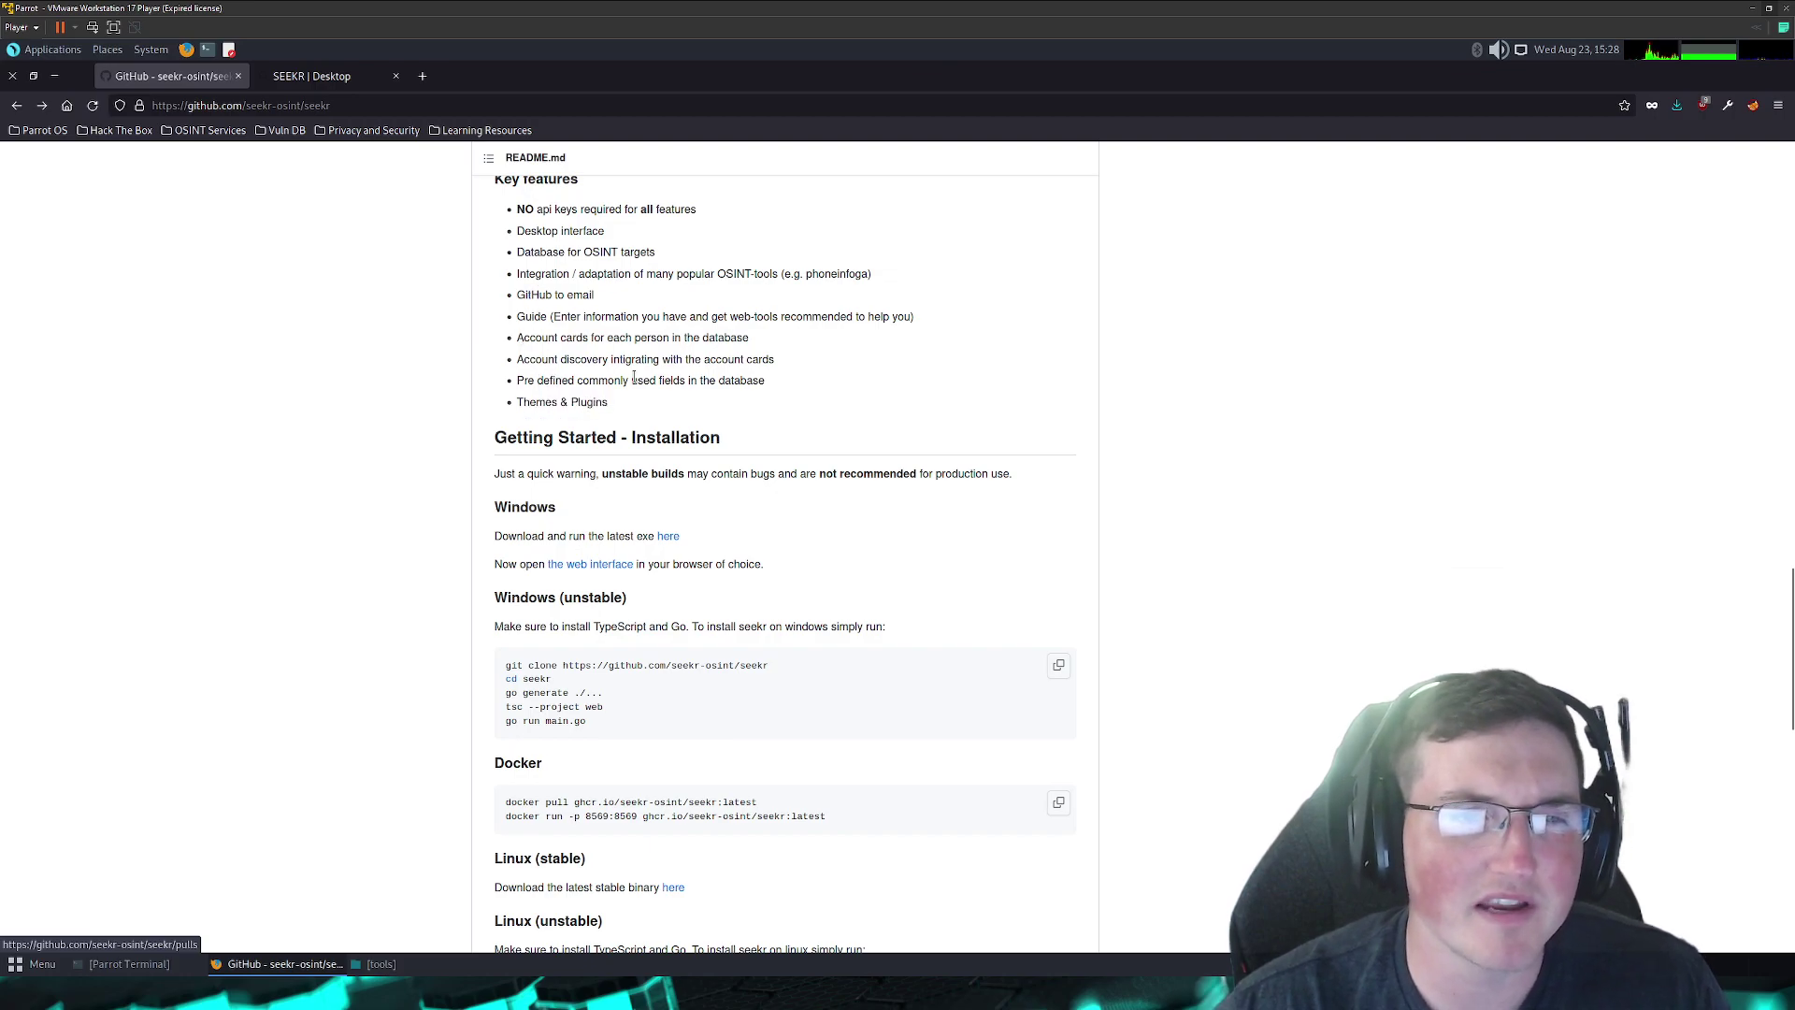
left_click(296, 82)
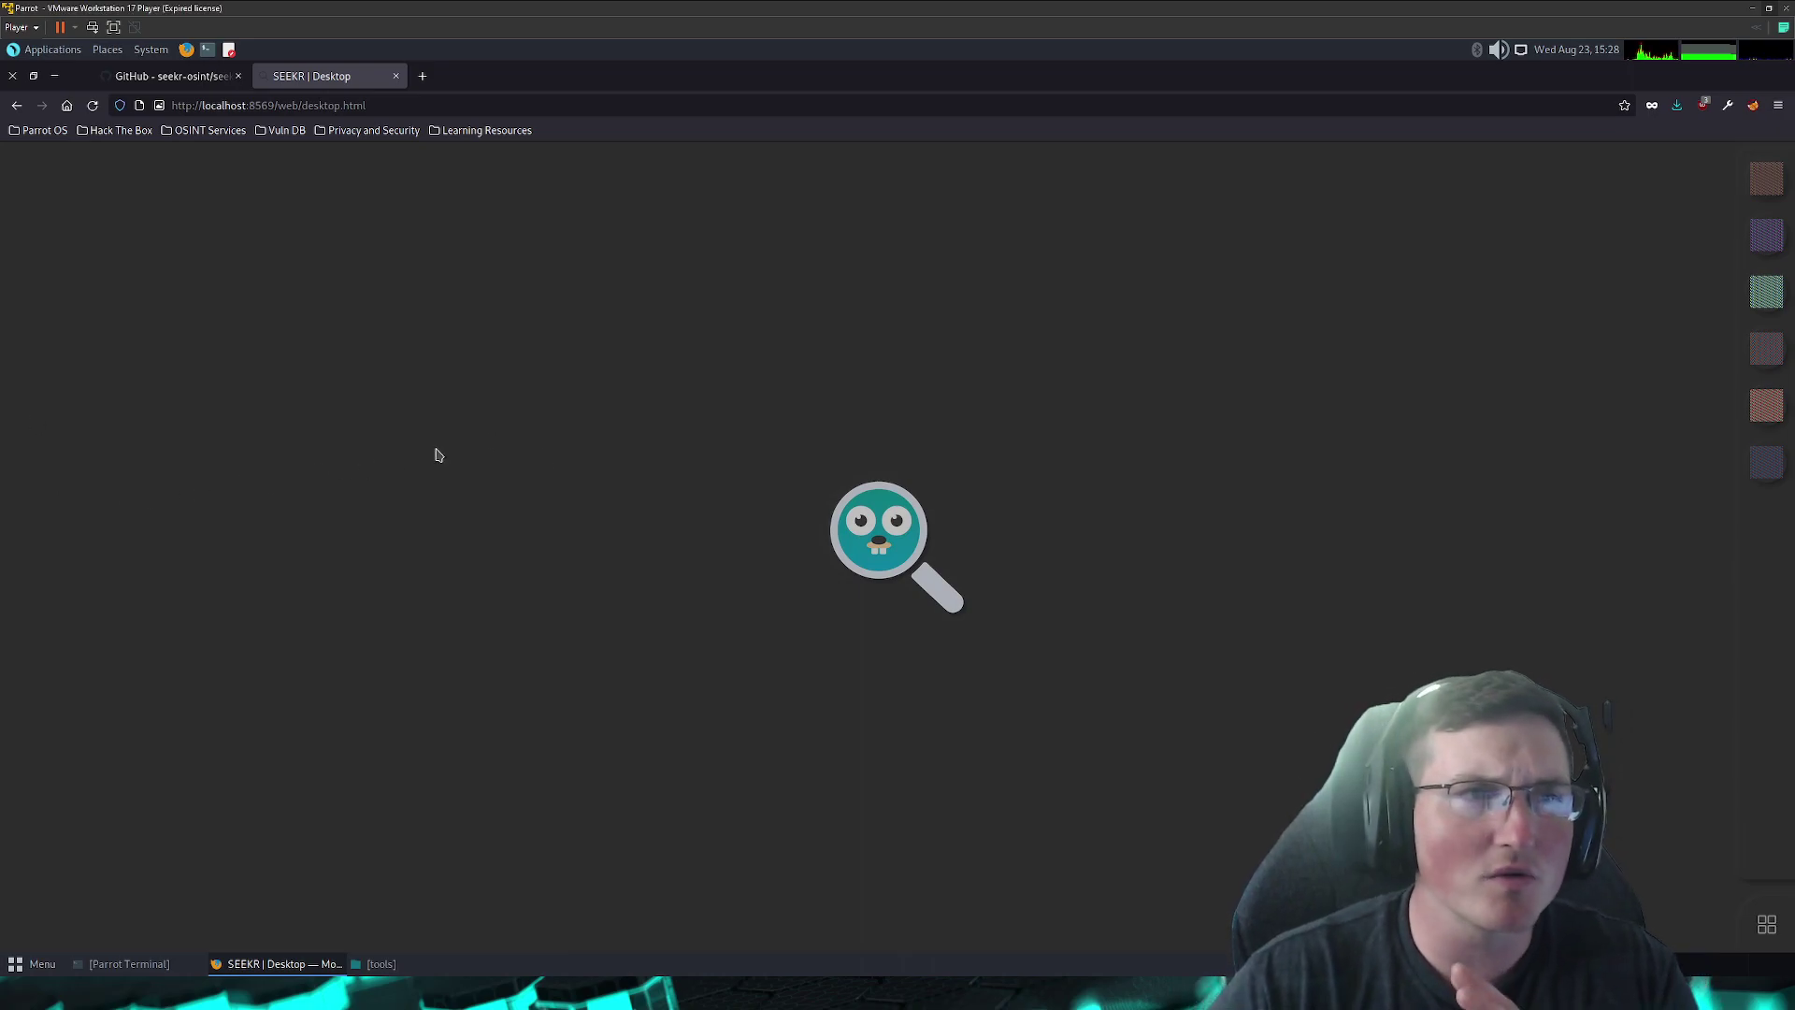
- Open the Release 0.3.9 page from the README's Linux (stable) link, then return to the Seekr desktop
left_click(201, 79)
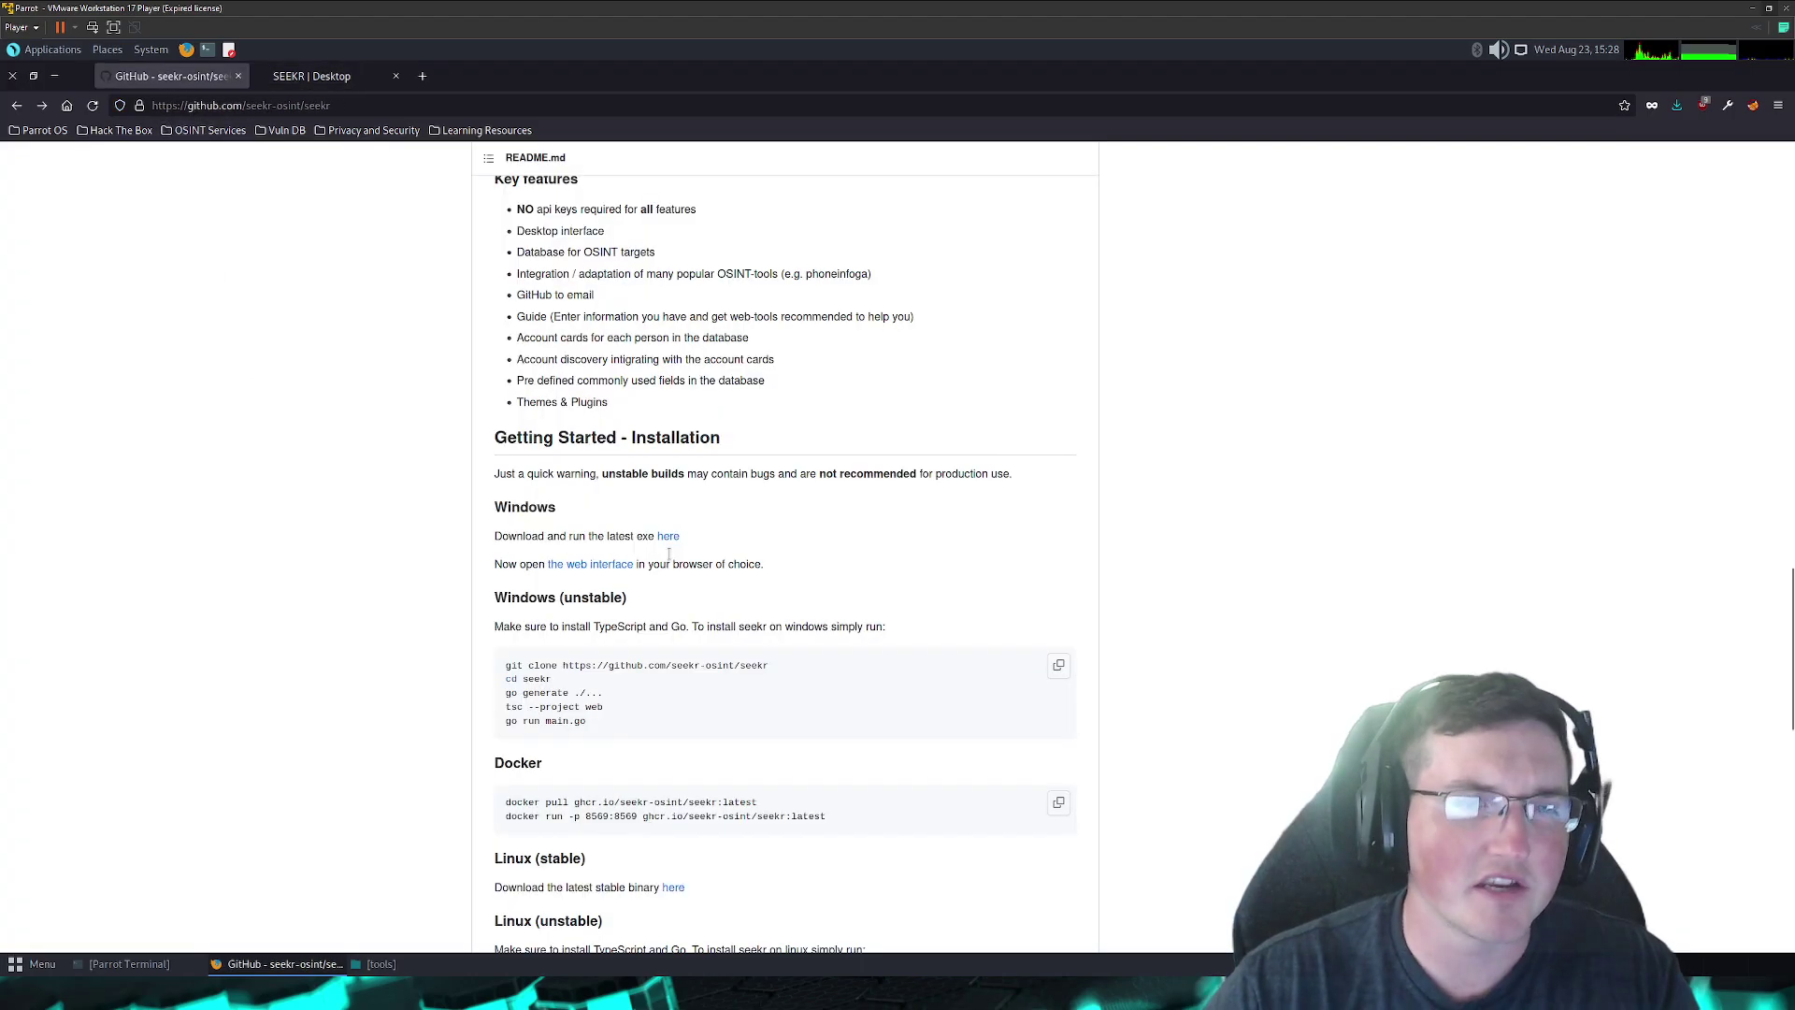
scroll(428, 673, "down", 6)
scroll(421, 686, "down", 1)
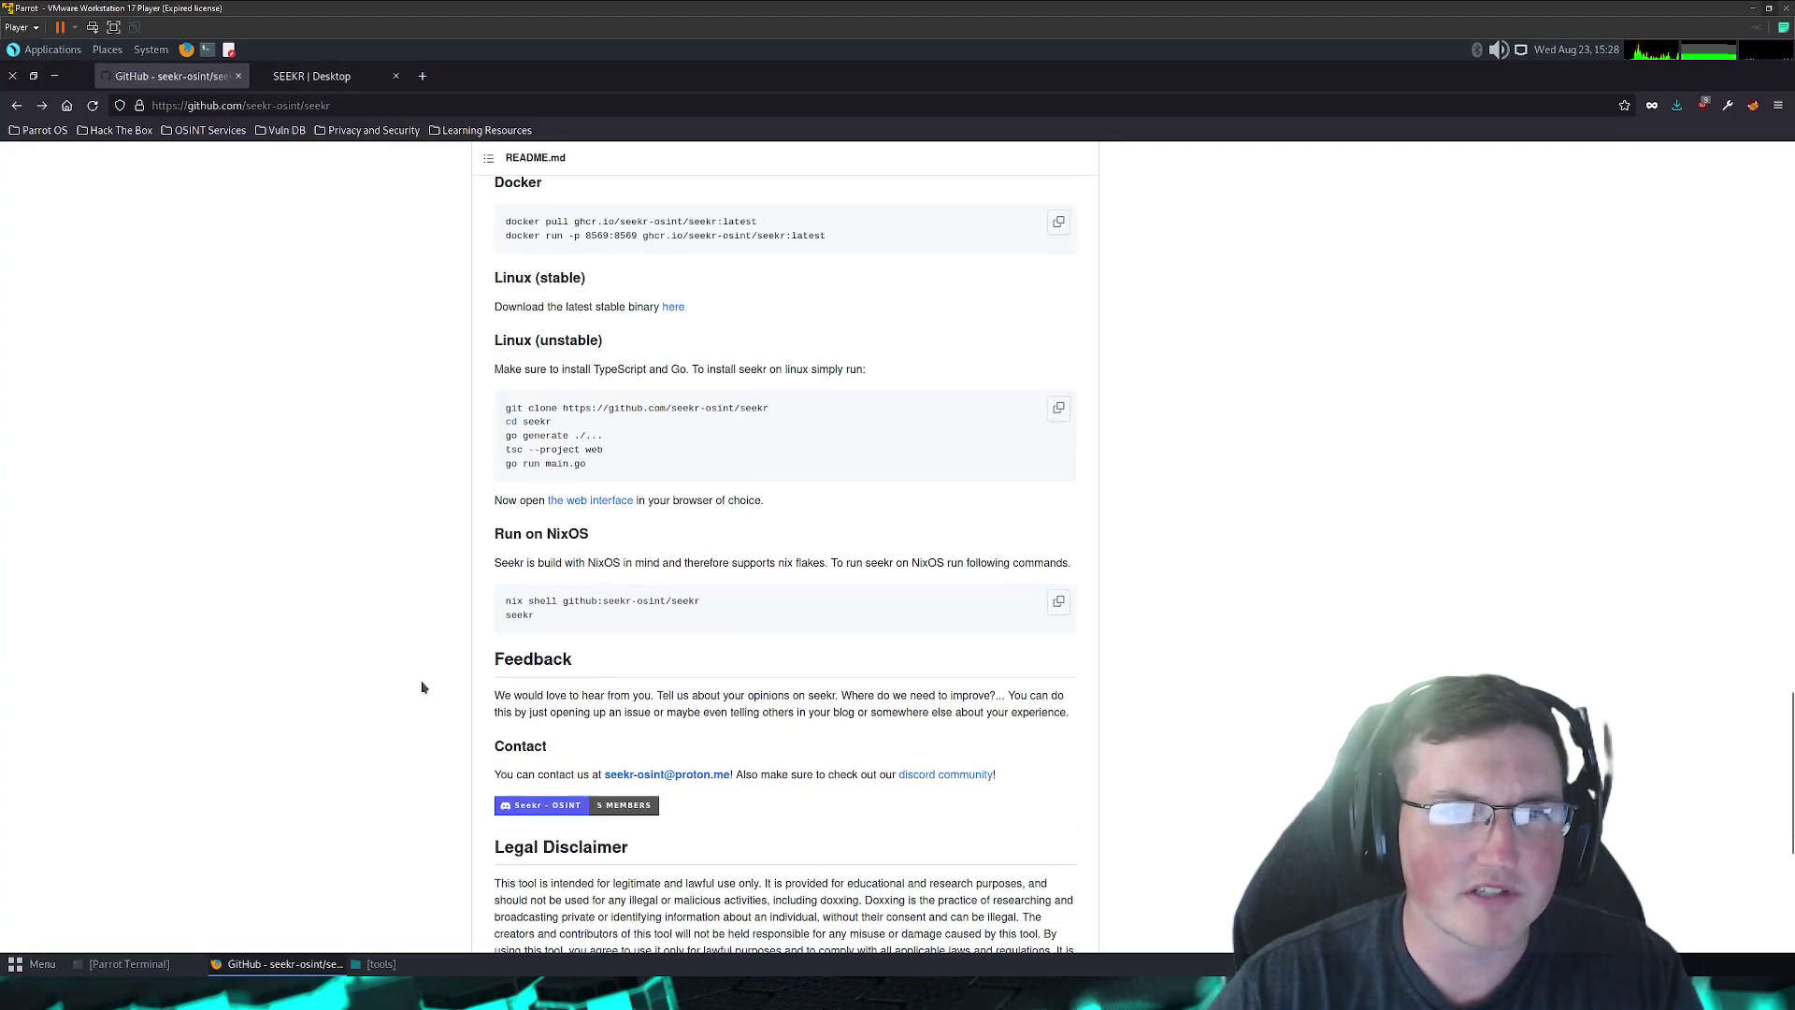
scroll(504, 505, "up", 2)
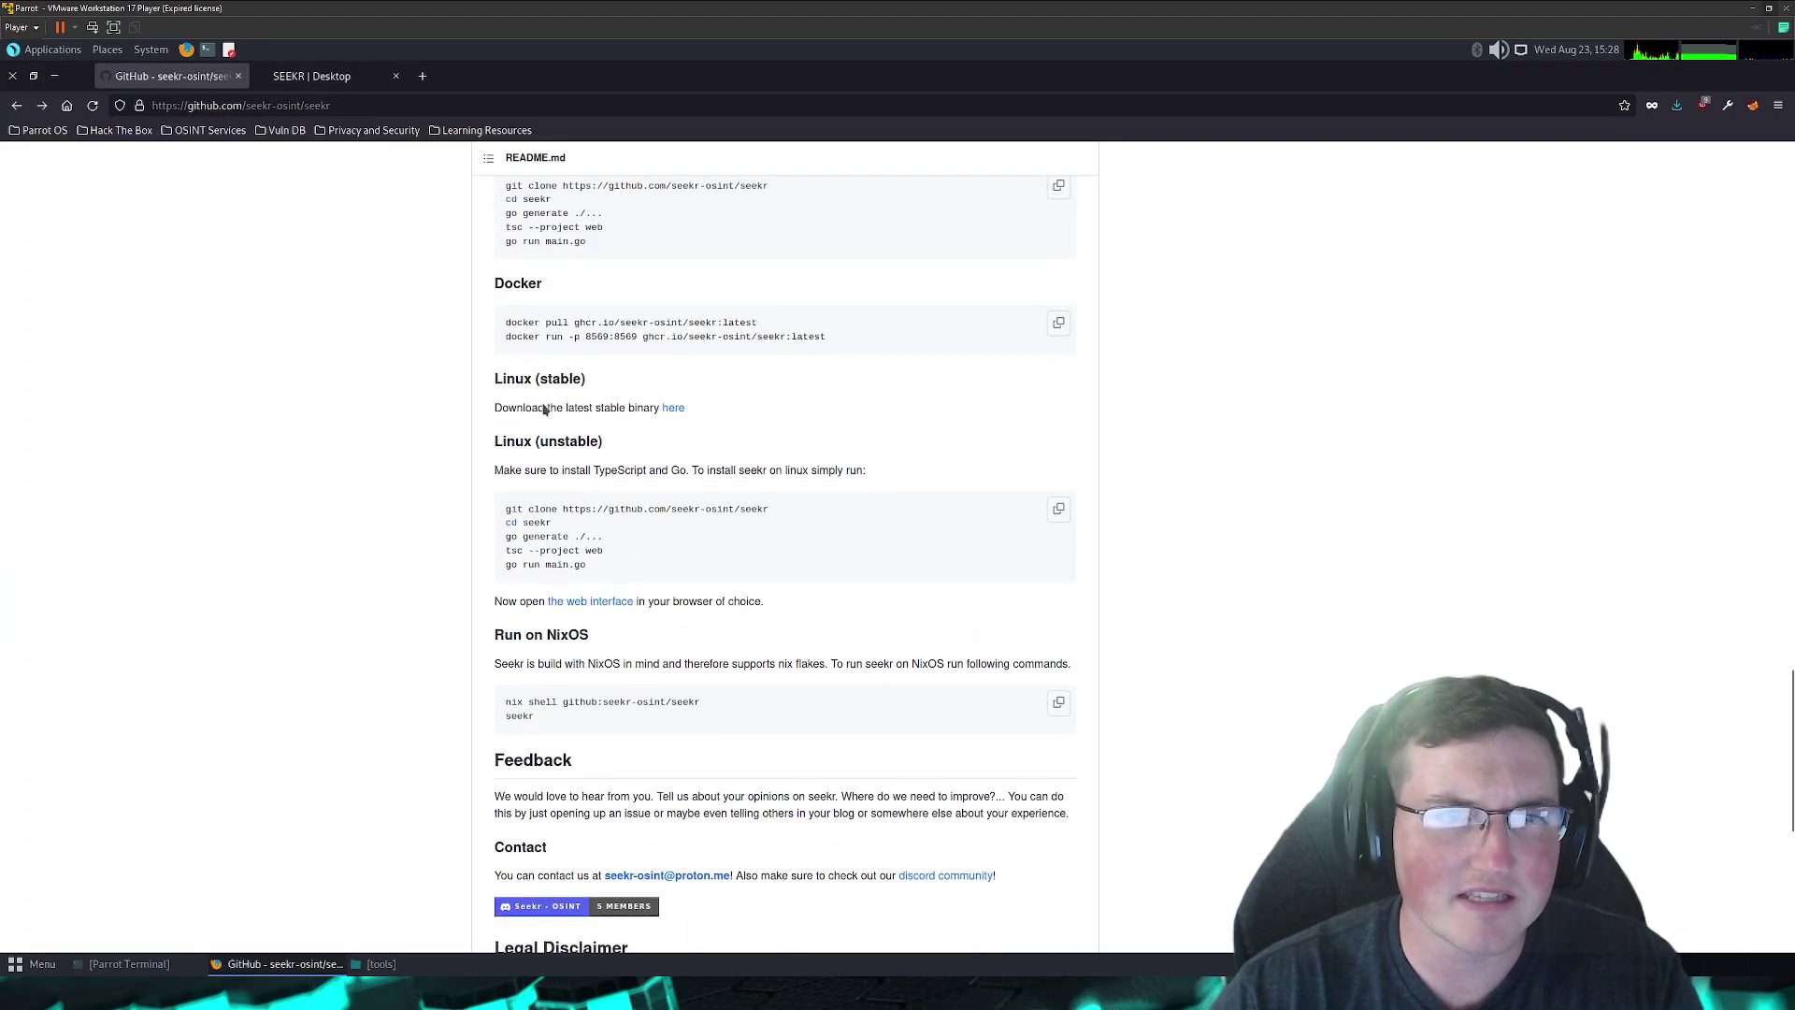
left_click(673, 409)
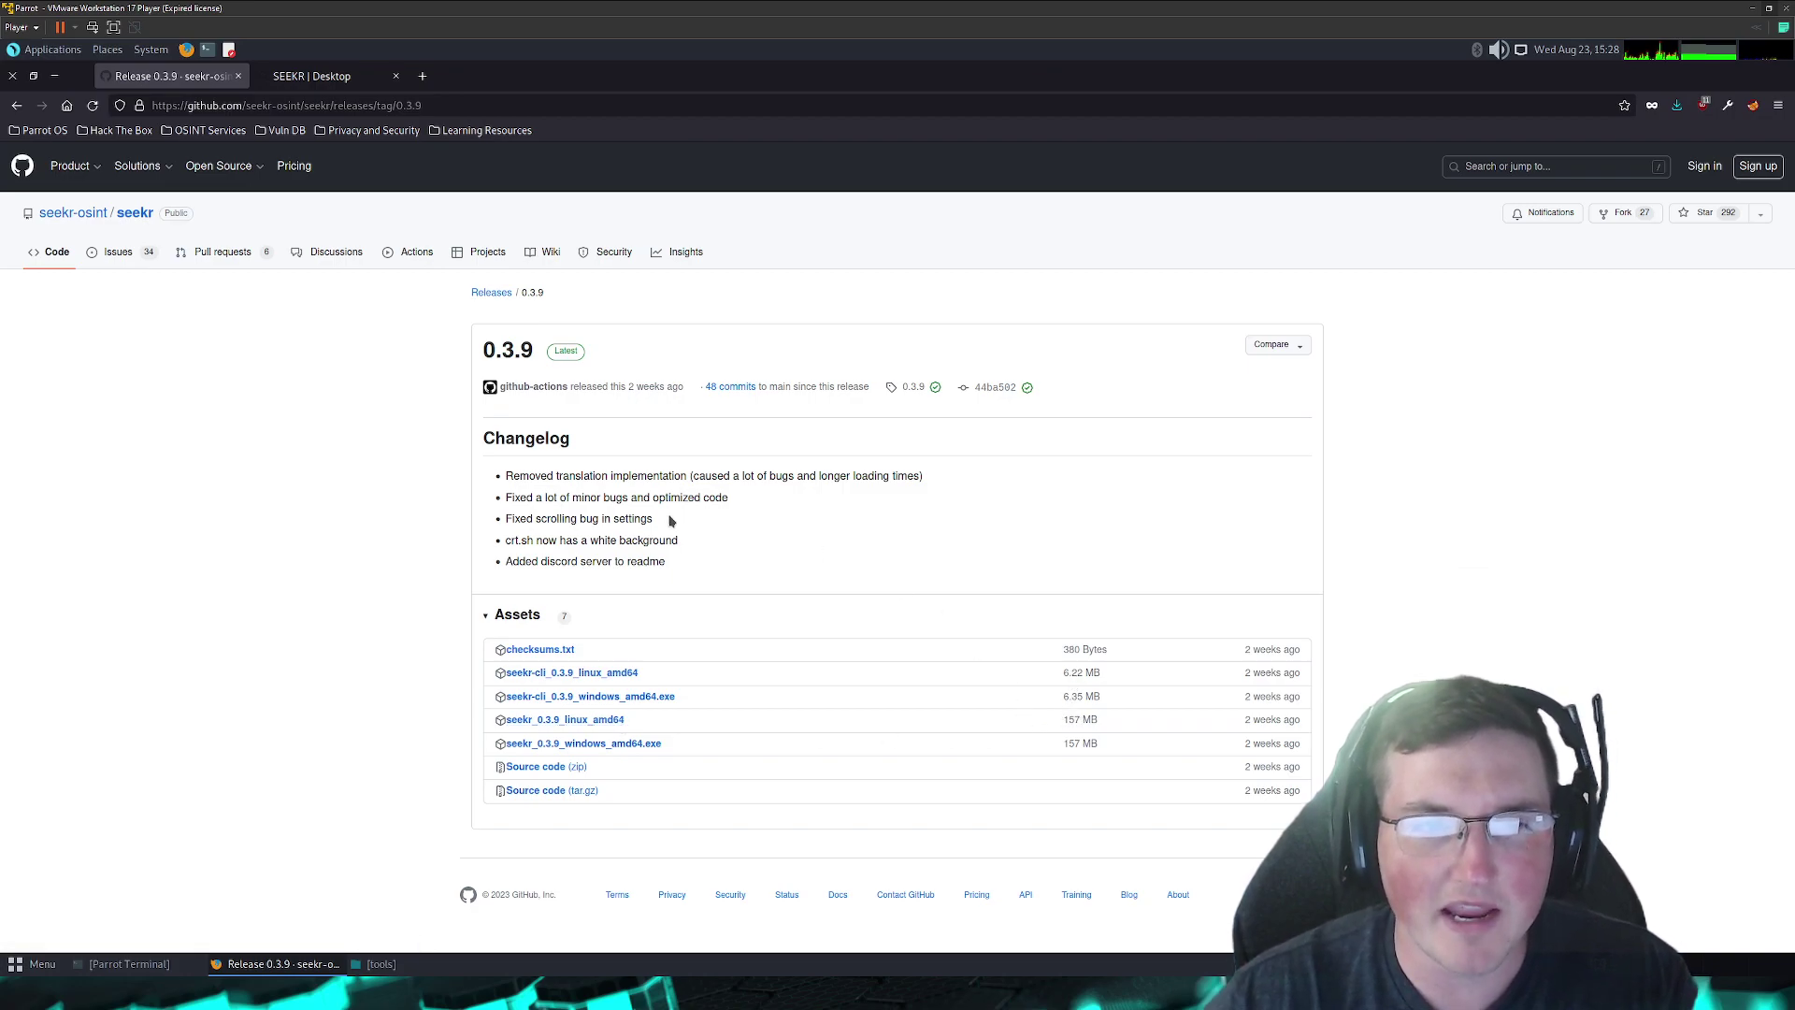
left_click(292, 76)
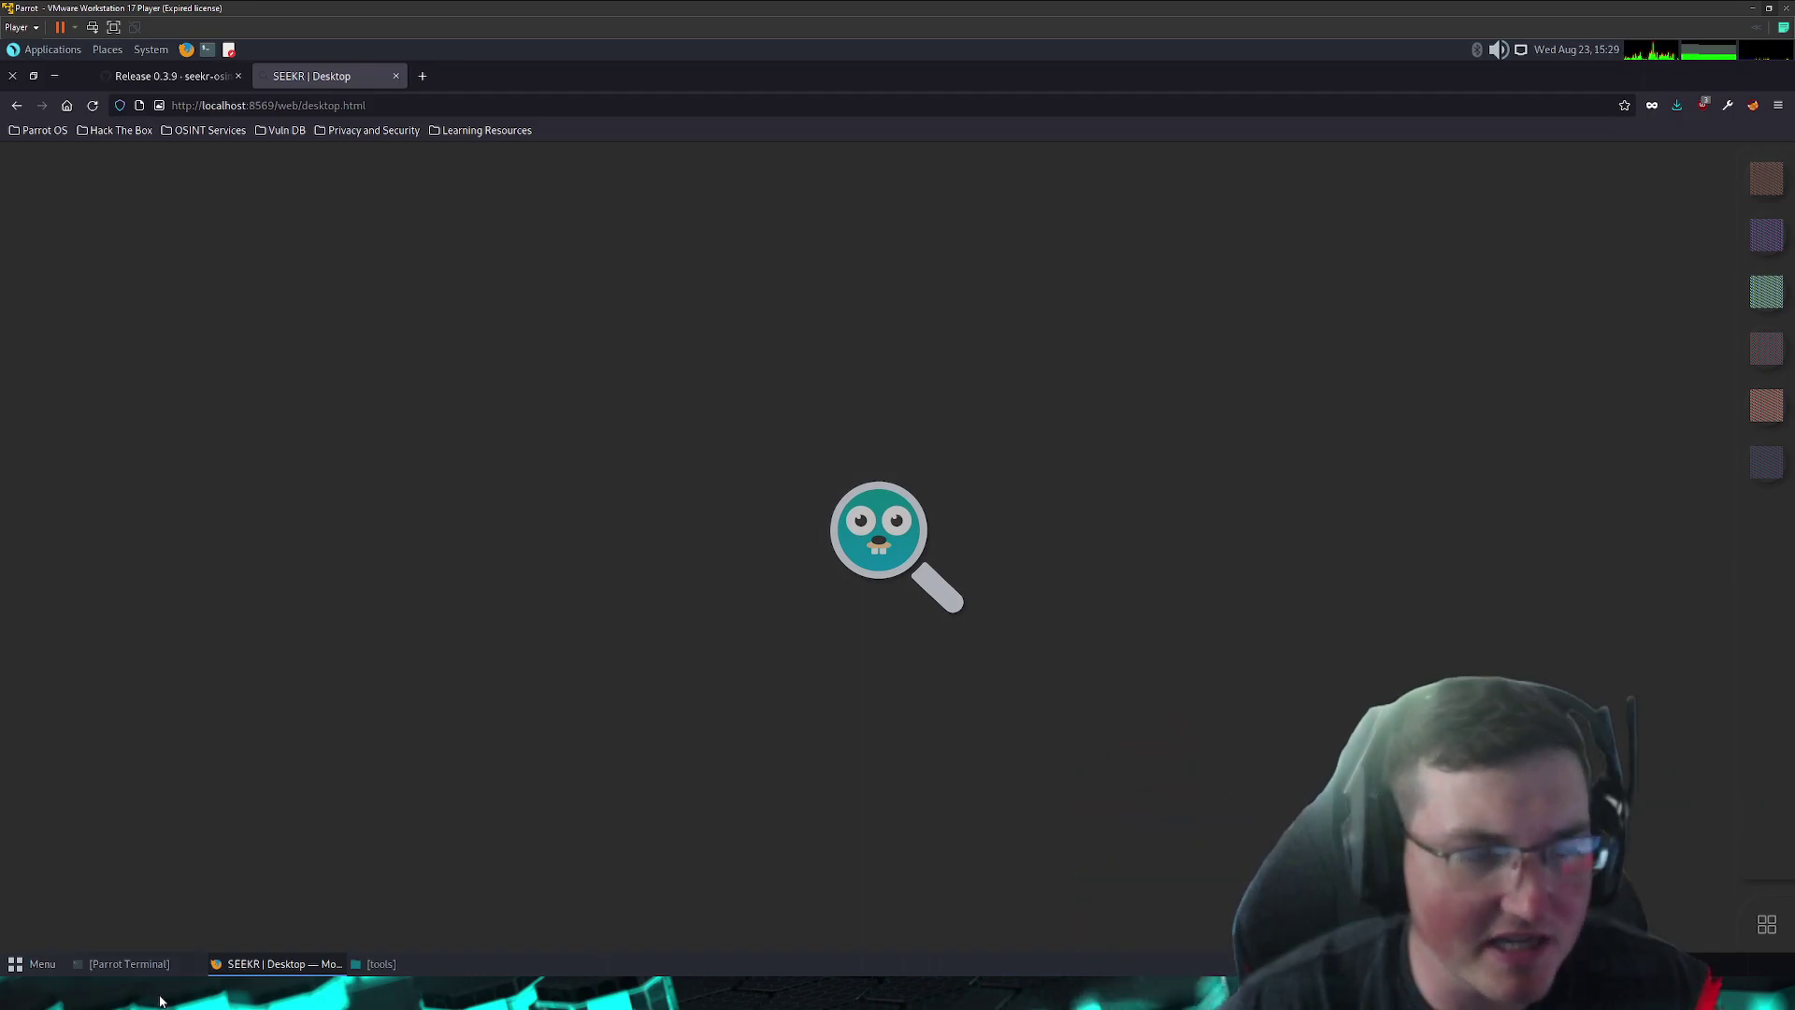
left_click(131, 964)
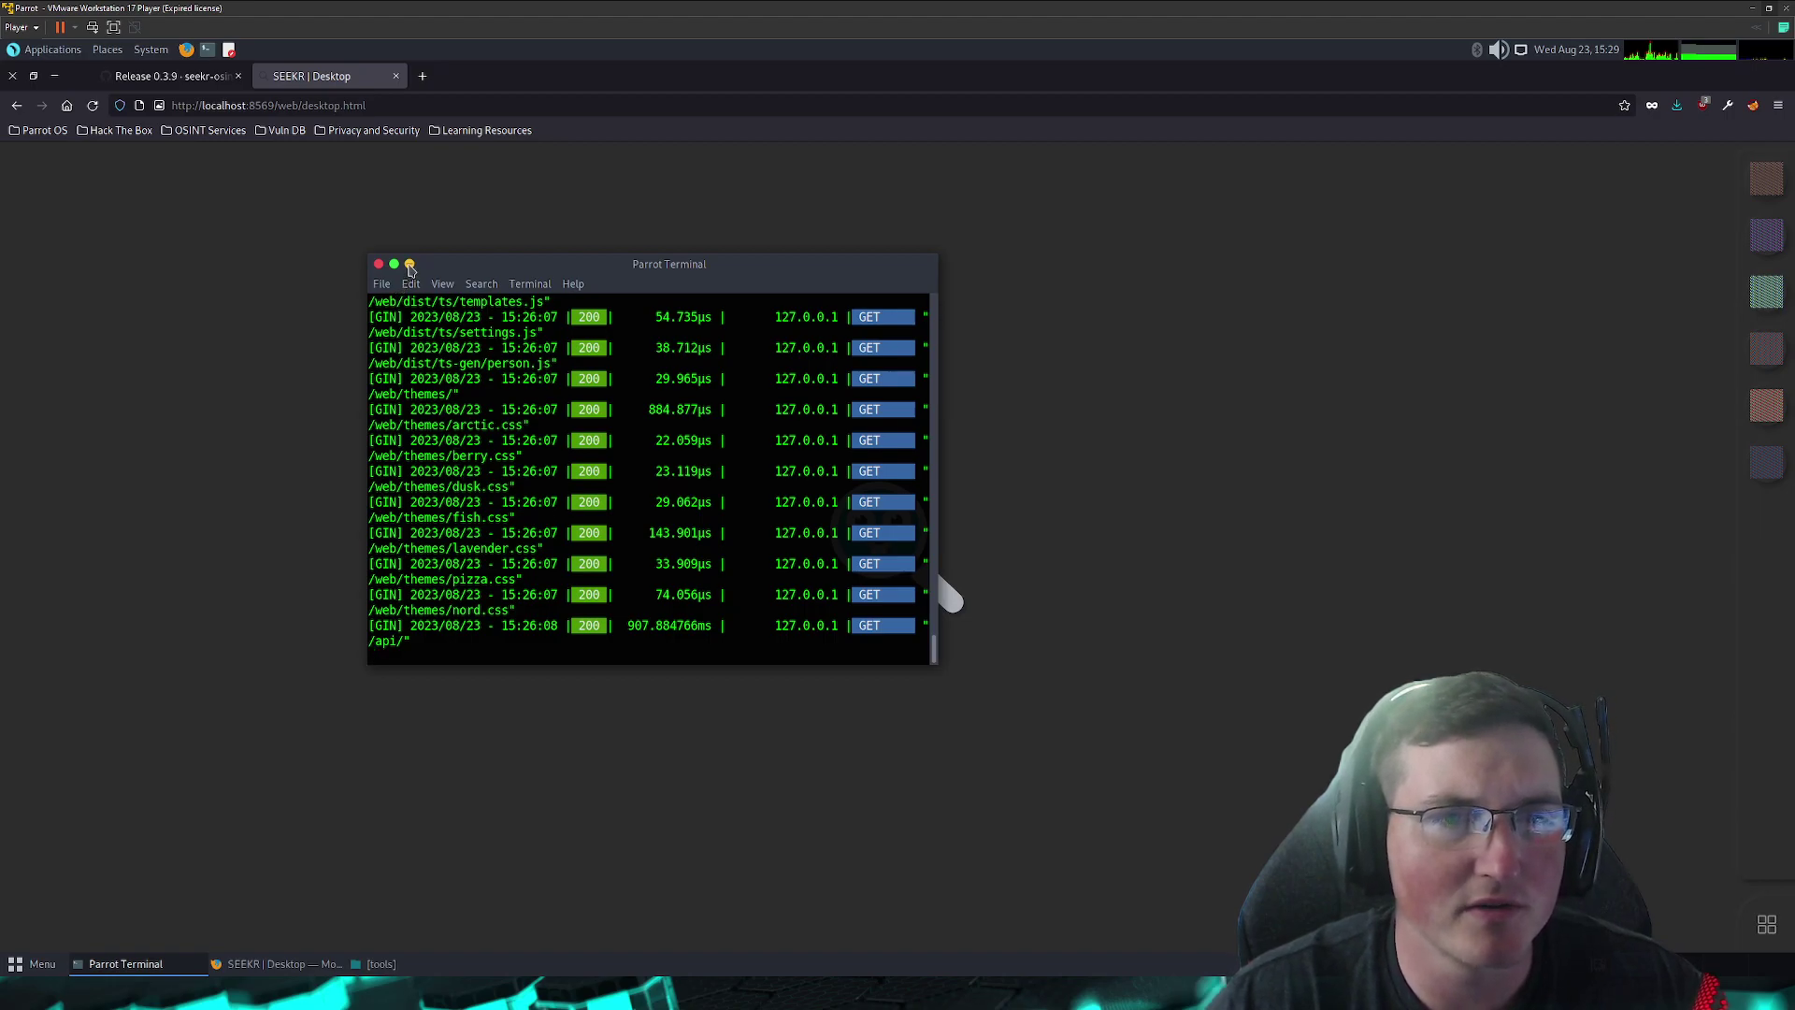
left_click(409, 264)
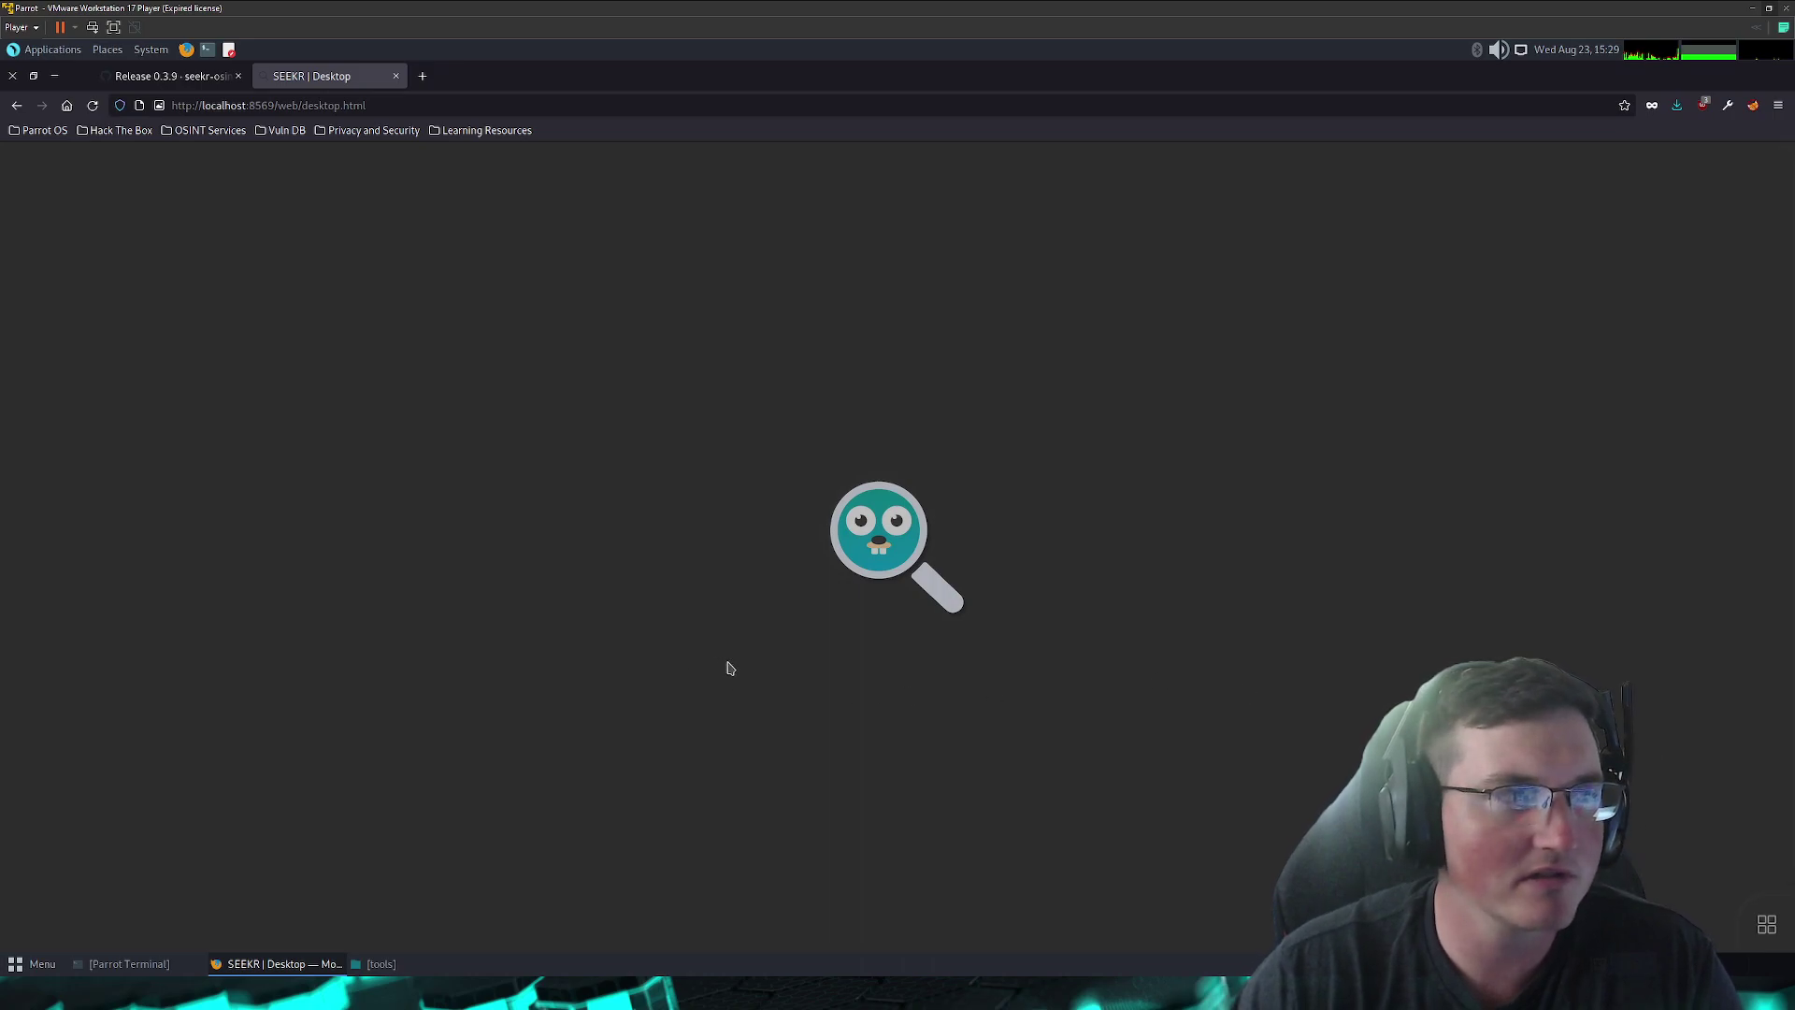
- Launch the Seekr people database app and start a new person entry
left_click(1770, 928)
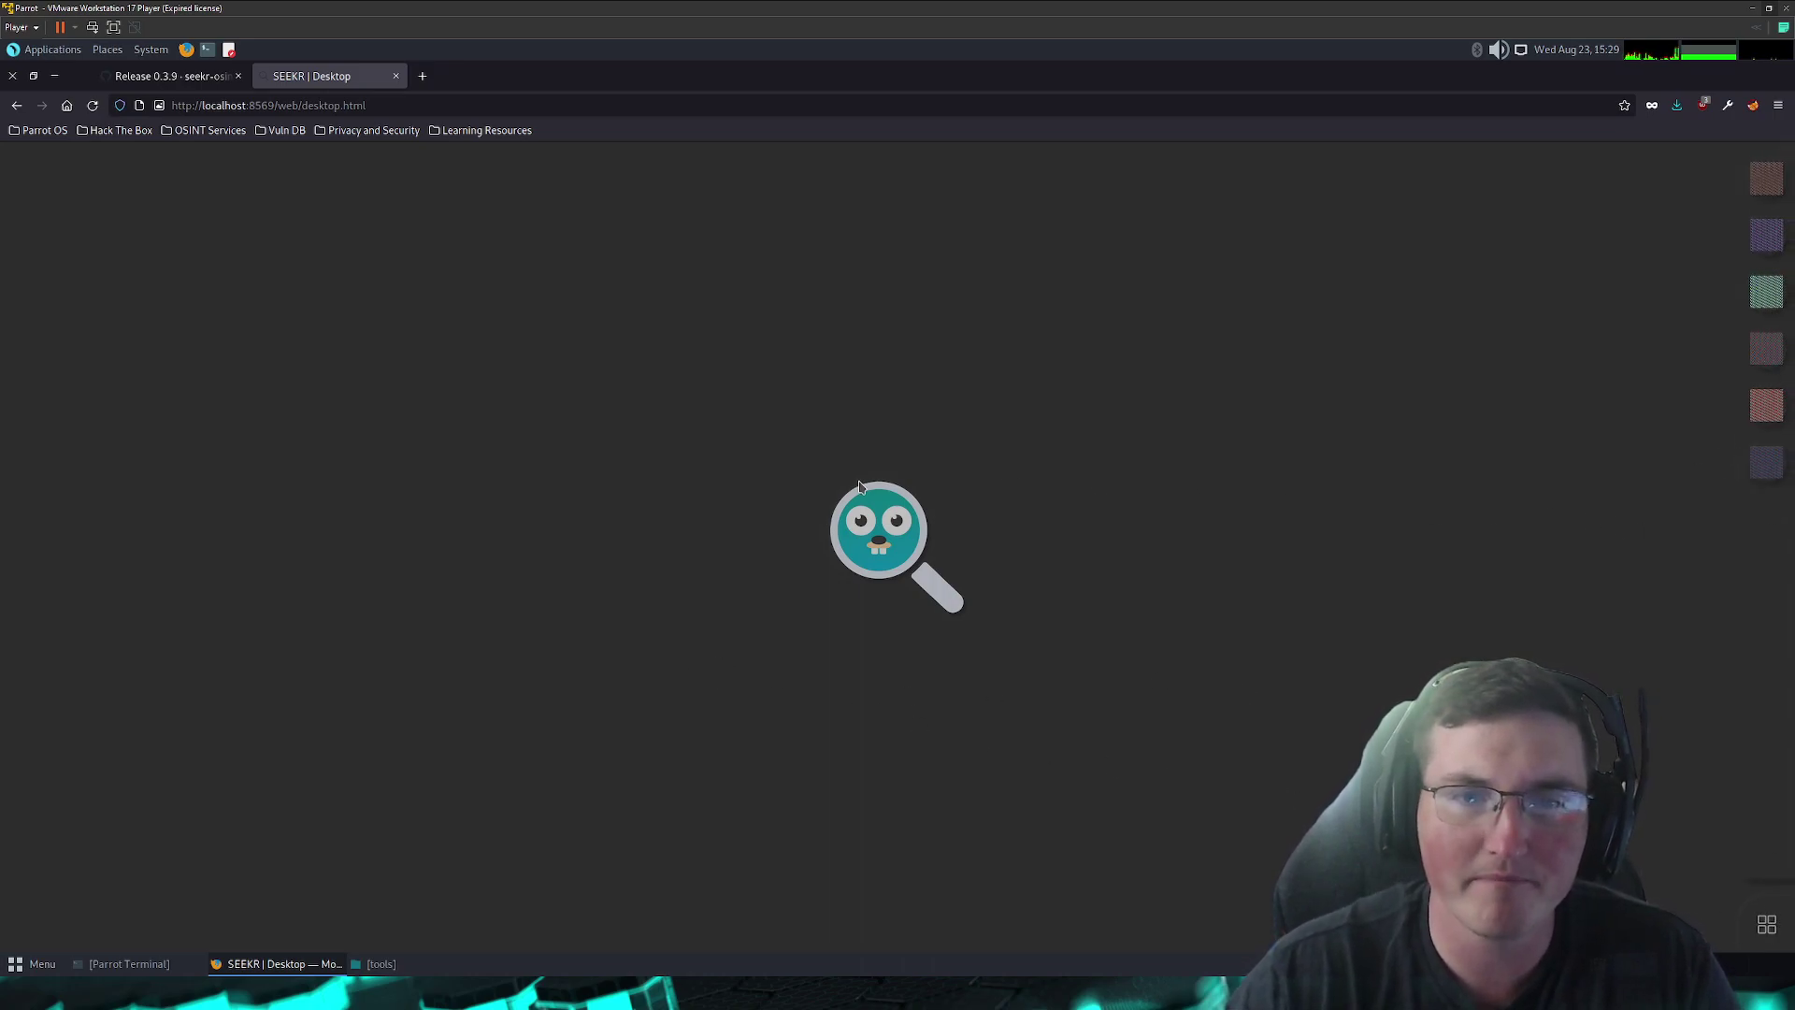
left_click(1761, 185)
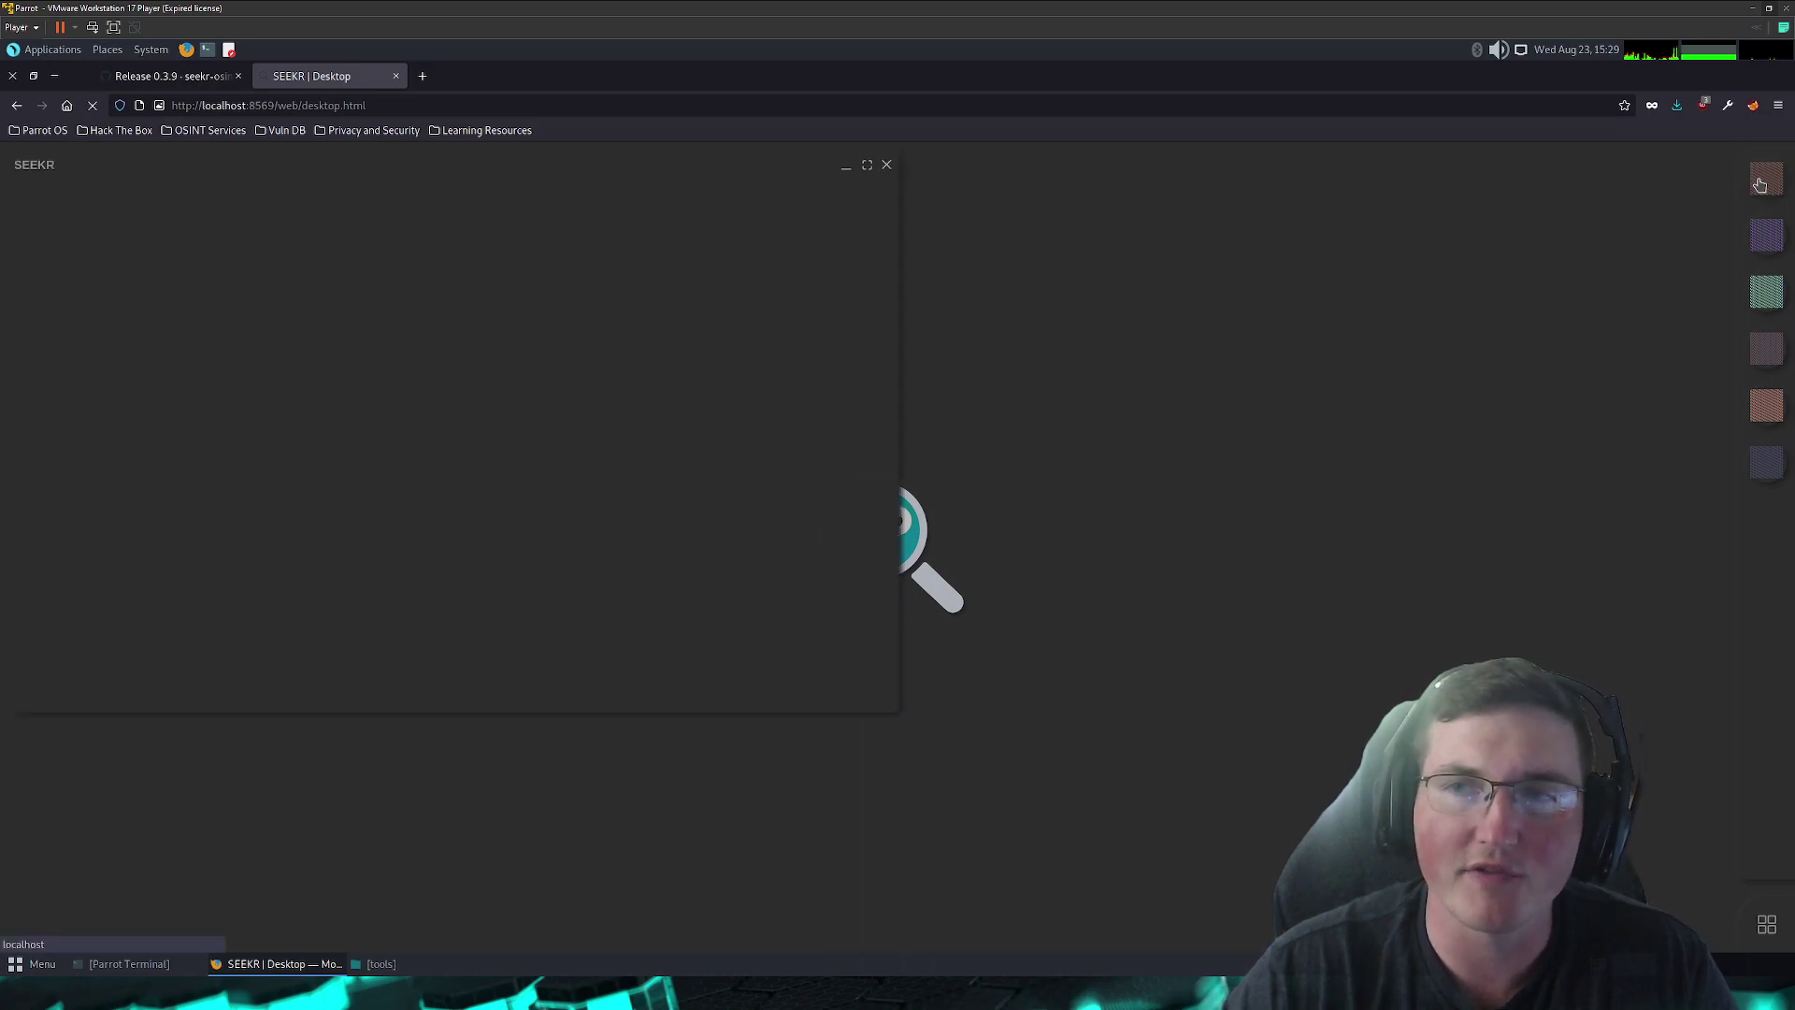
left_click_drag(399, 166, 509, 166)
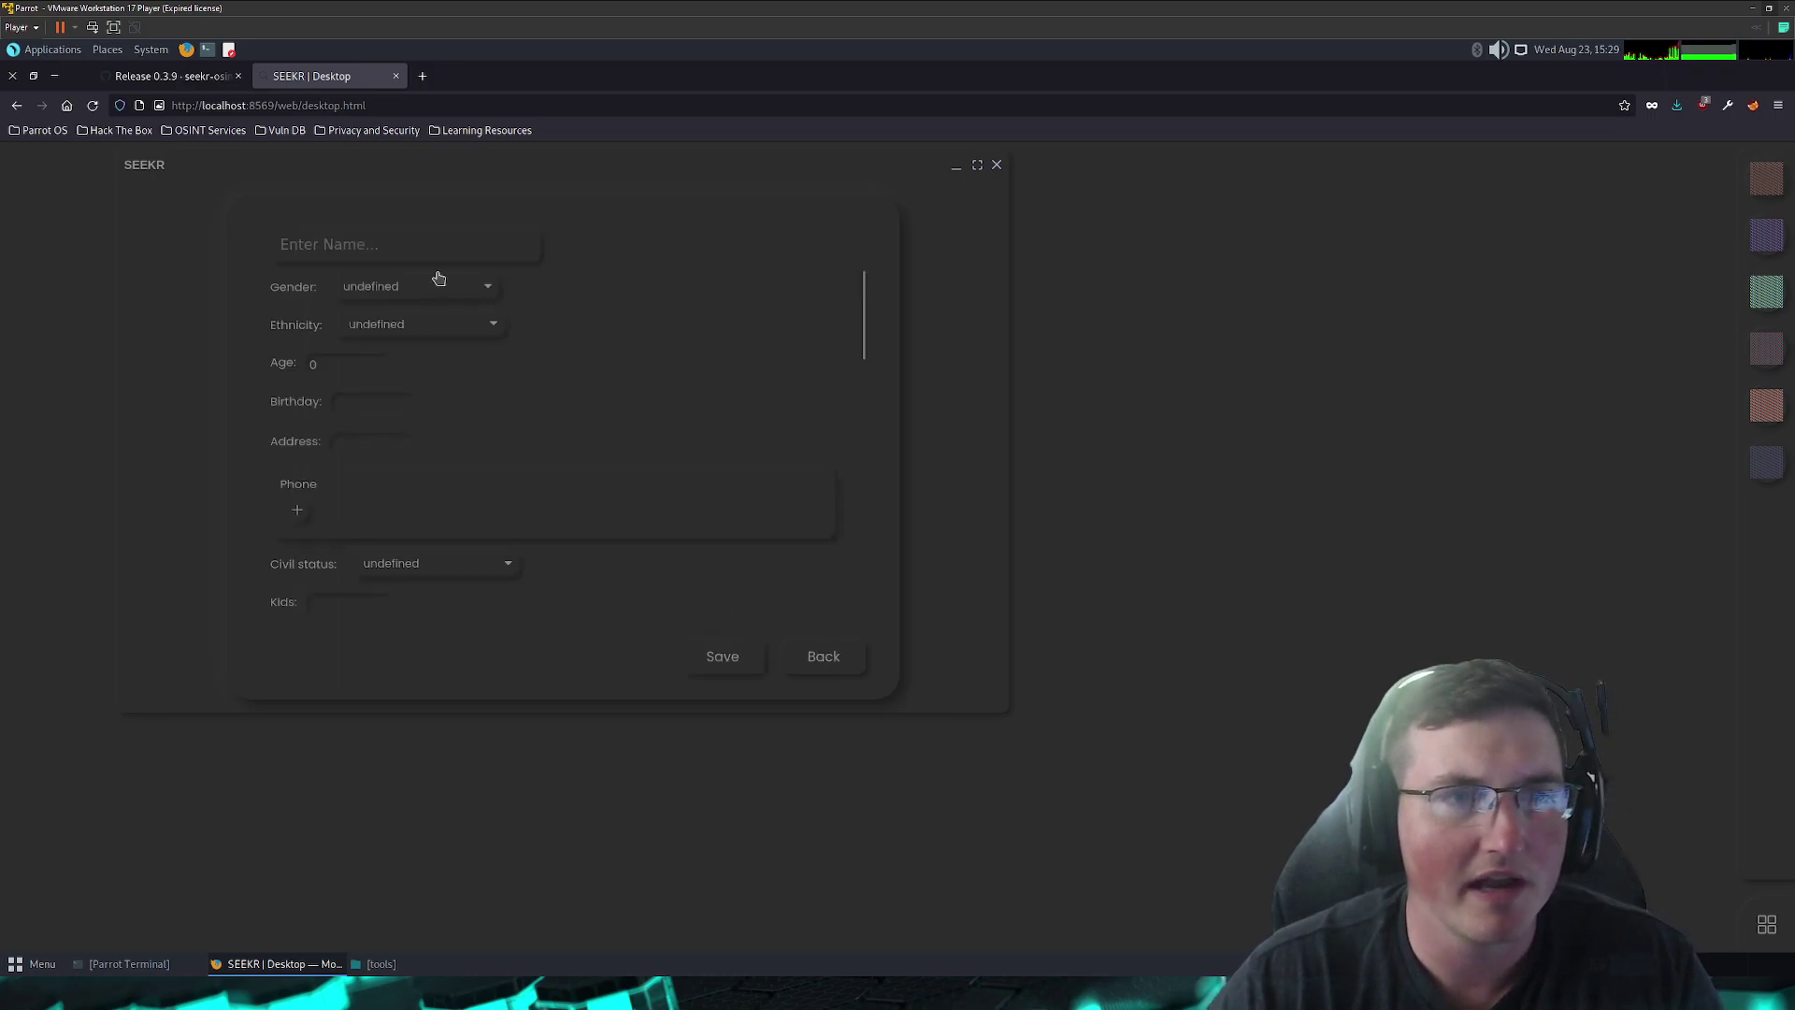
left_click(514, 244)
- Enter the person's name, gender Male, ethnicity Hispanic/Latino and age 20
type("john doe")
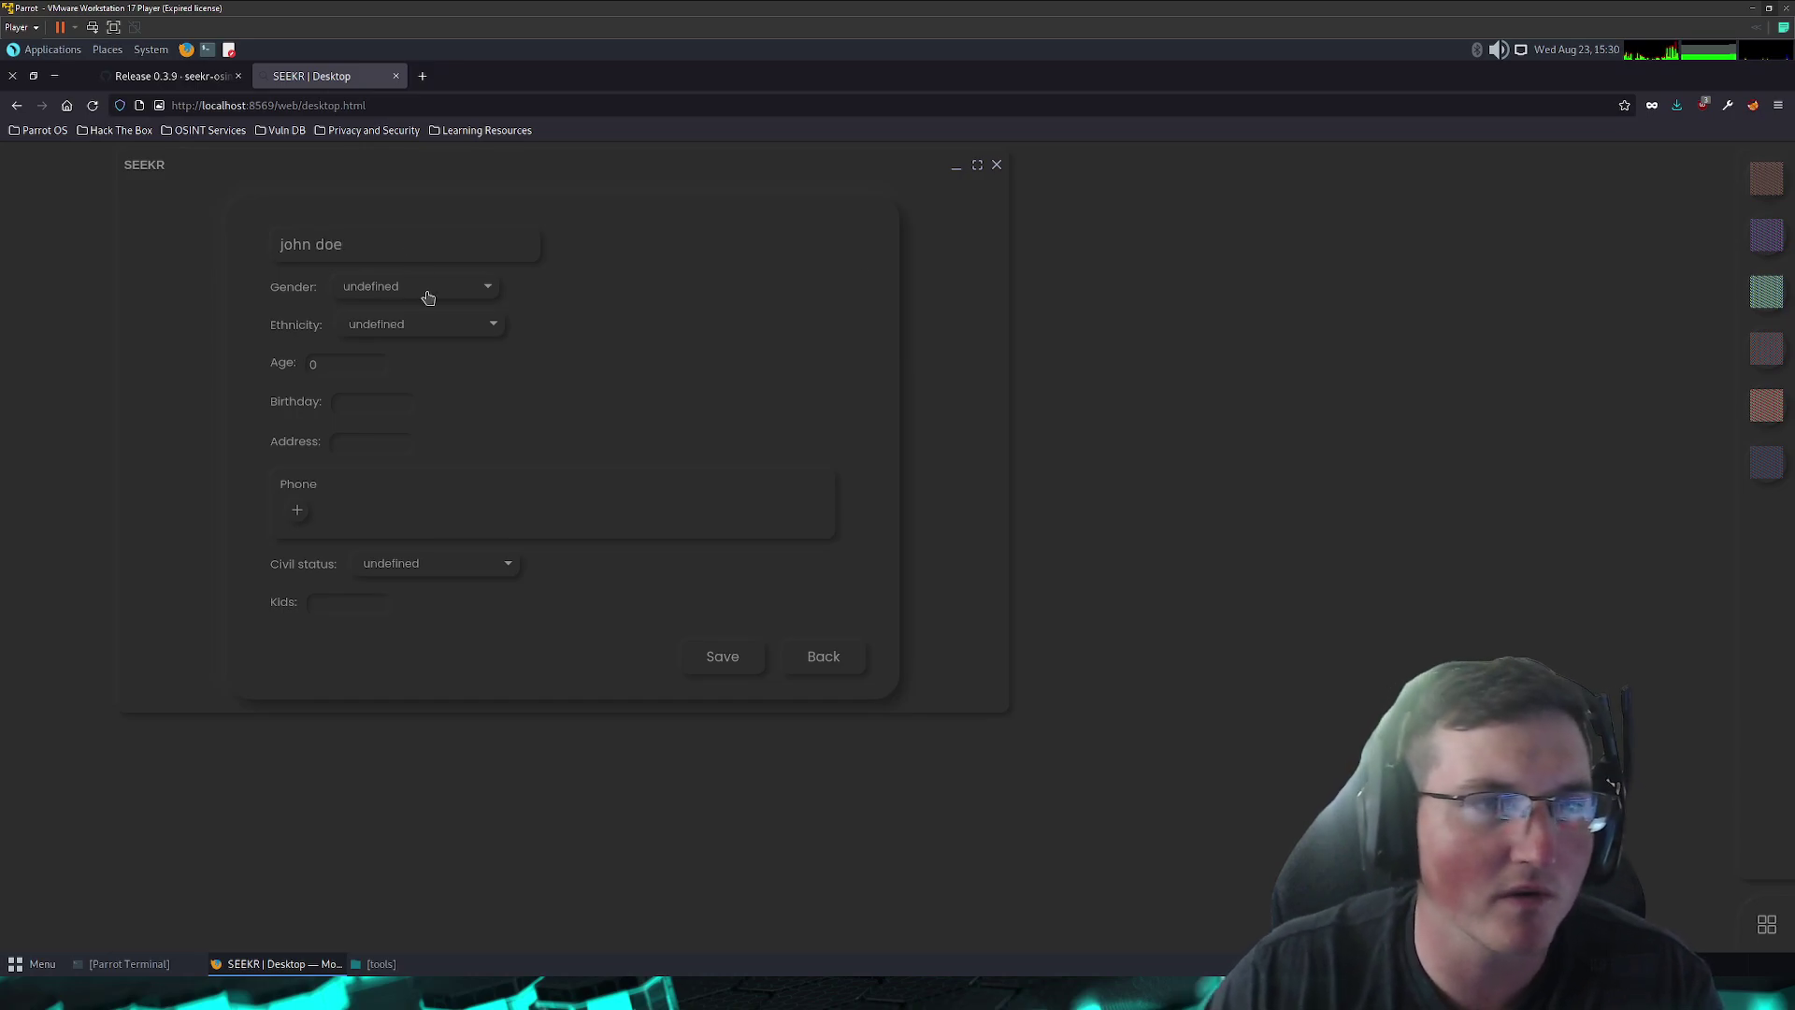
left_click(422, 290)
left_click(400, 334)
left_click(401, 334)
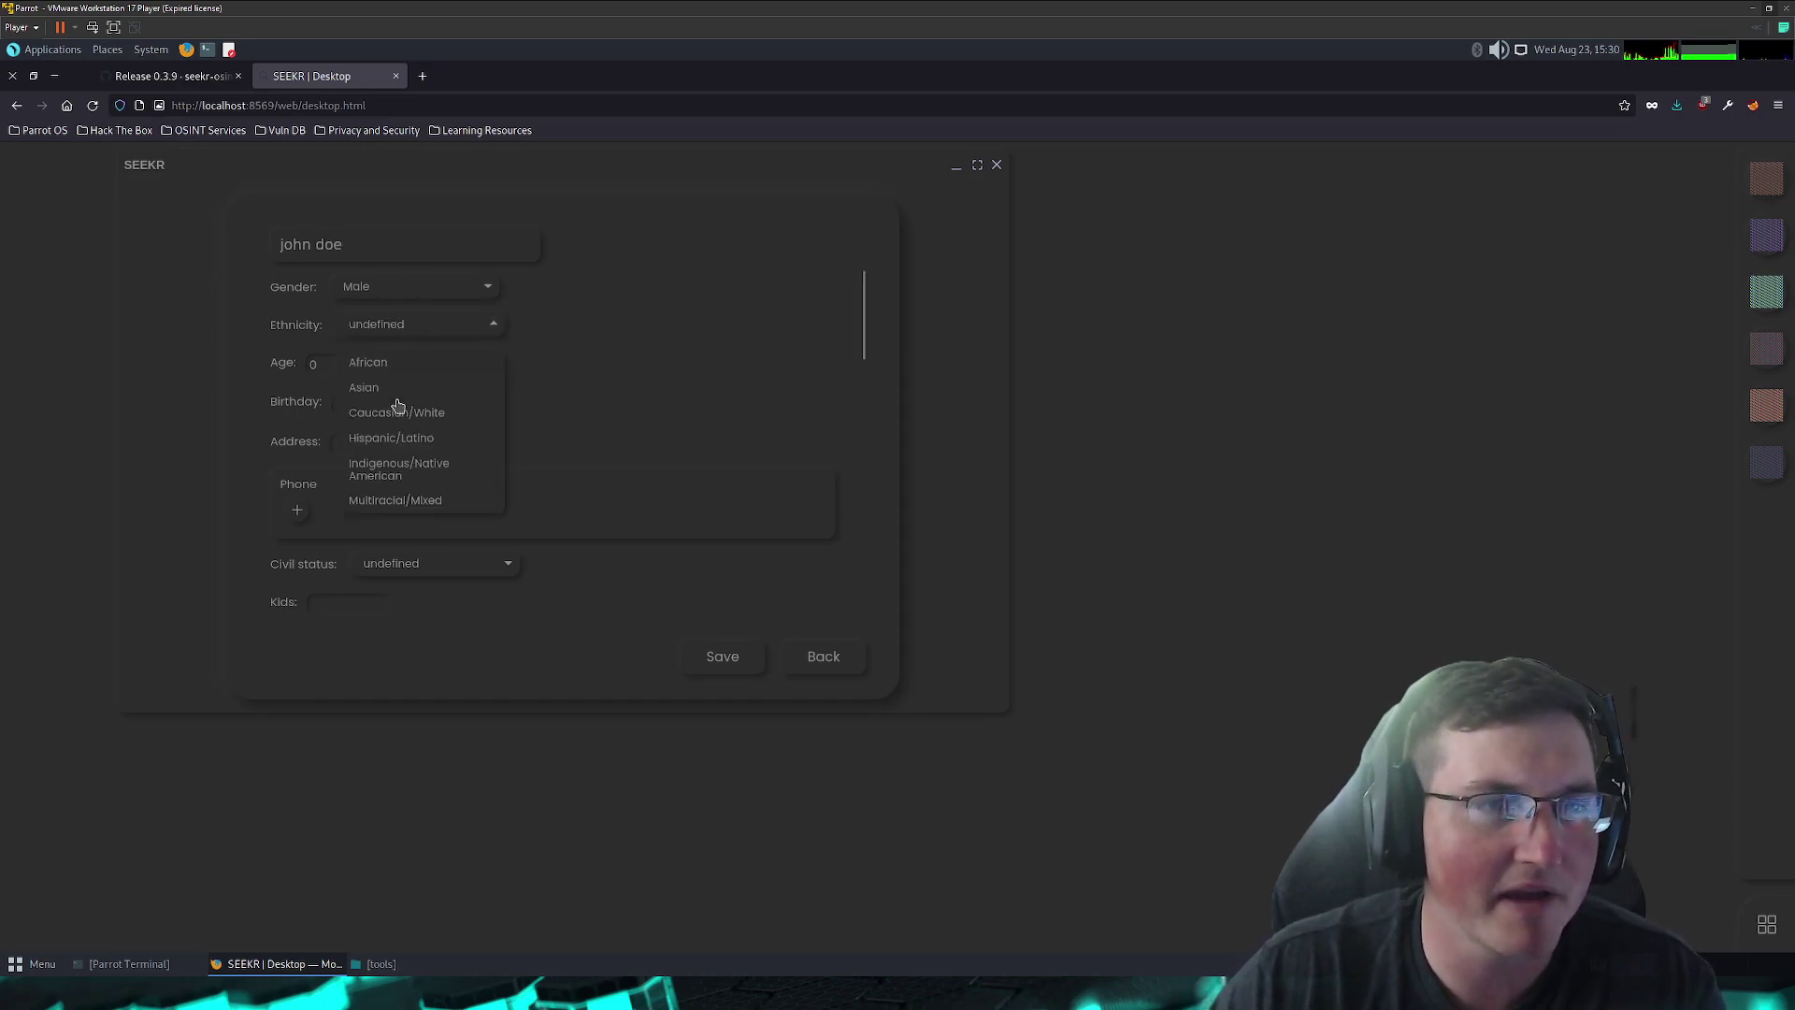
left_click(397, 475)
key("BackSpace")
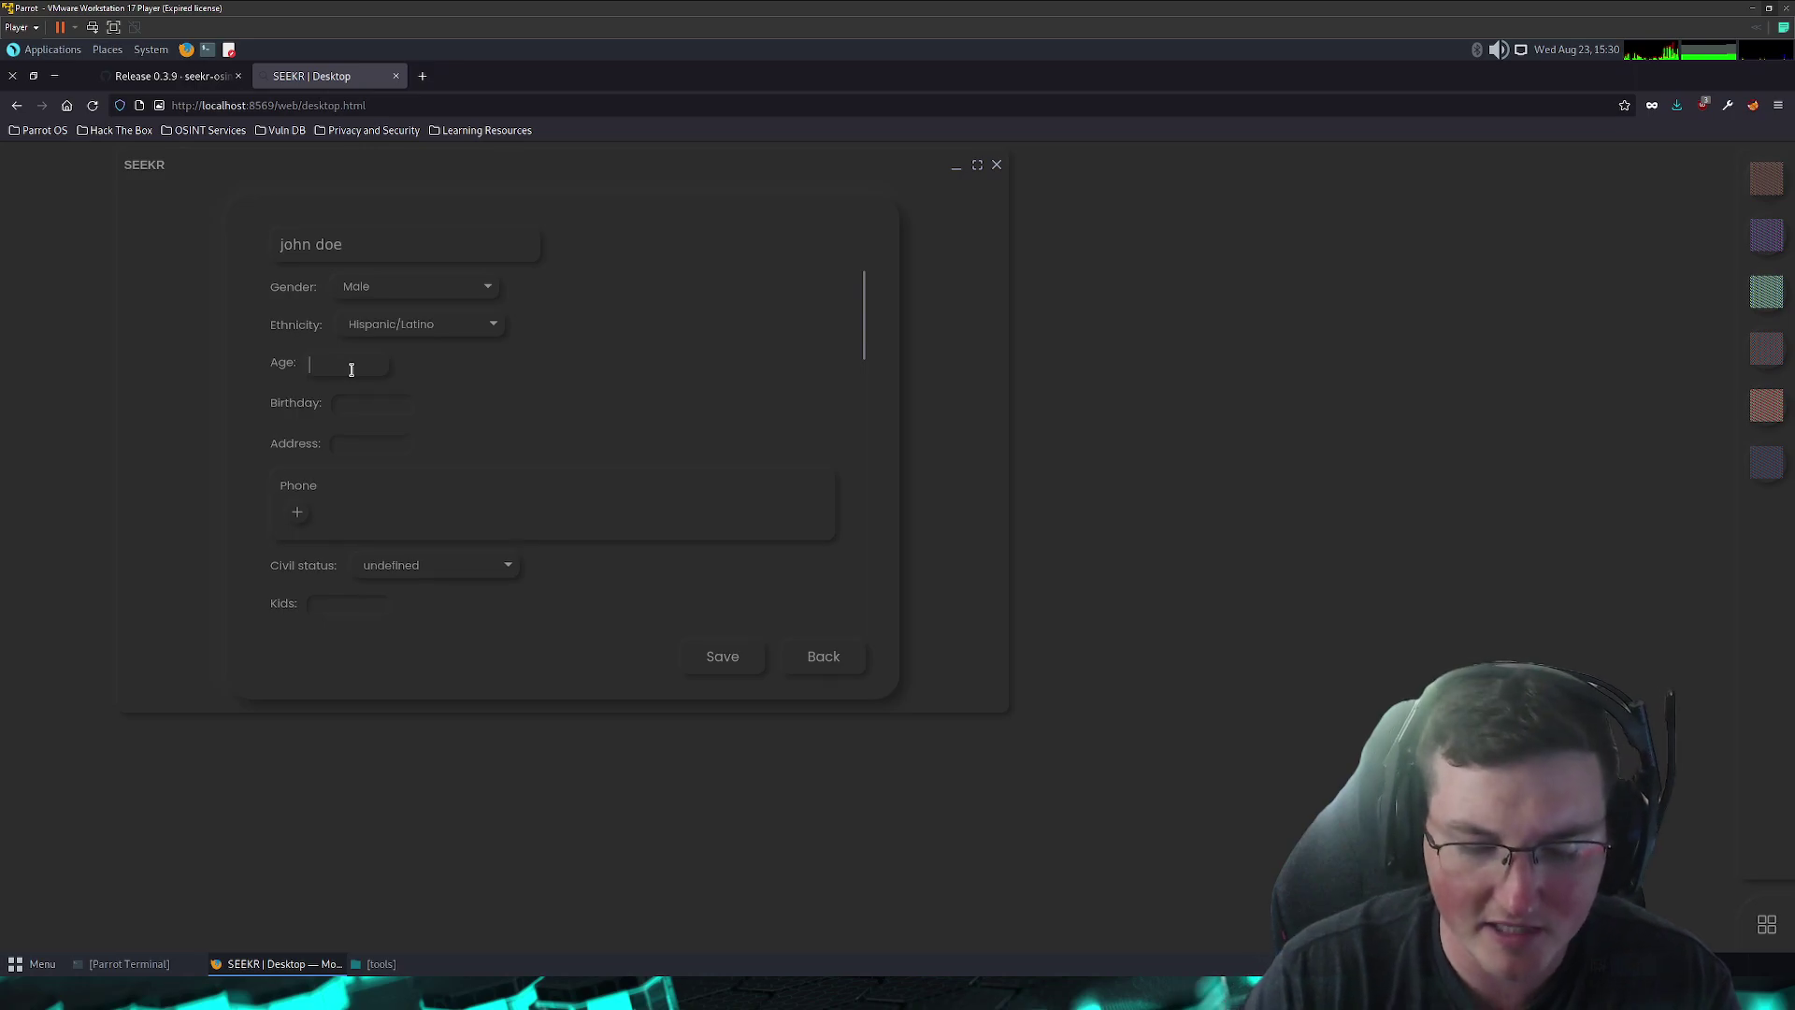
type("20")
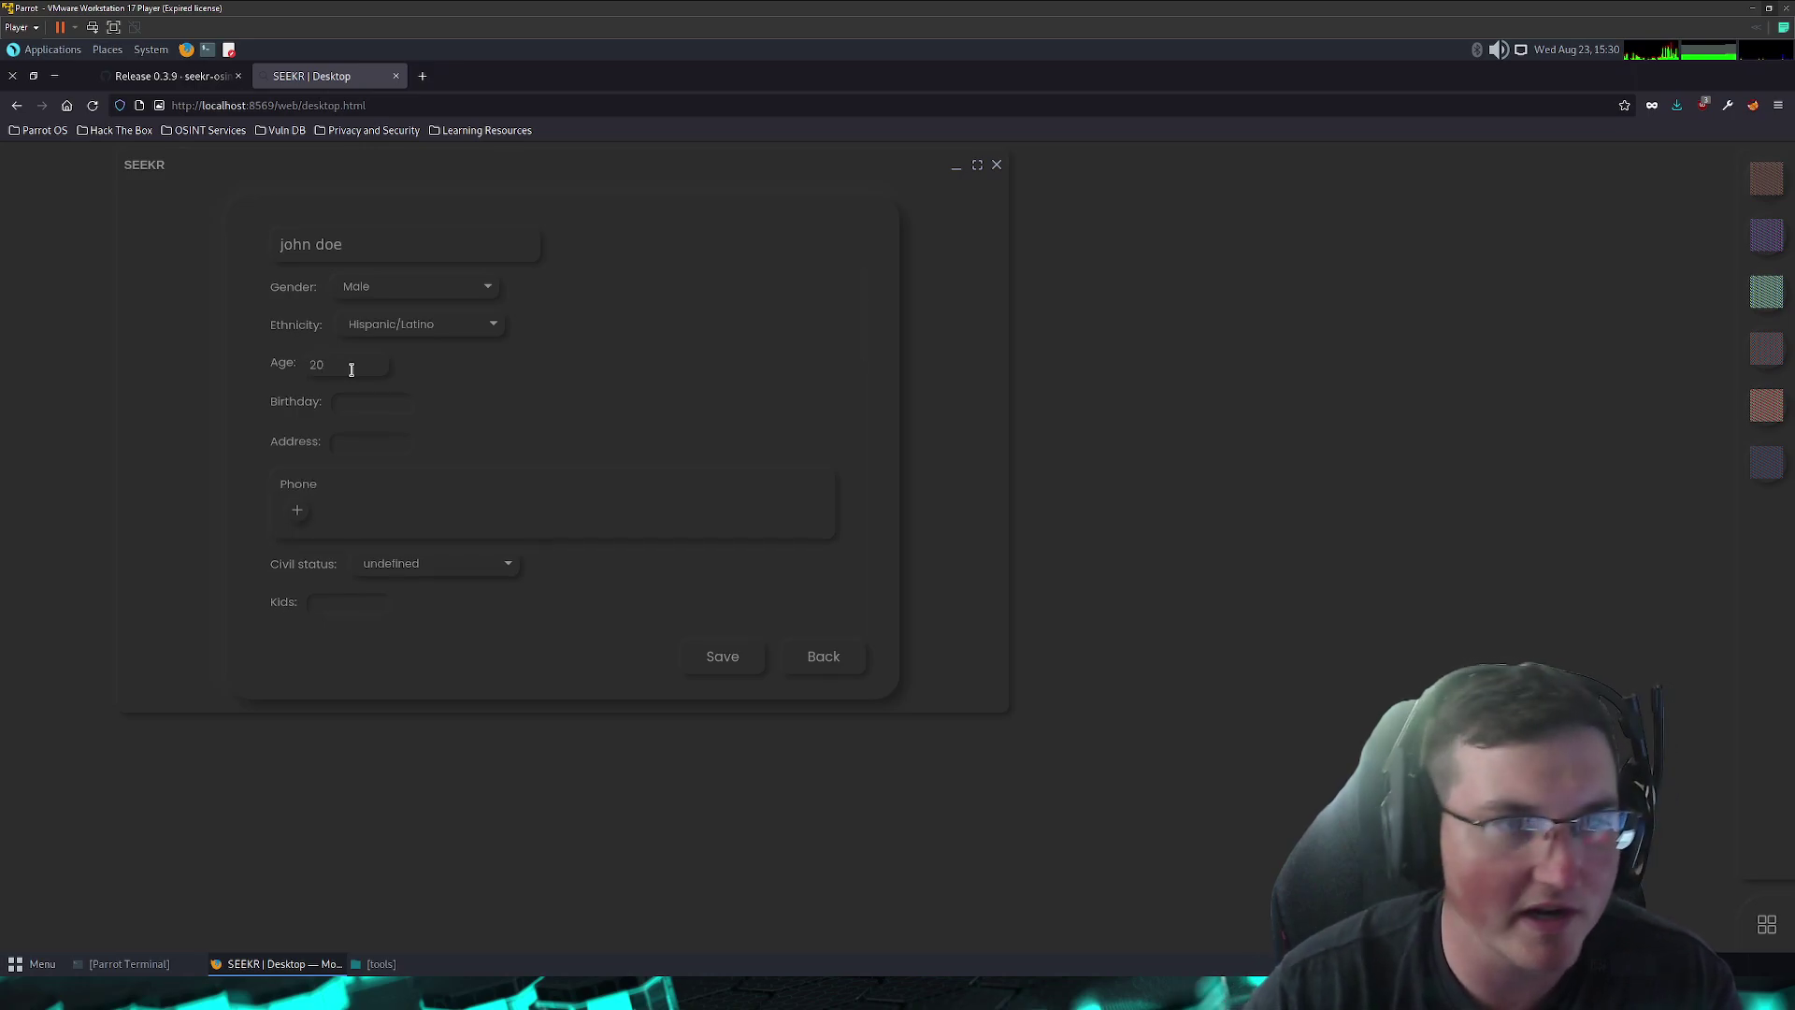
- Fill in the birthday month January, the street address and a phone number
left_click(360, 401)
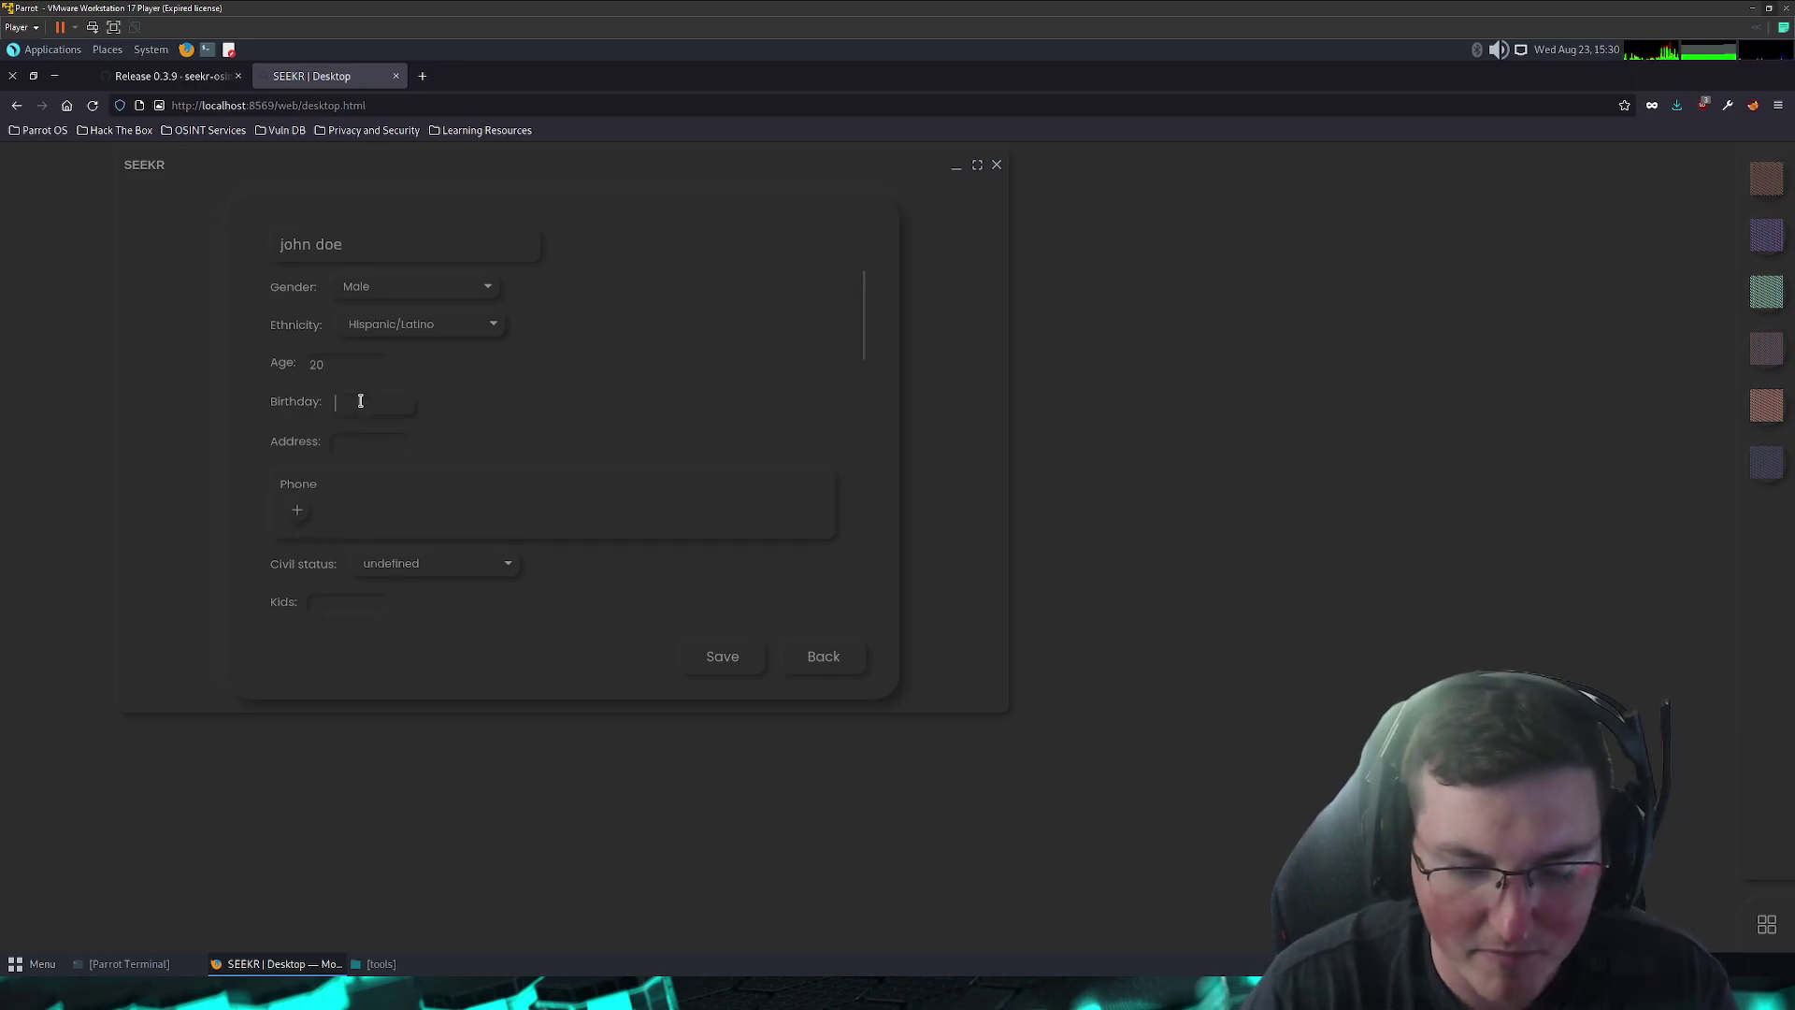
type("jan")
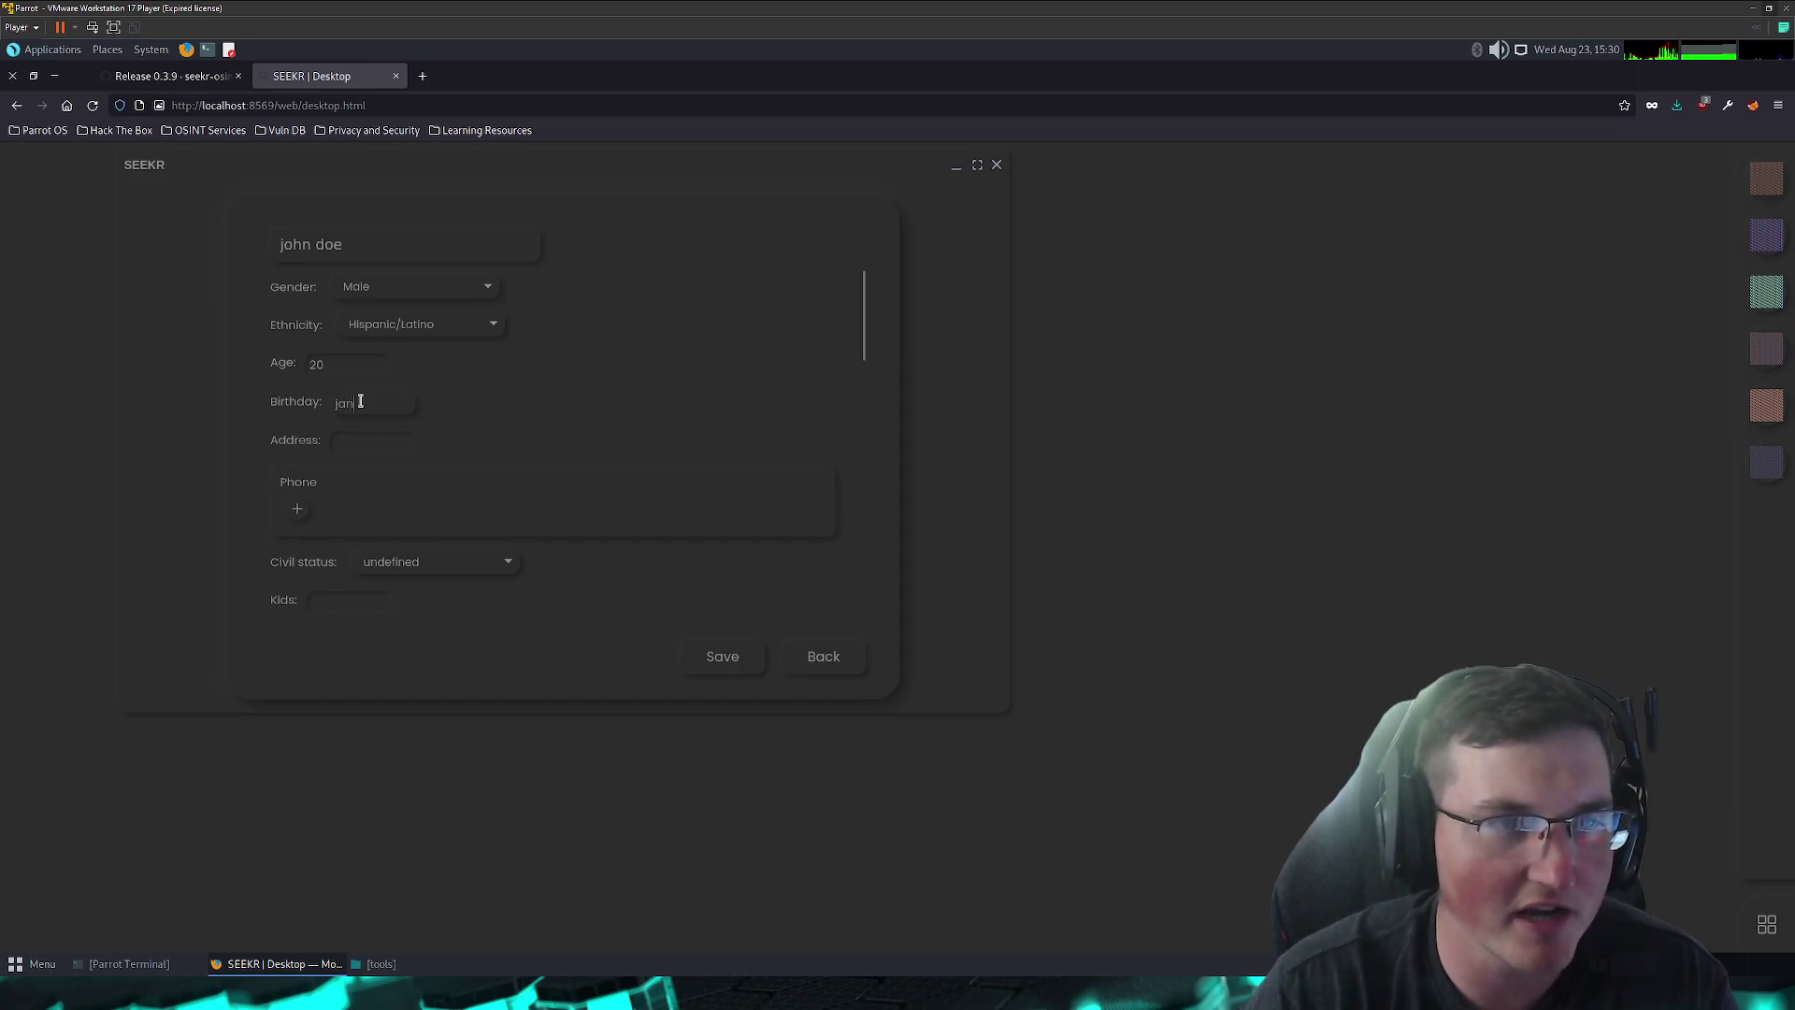
type("uary")
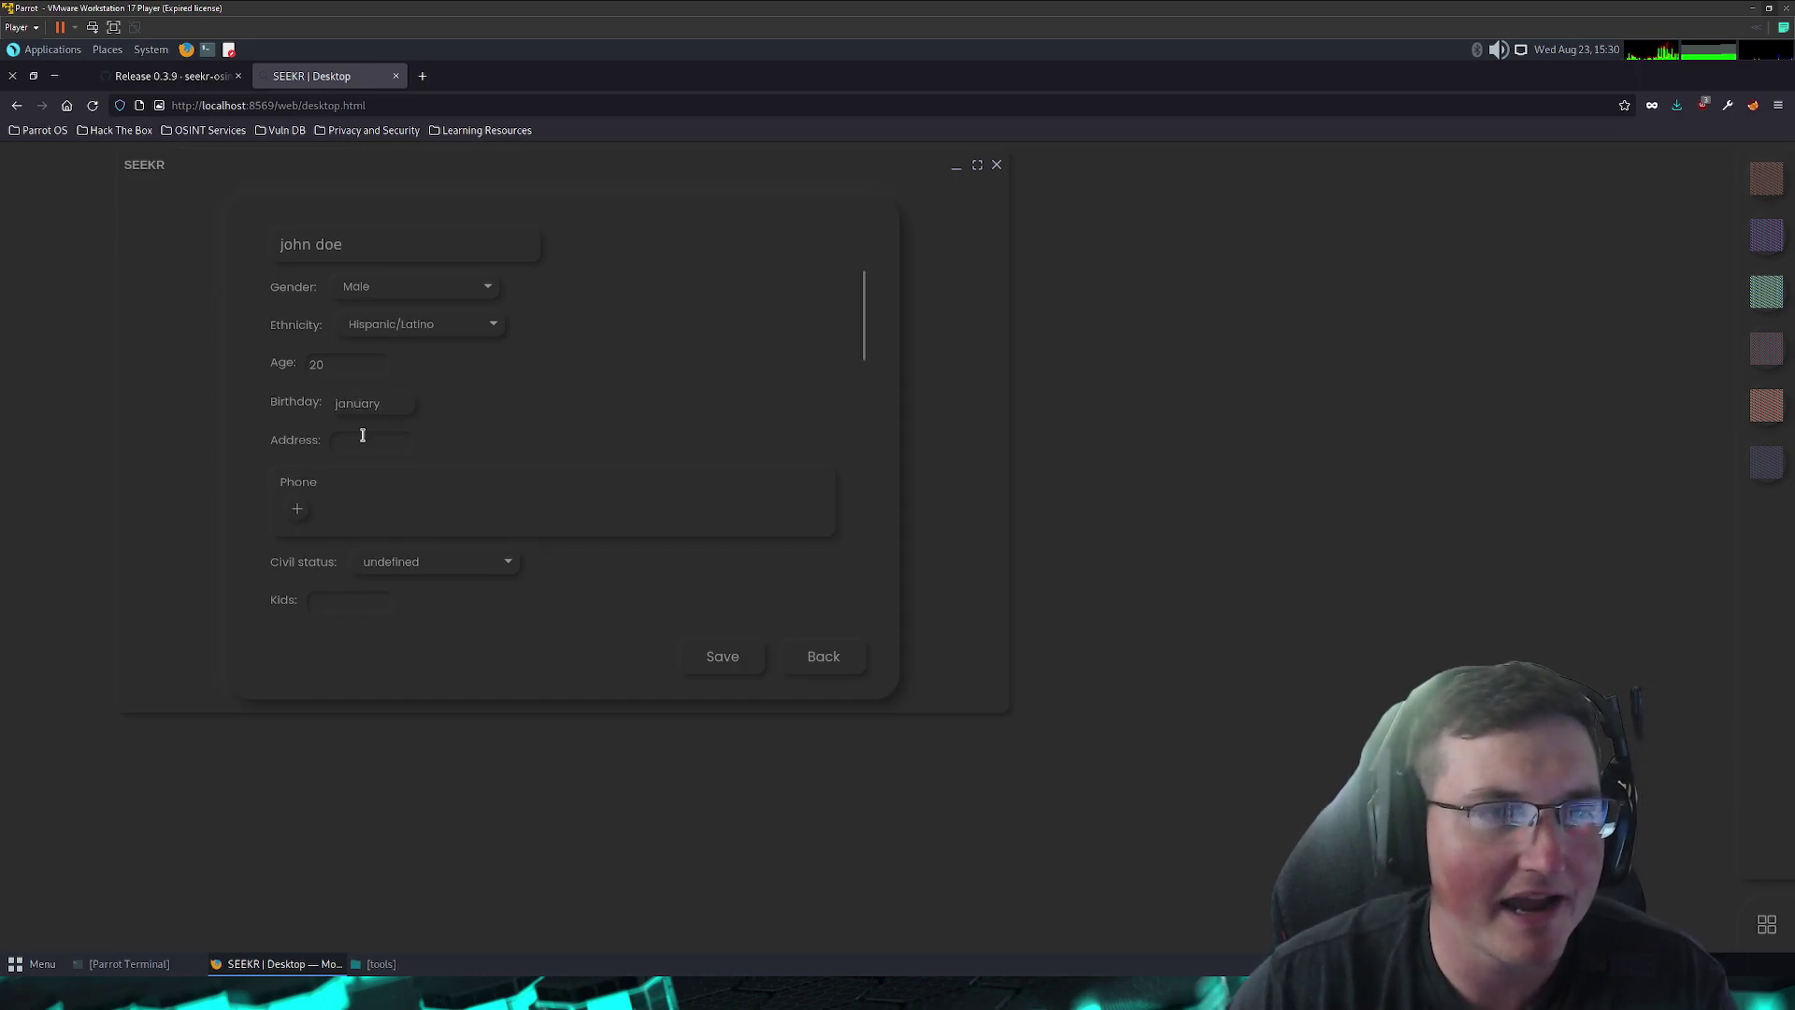
type("123 elm st")
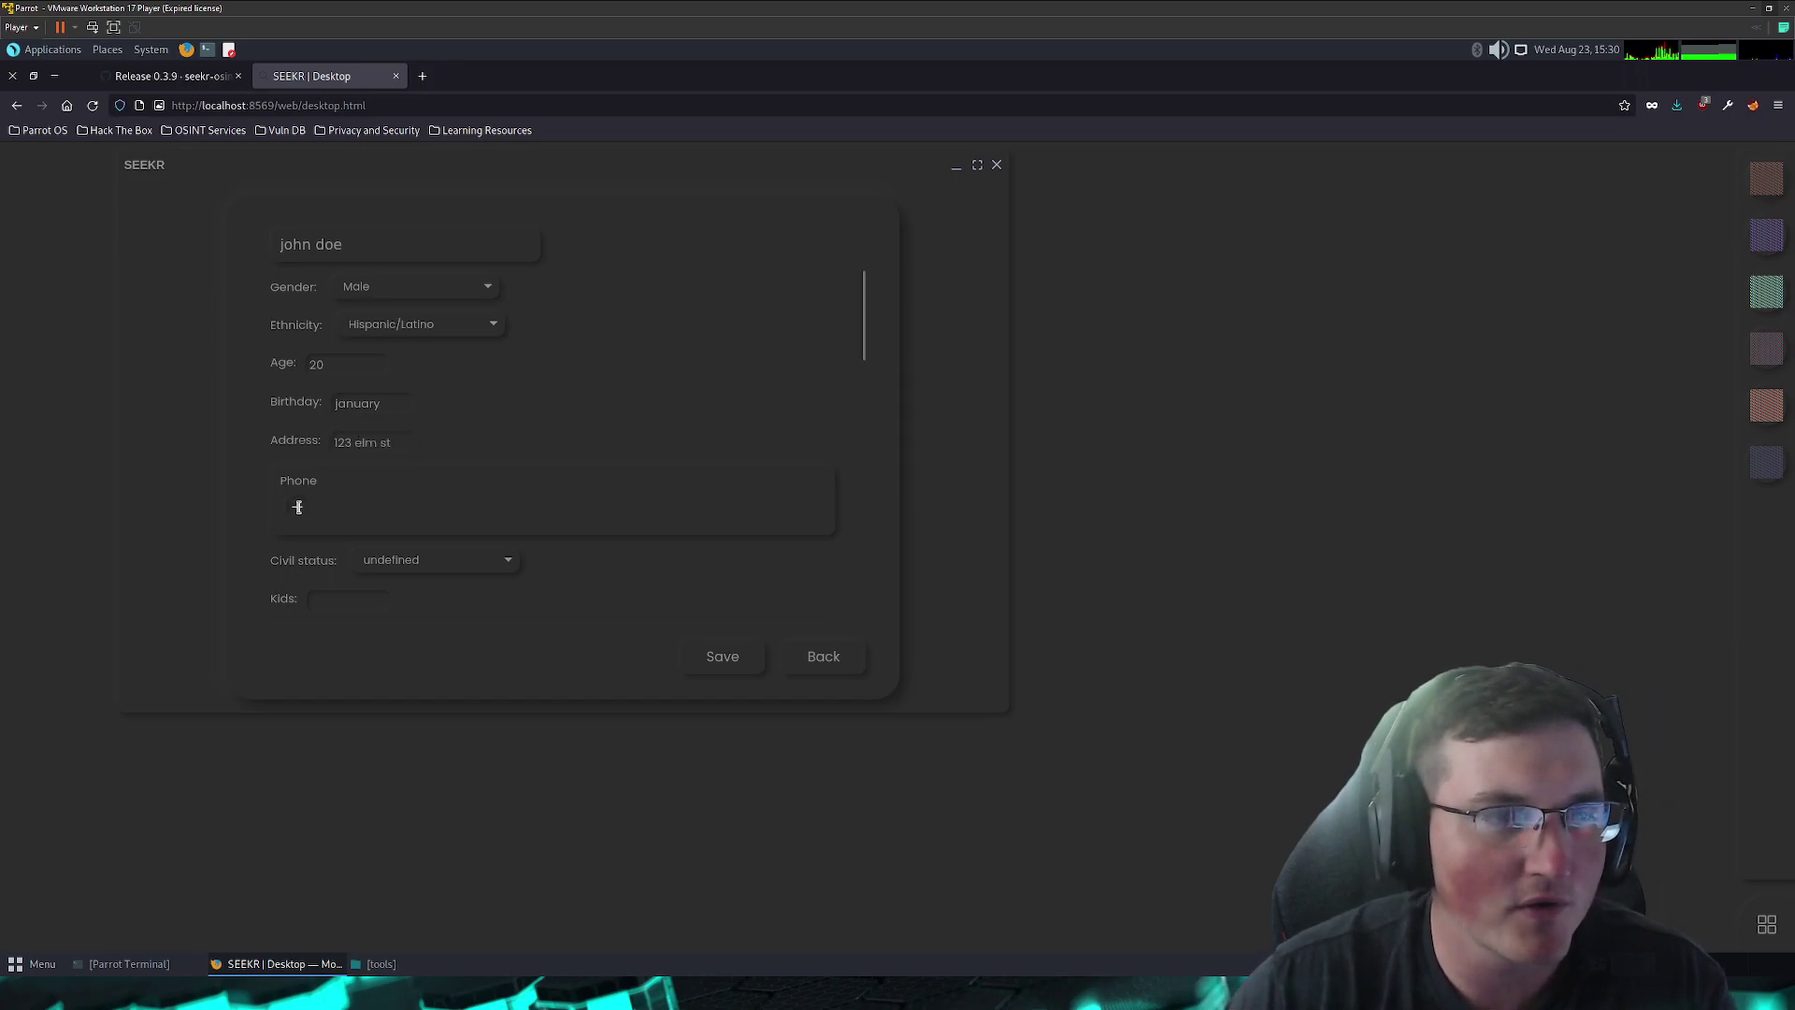
left_click(298, 507)
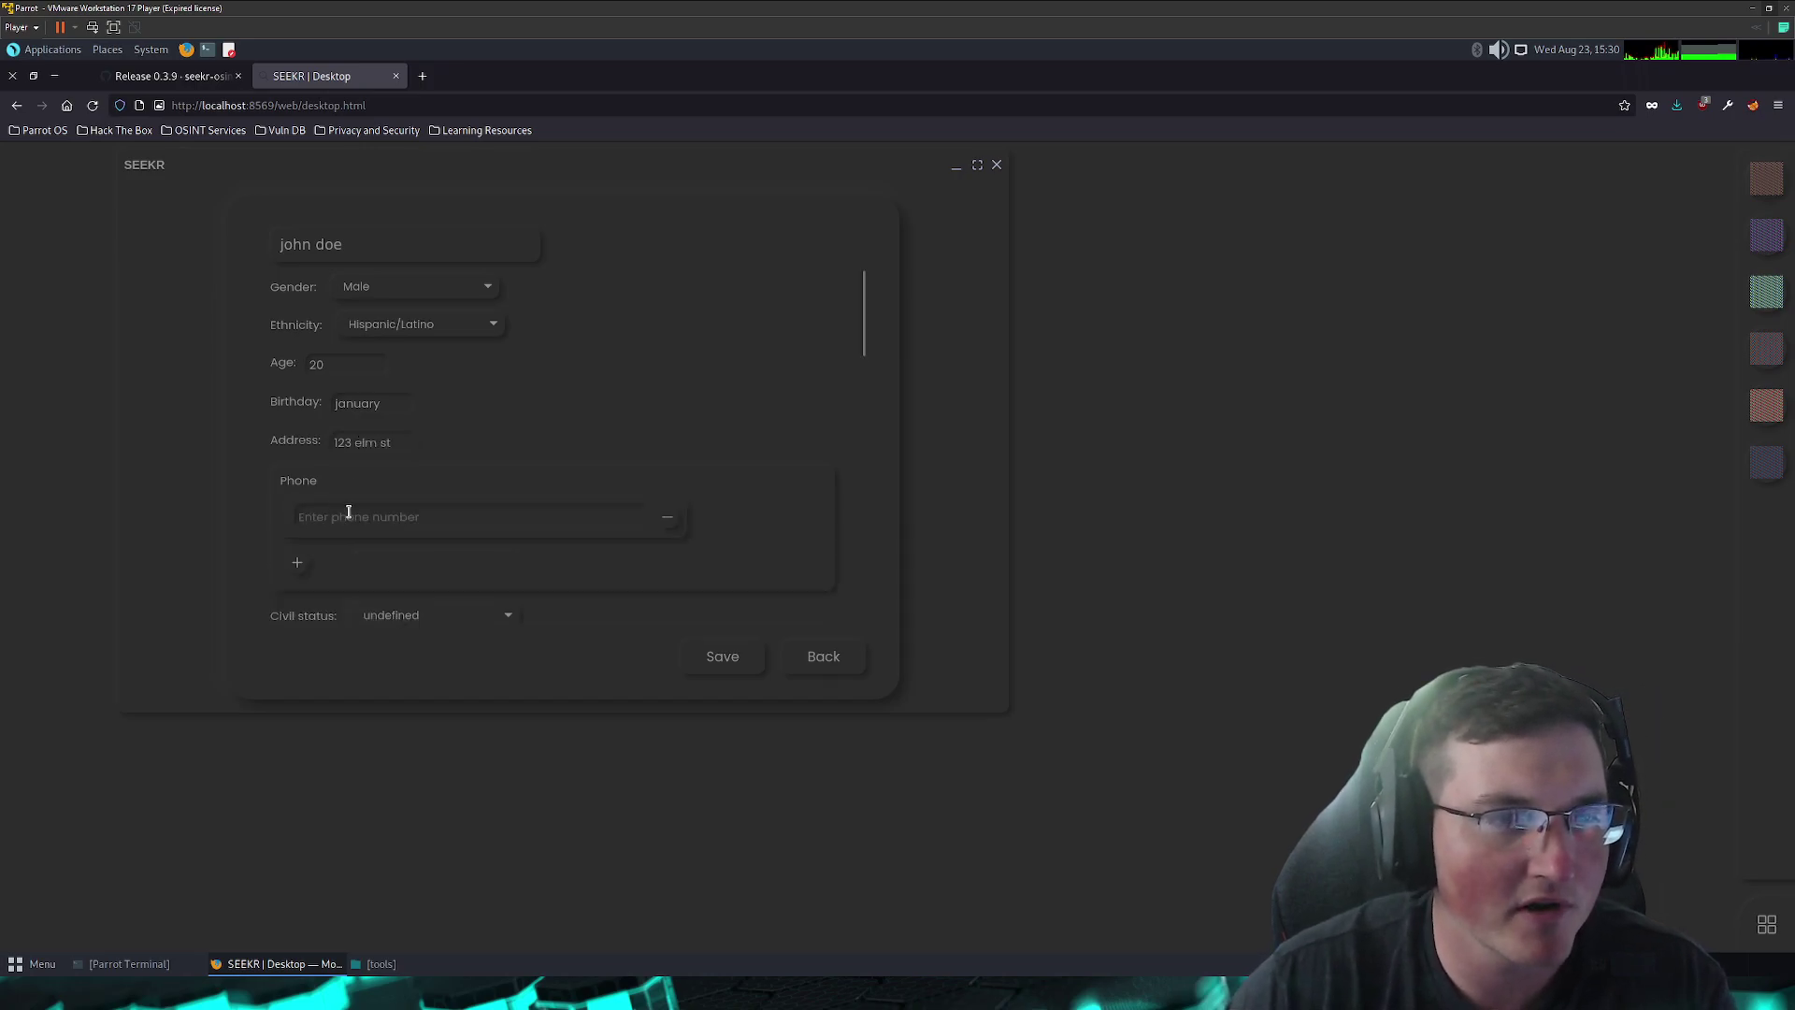
type("123-")
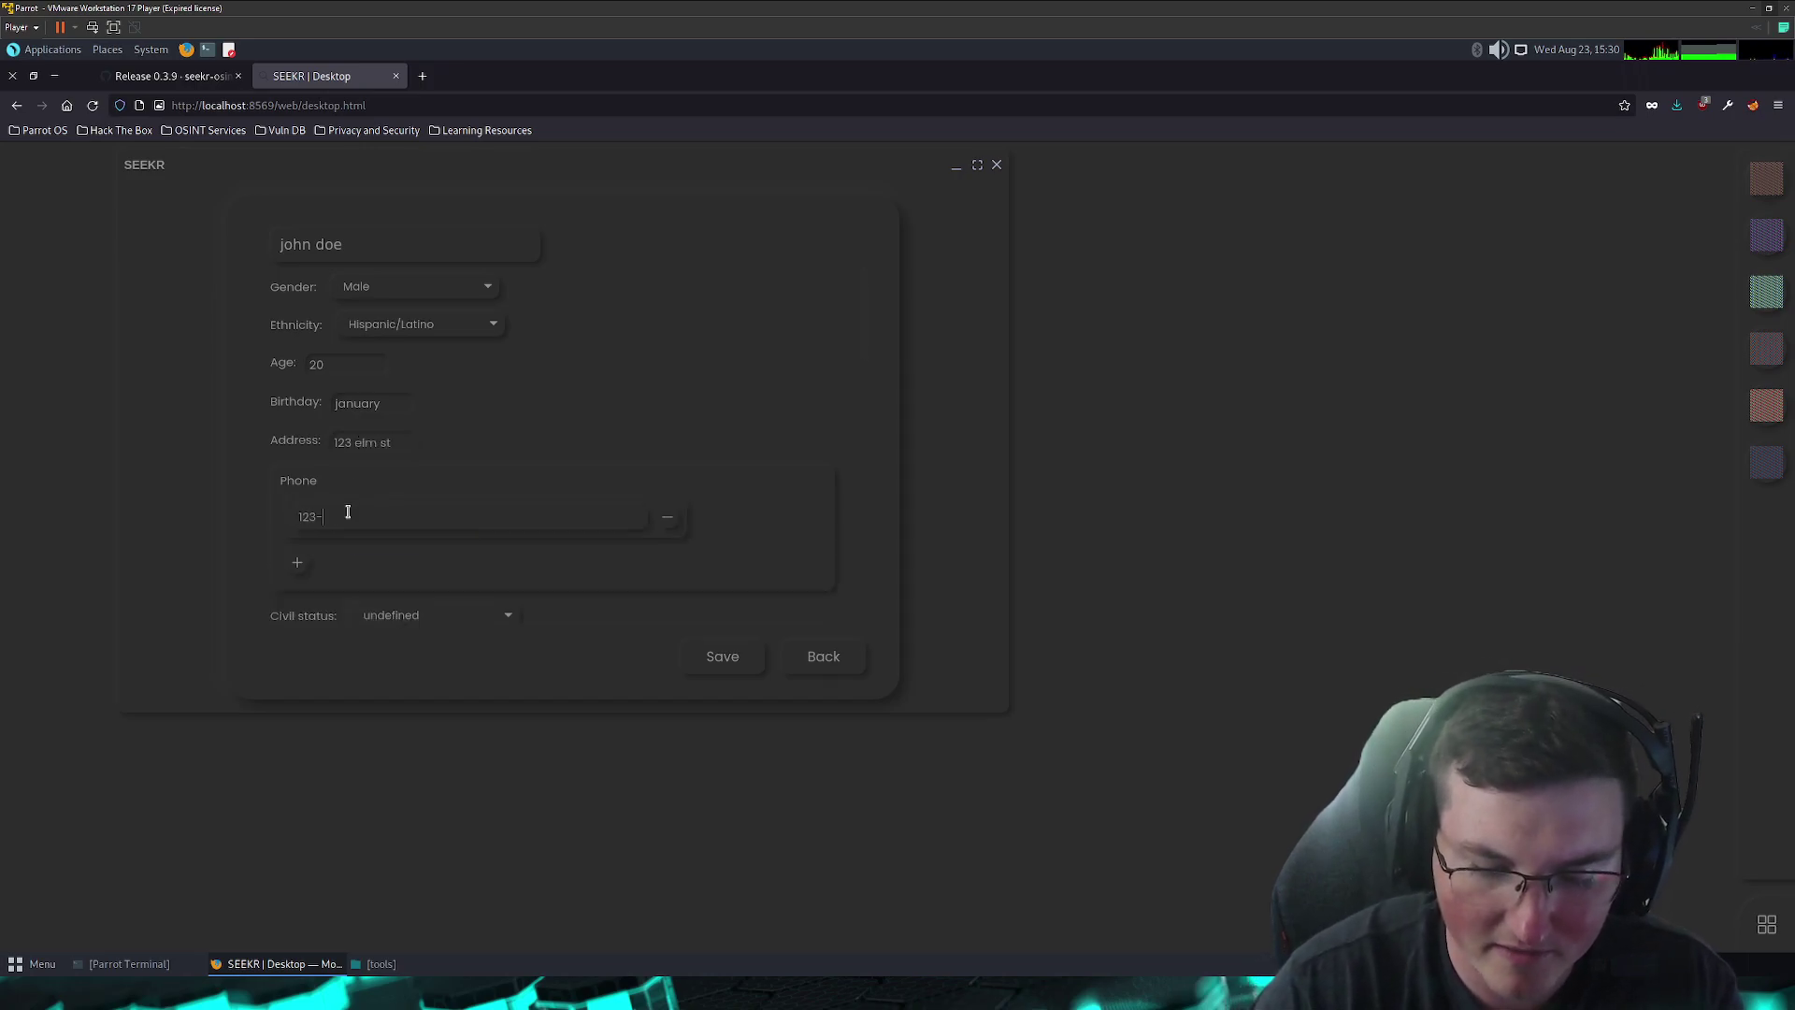
type("456-7890")
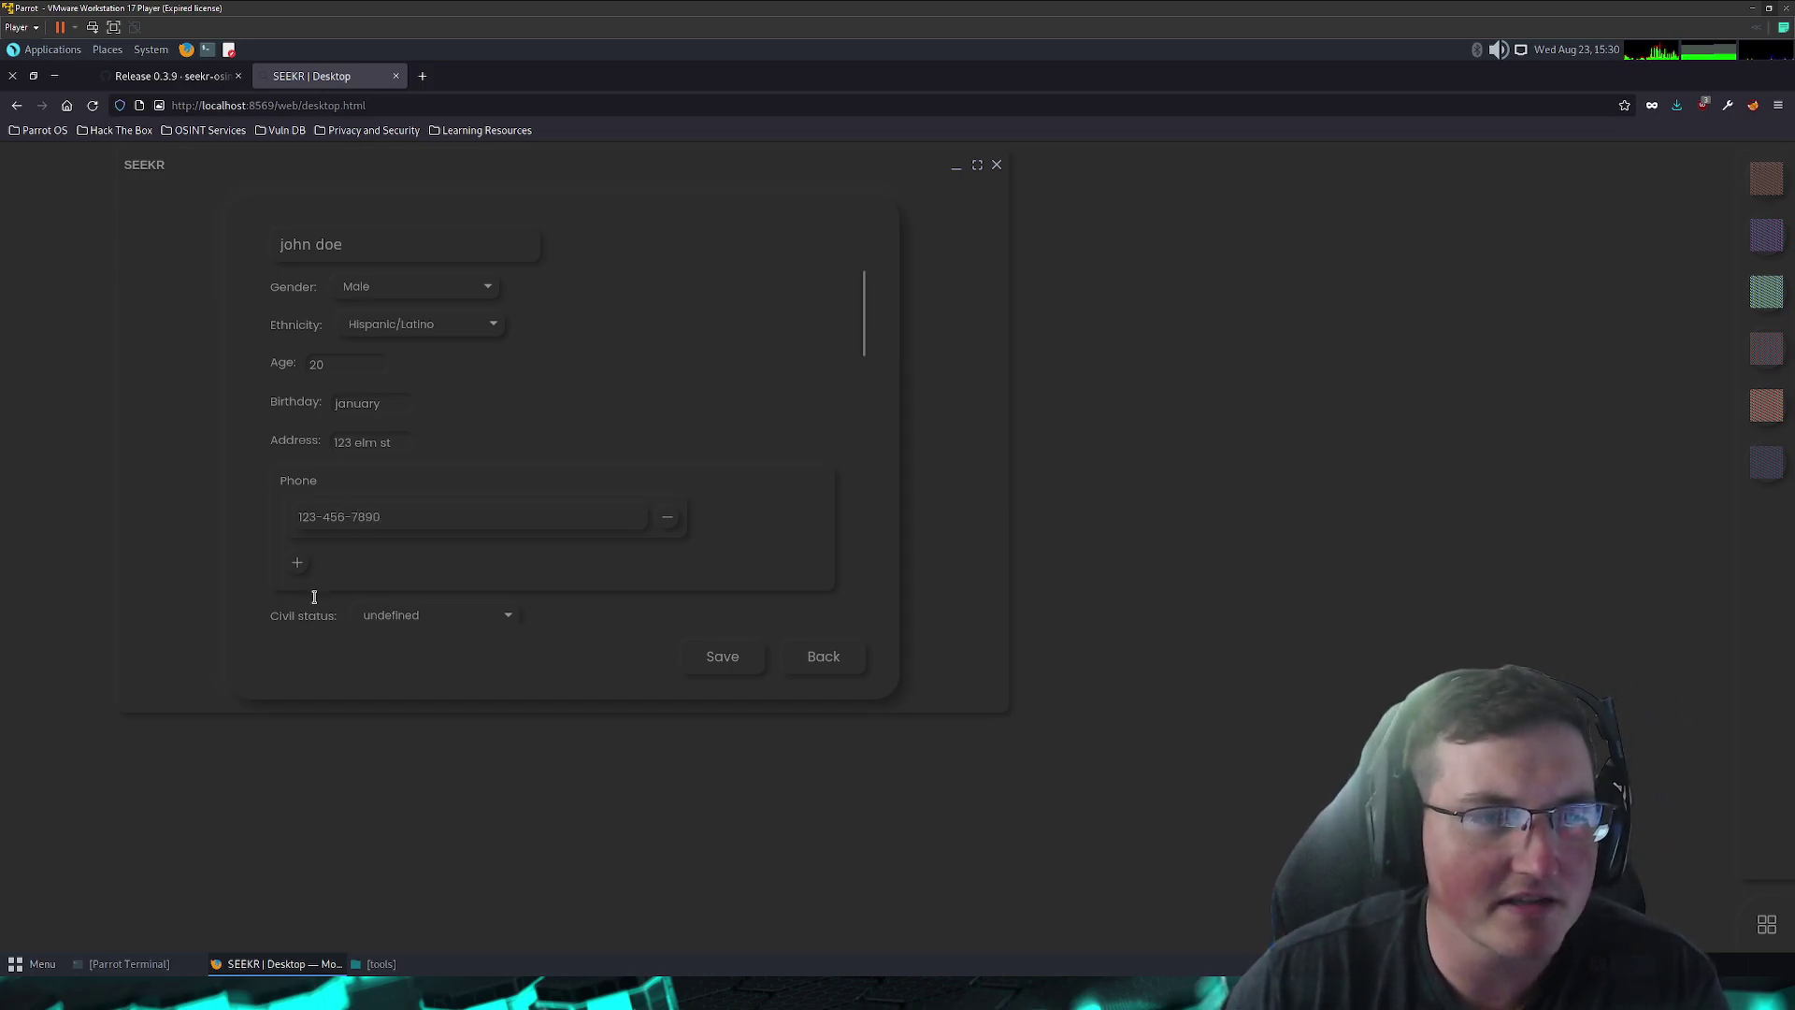
- Set civil status to Single and number of kids to 3
scroll(322, 589, "down", 3)
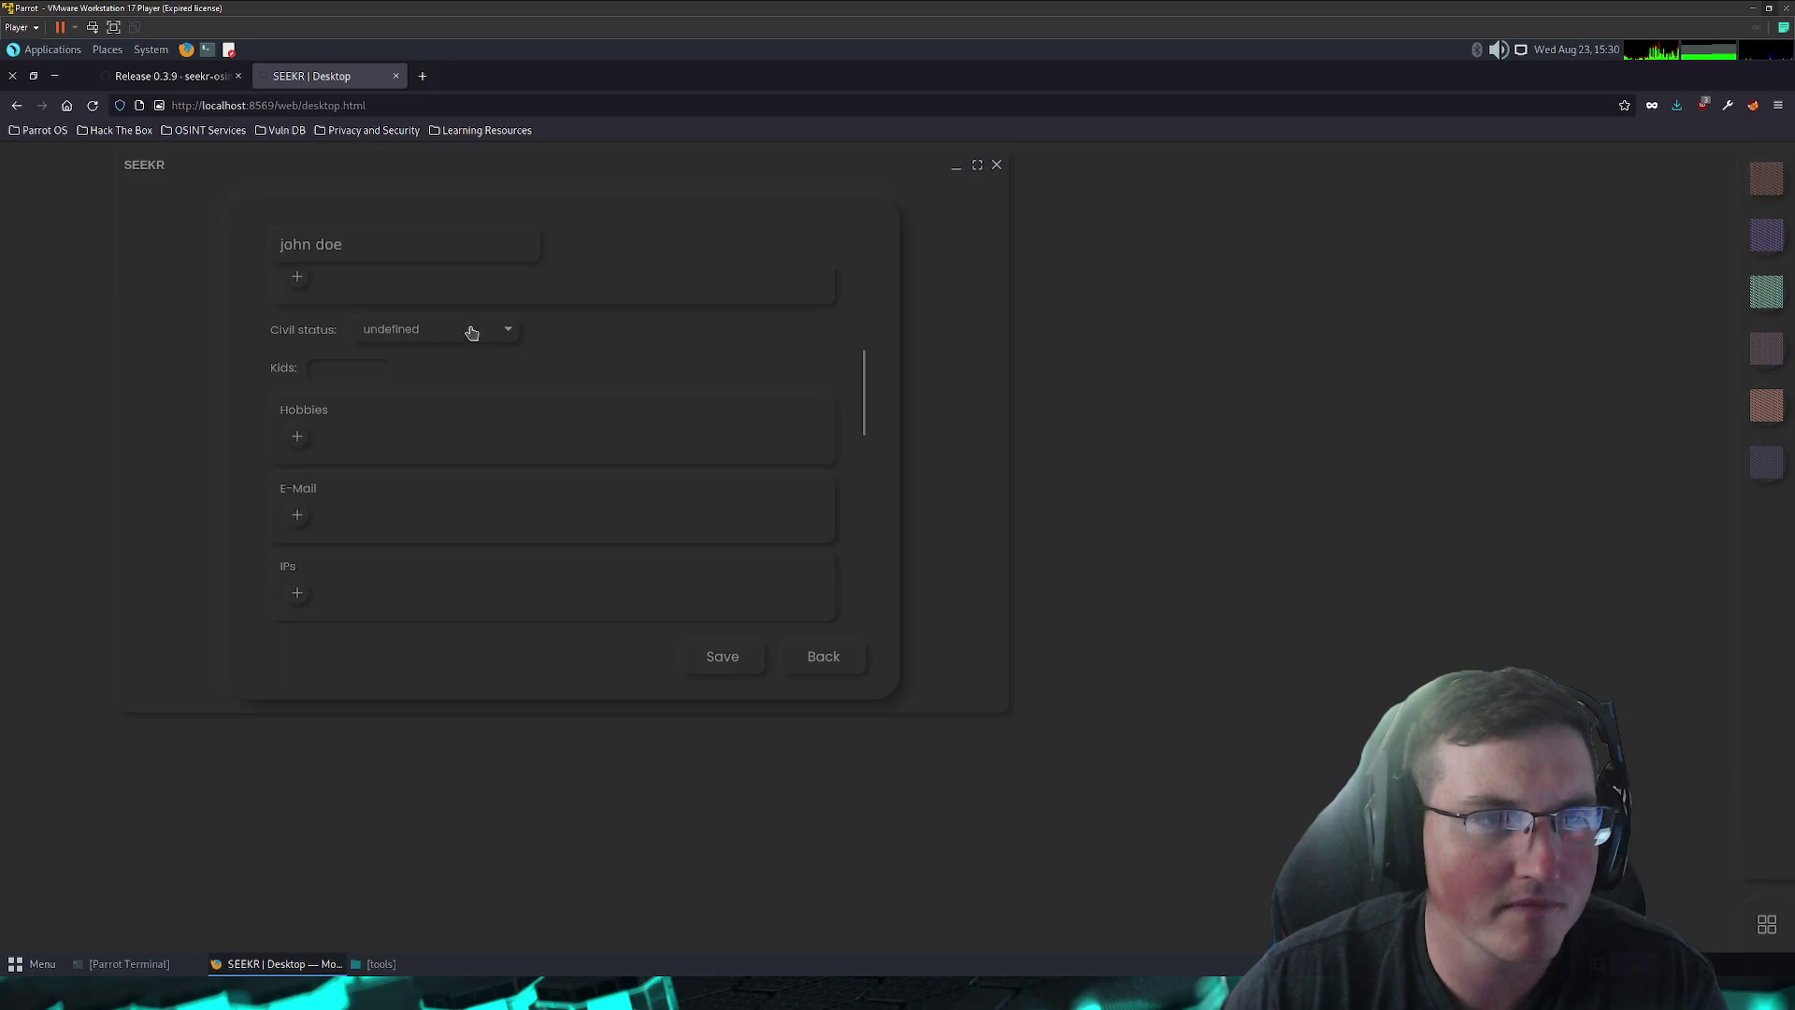
left_click(470, 331)
left_click(391, 368)
left_click(337, 378)
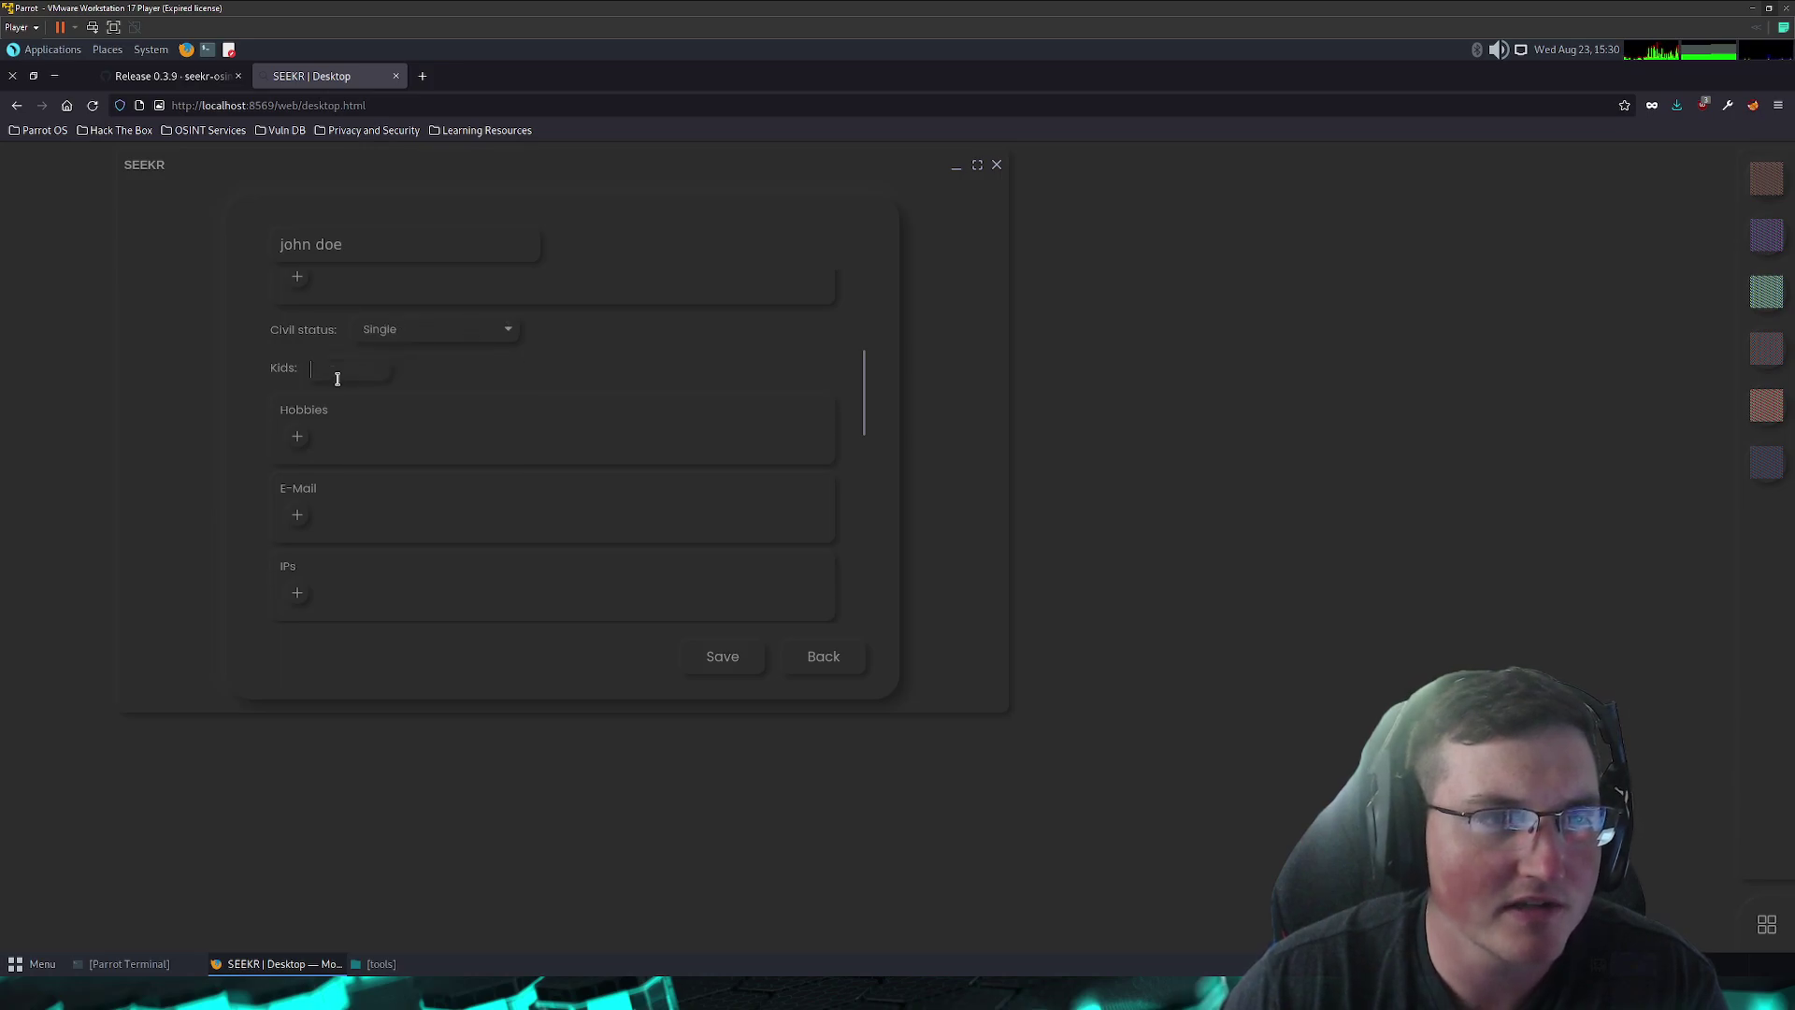
type("3")
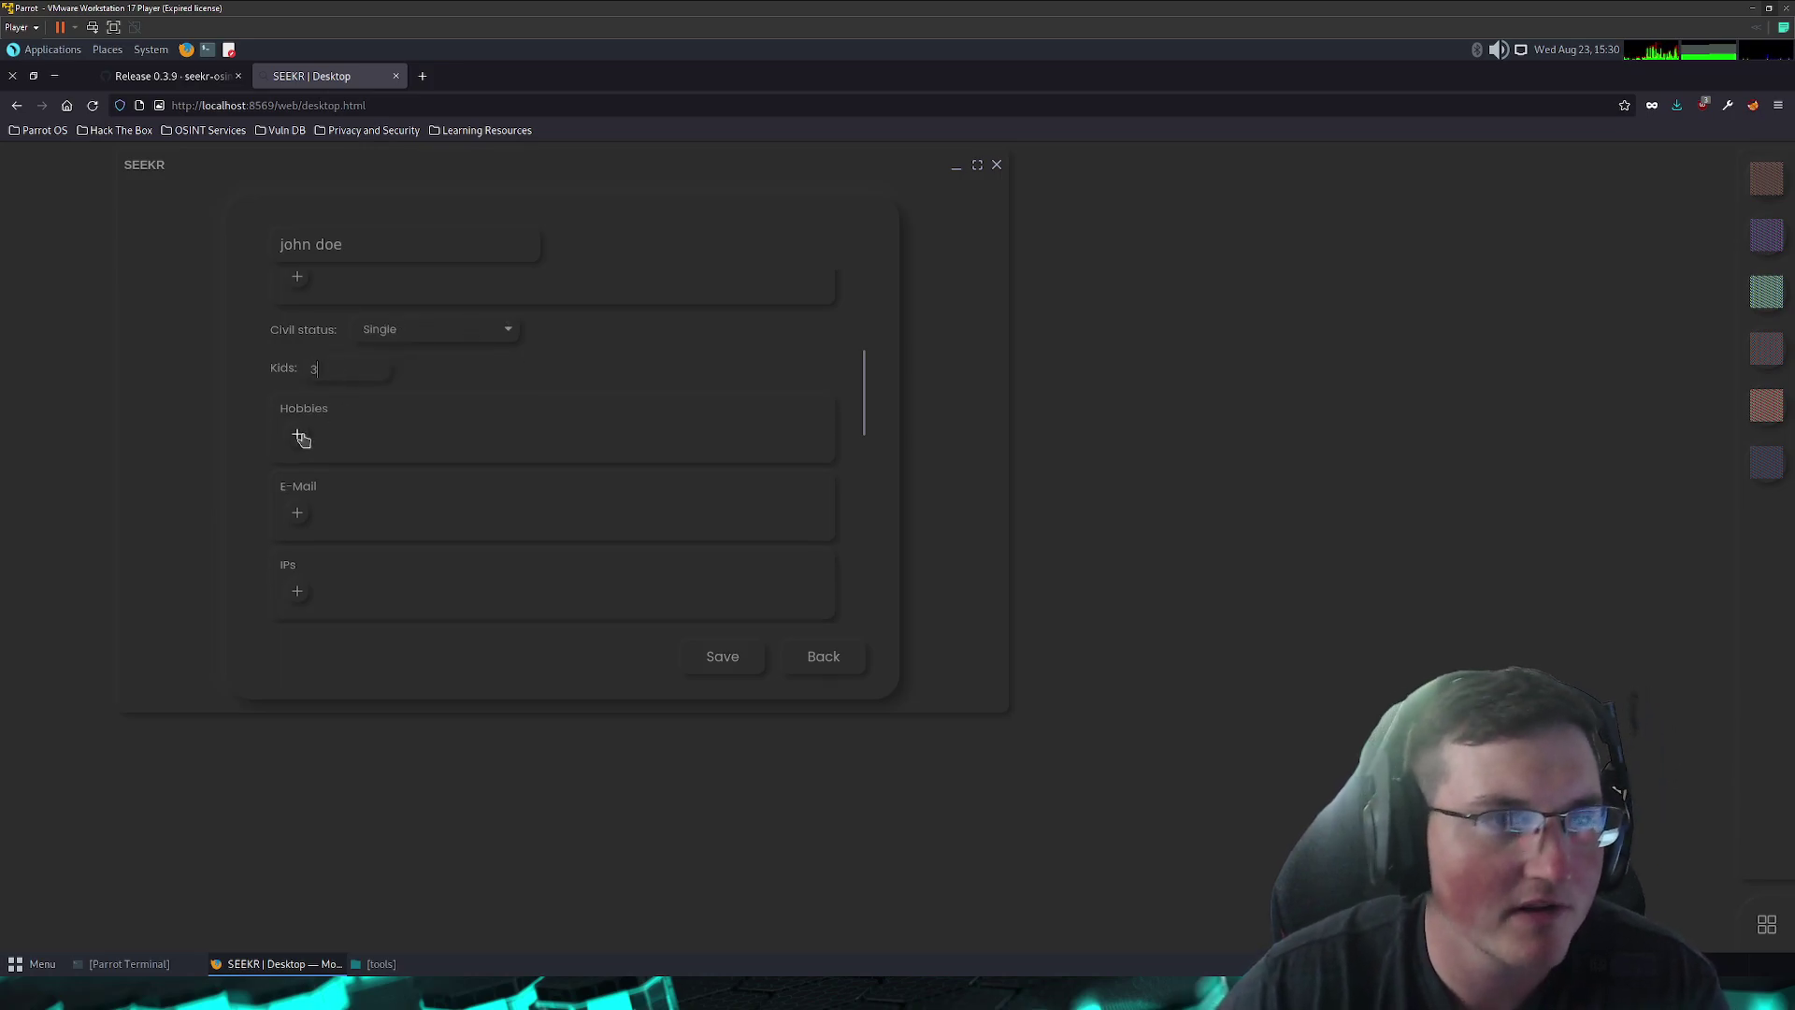
- Add two hobbies: sports and IT
left_click(297, 437)
left_click(370, 446)
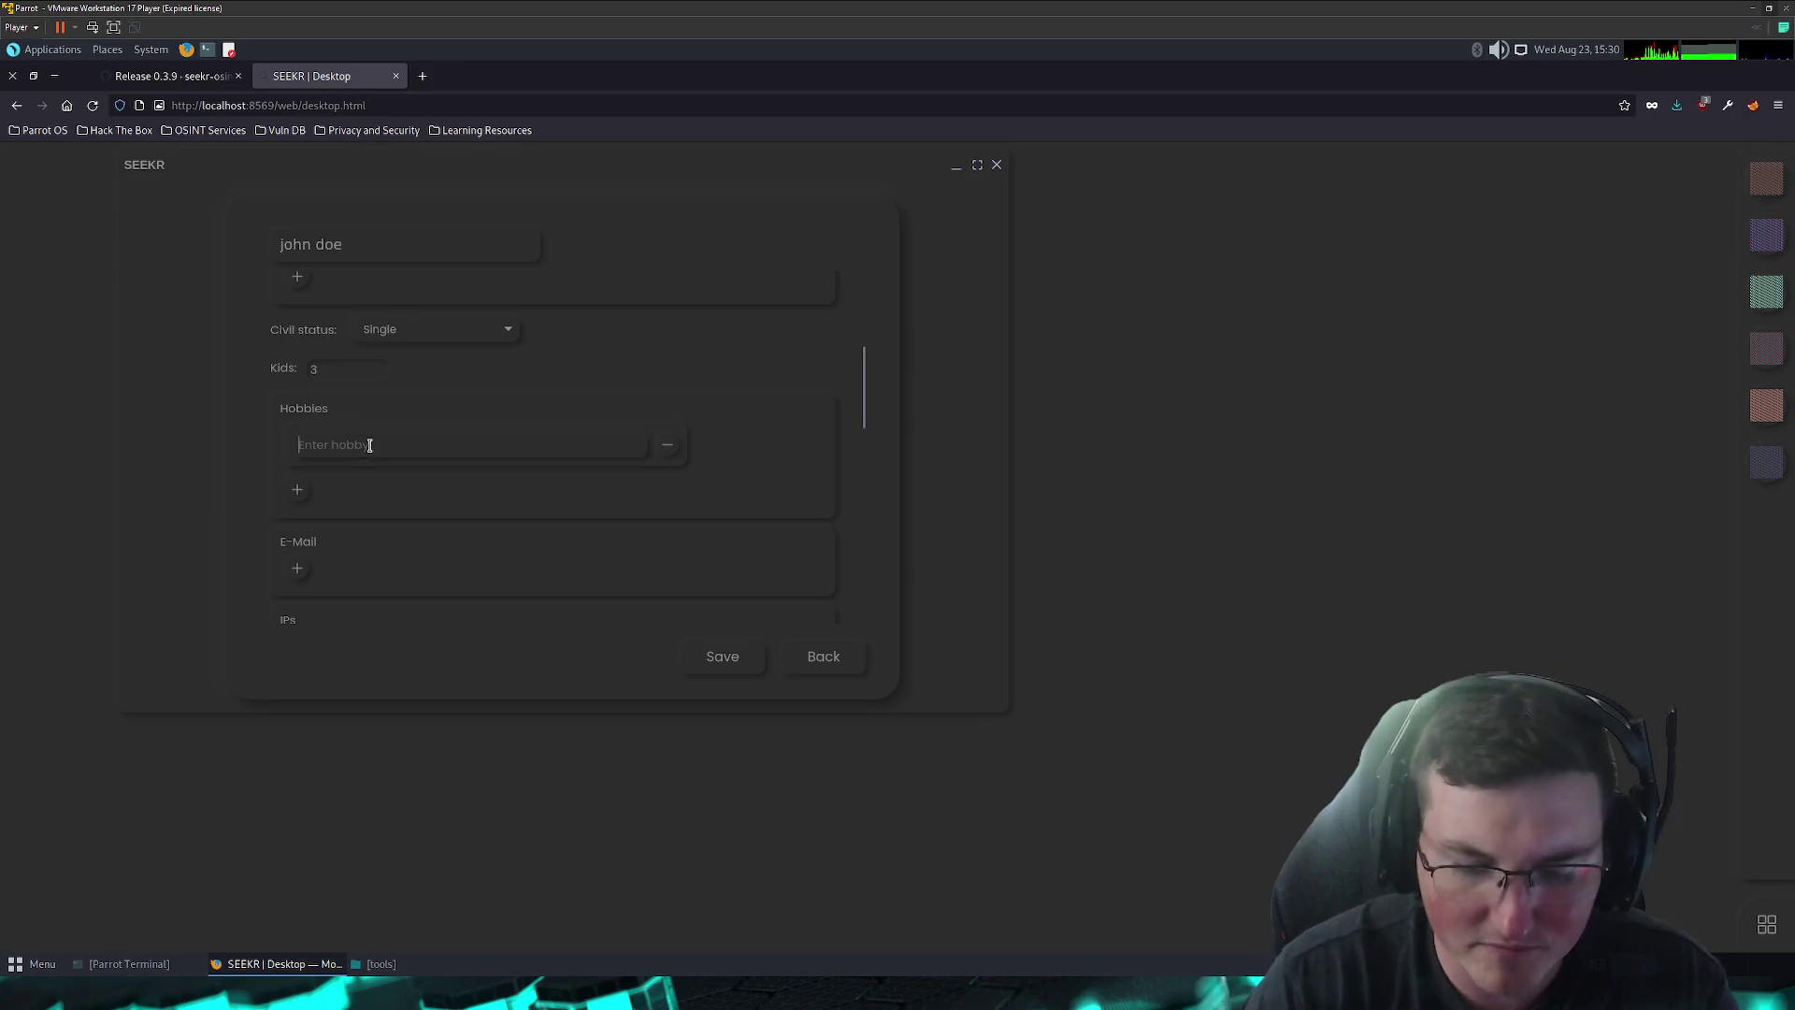
type("sports")
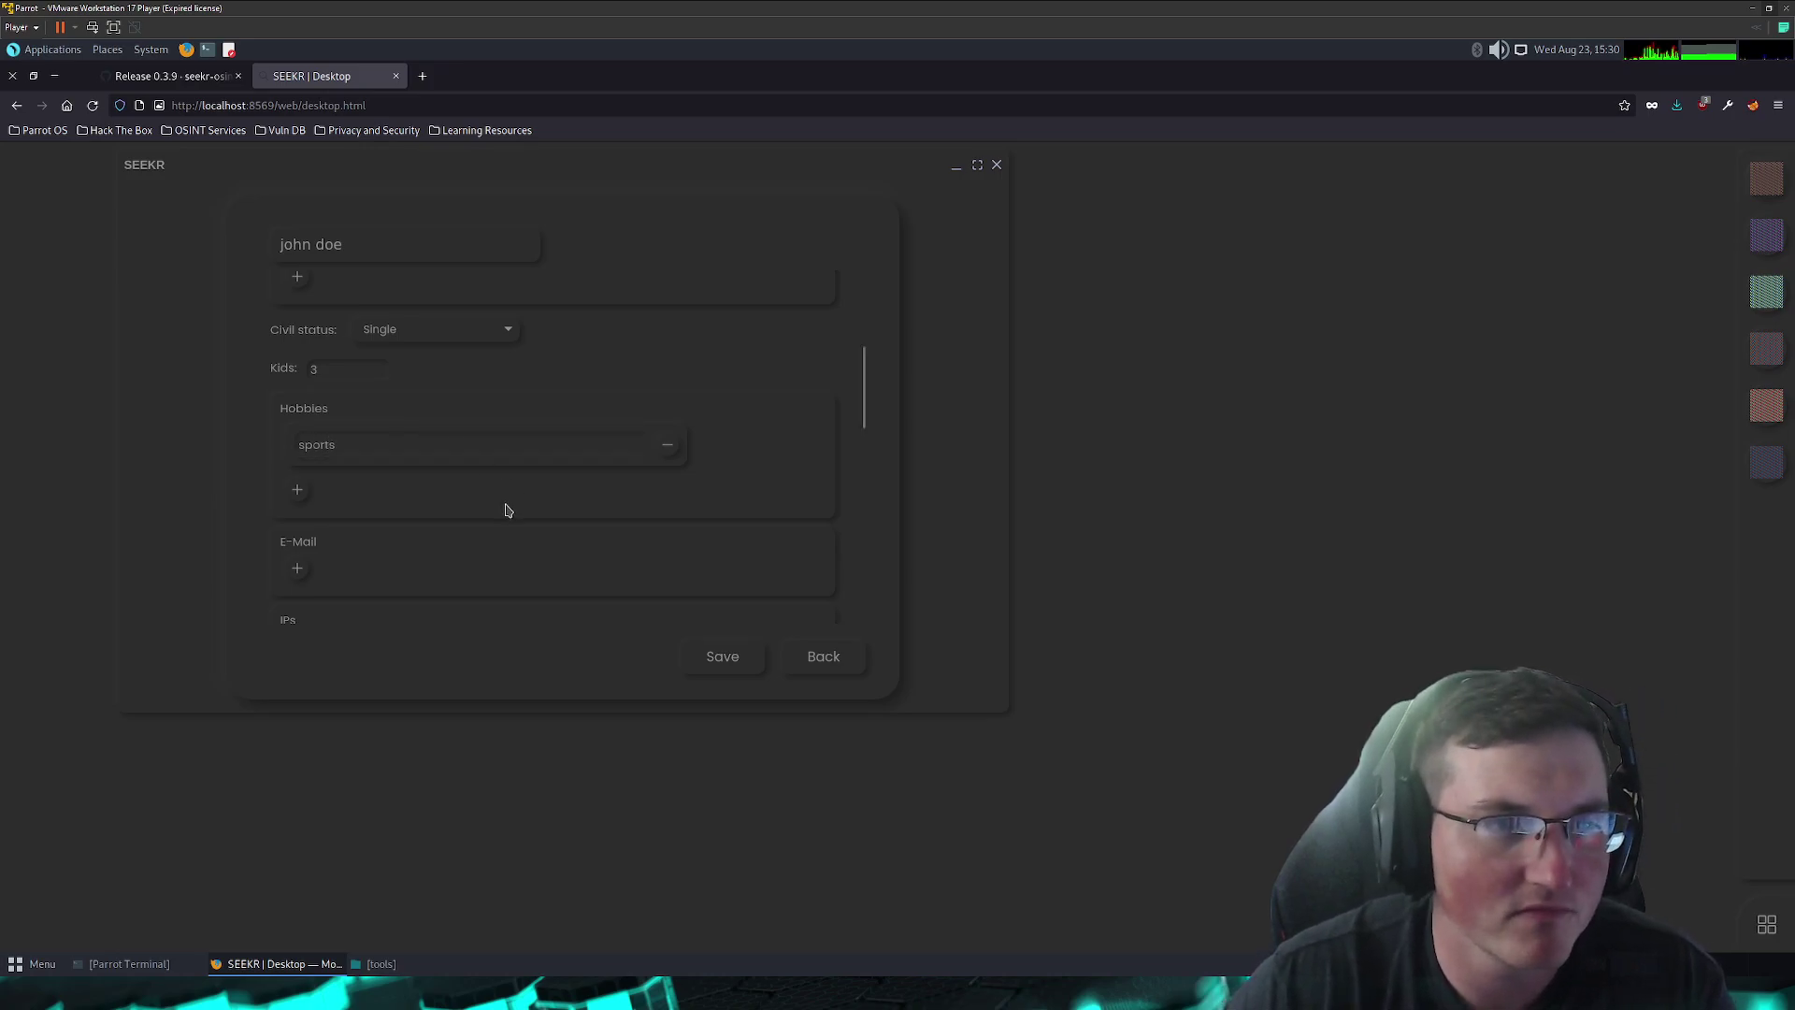
left_click(297, 492)
left_click(351, 495)
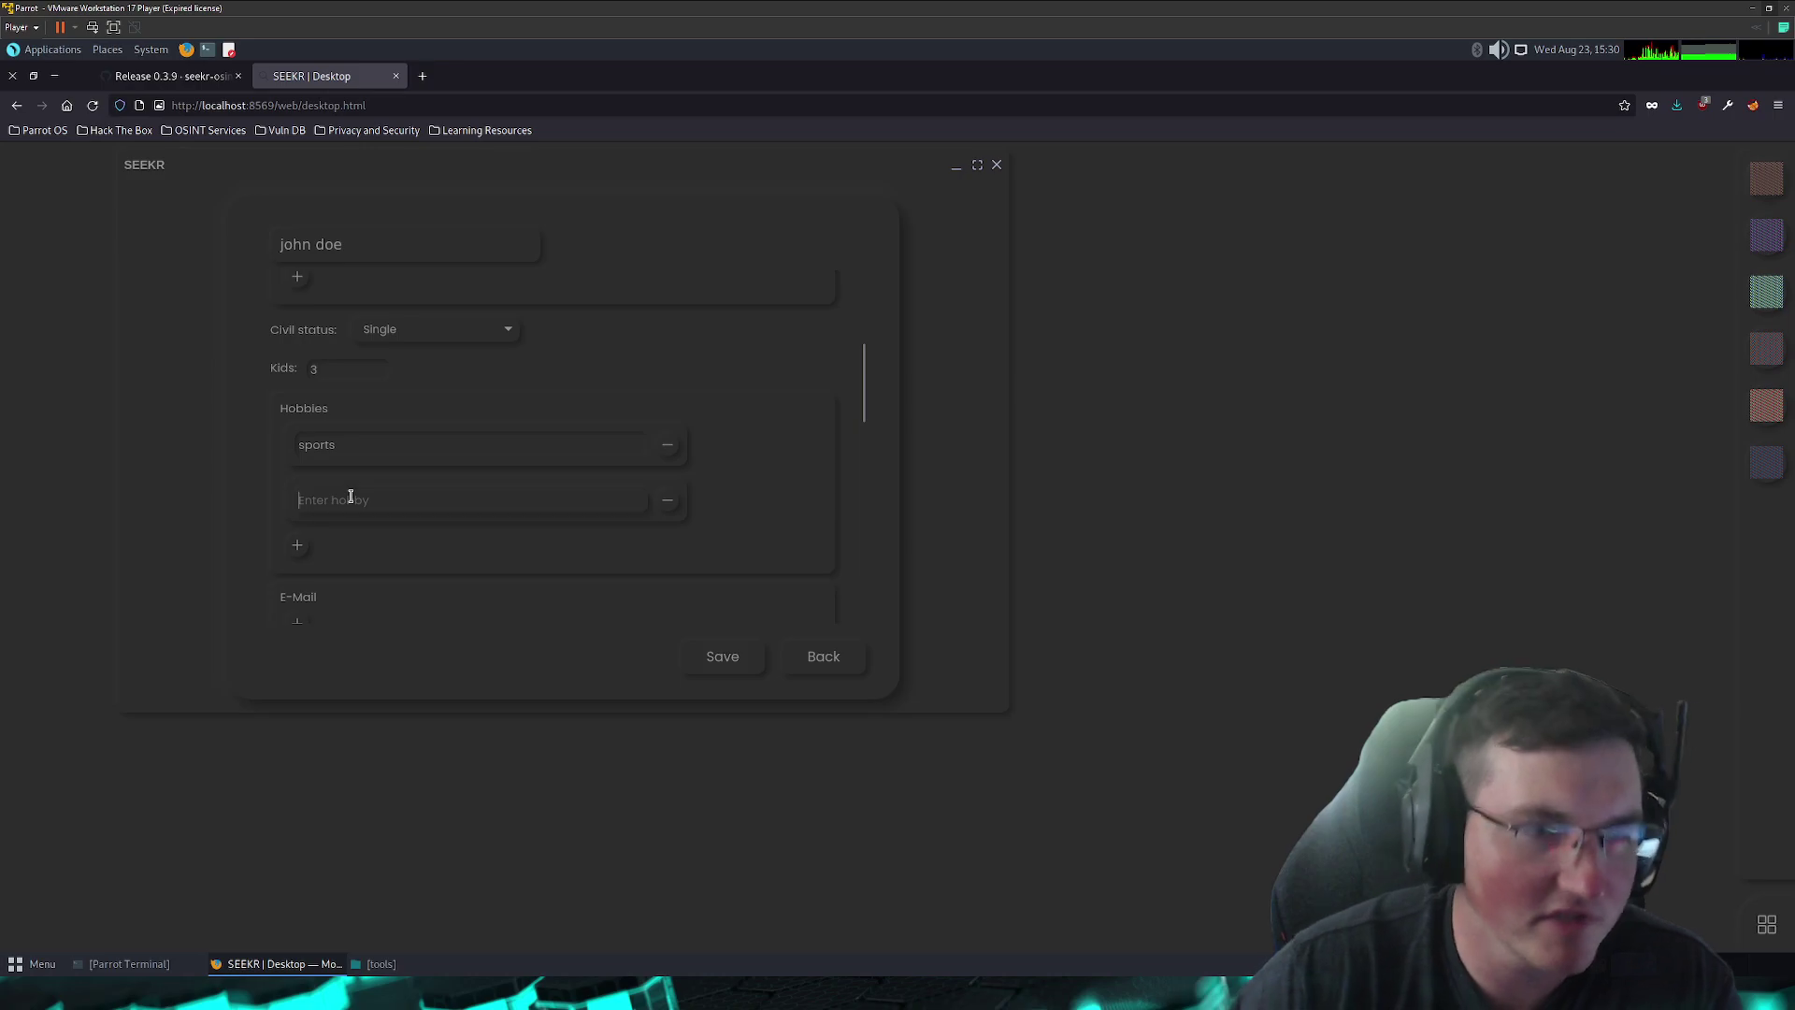
type("IT")
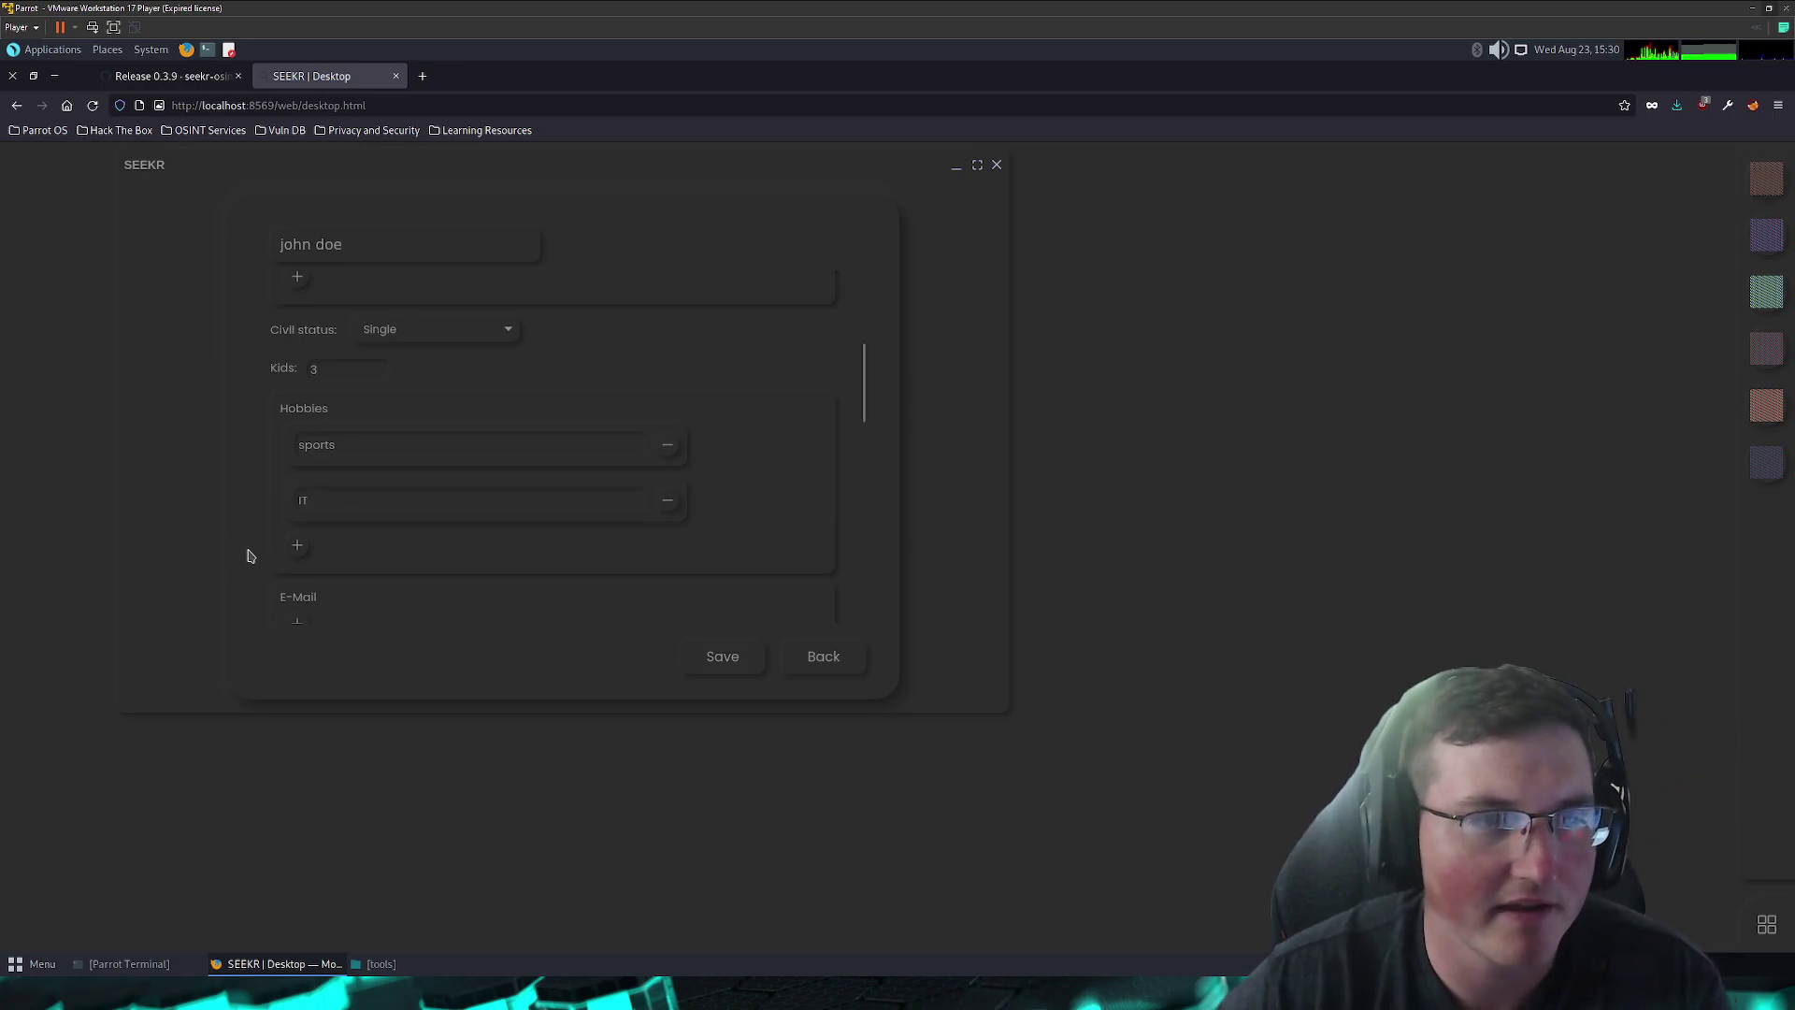
left_click(297, 622)
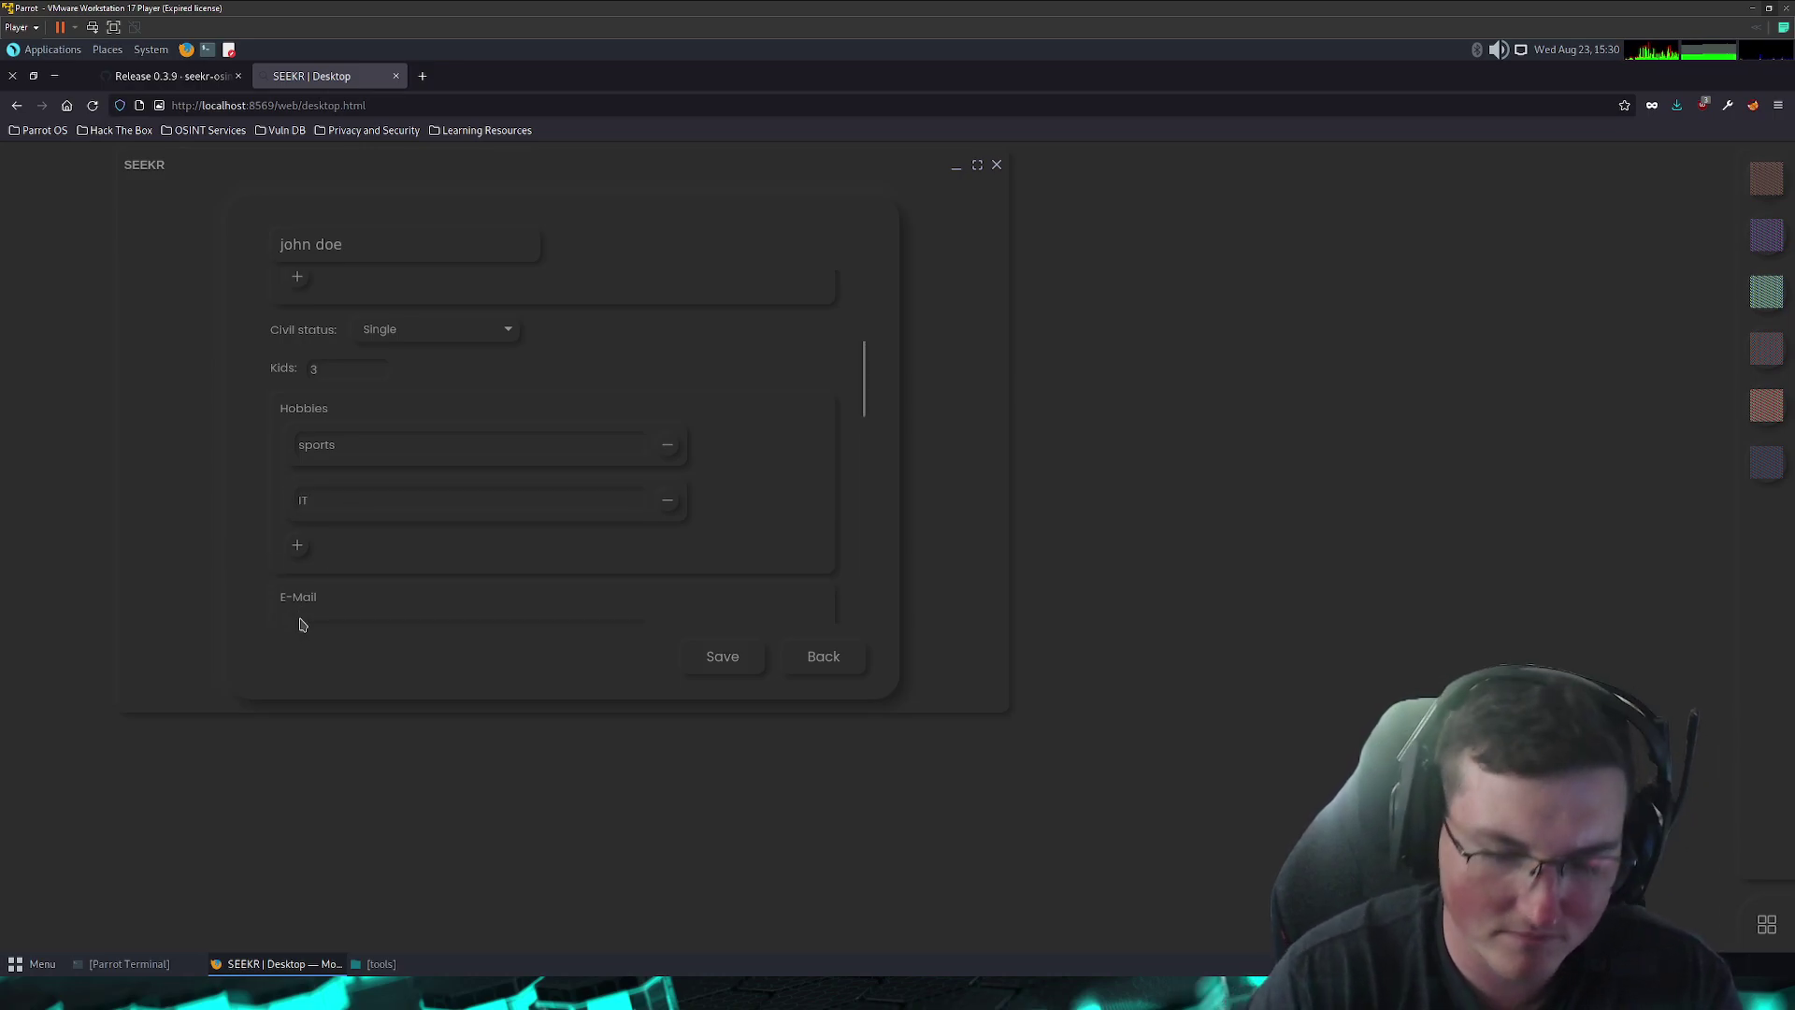
scroll(405, 593, "down", 3)
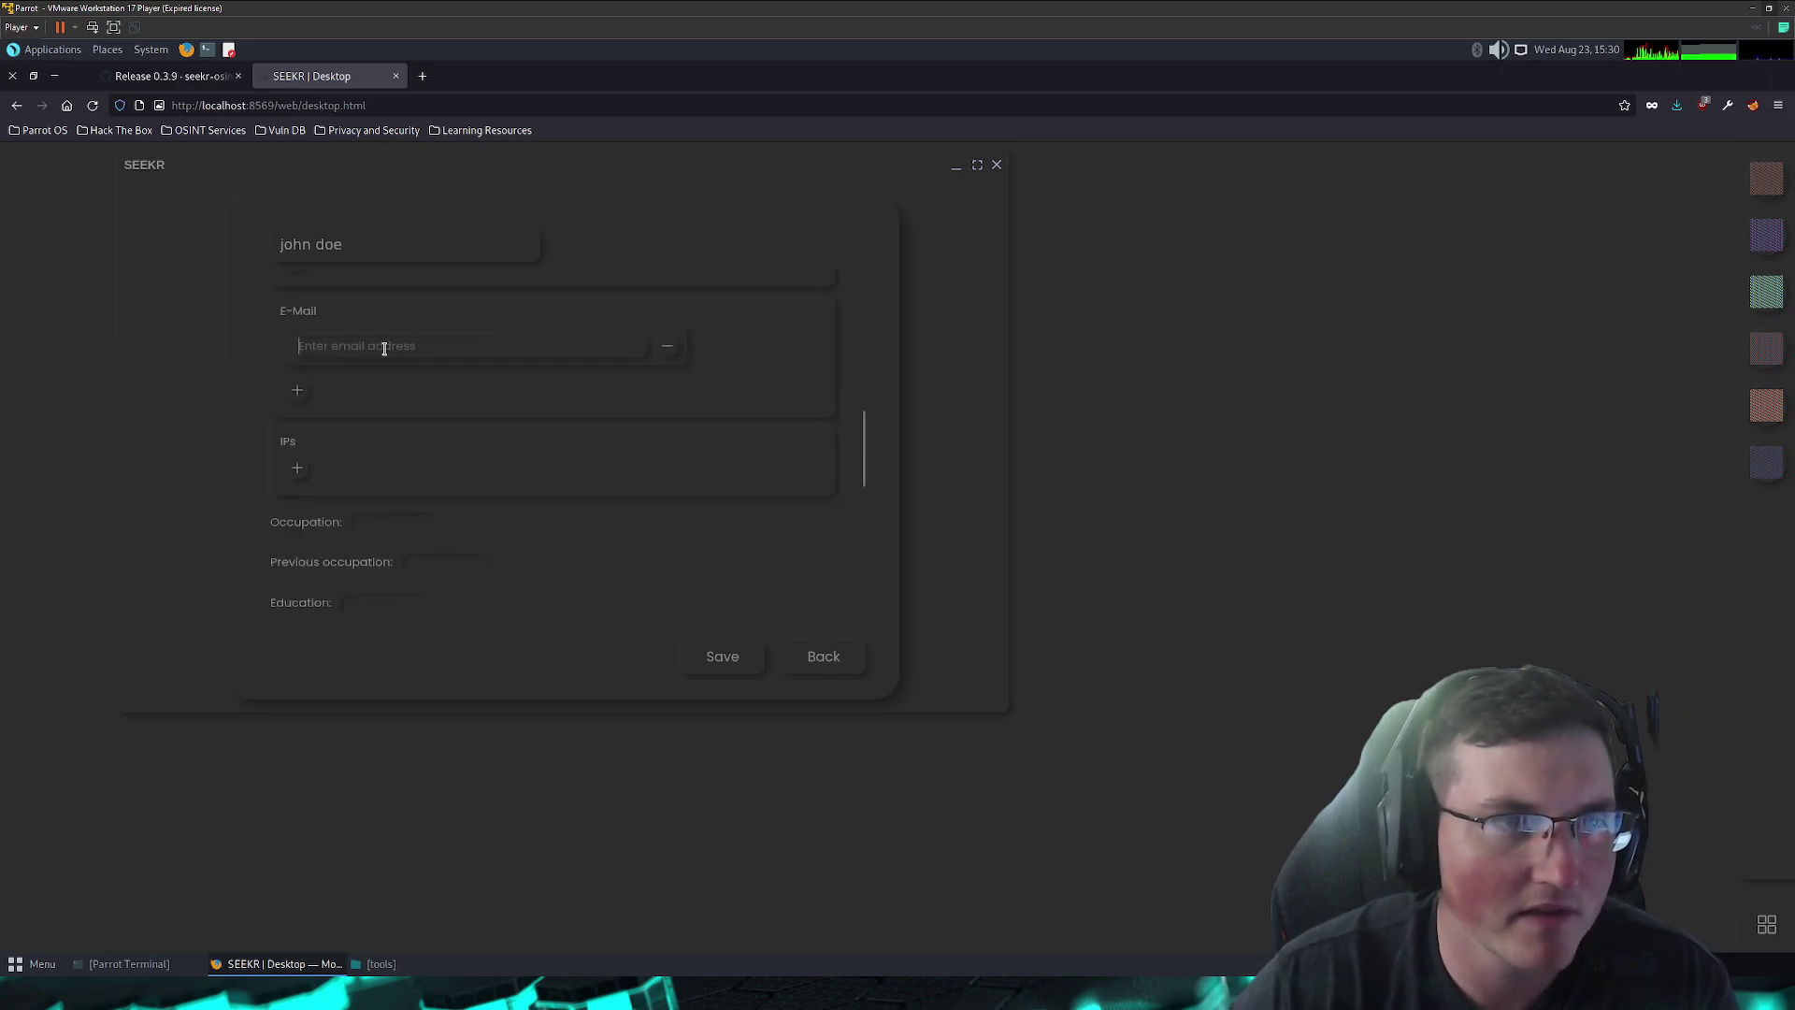
left_click(383, 348)
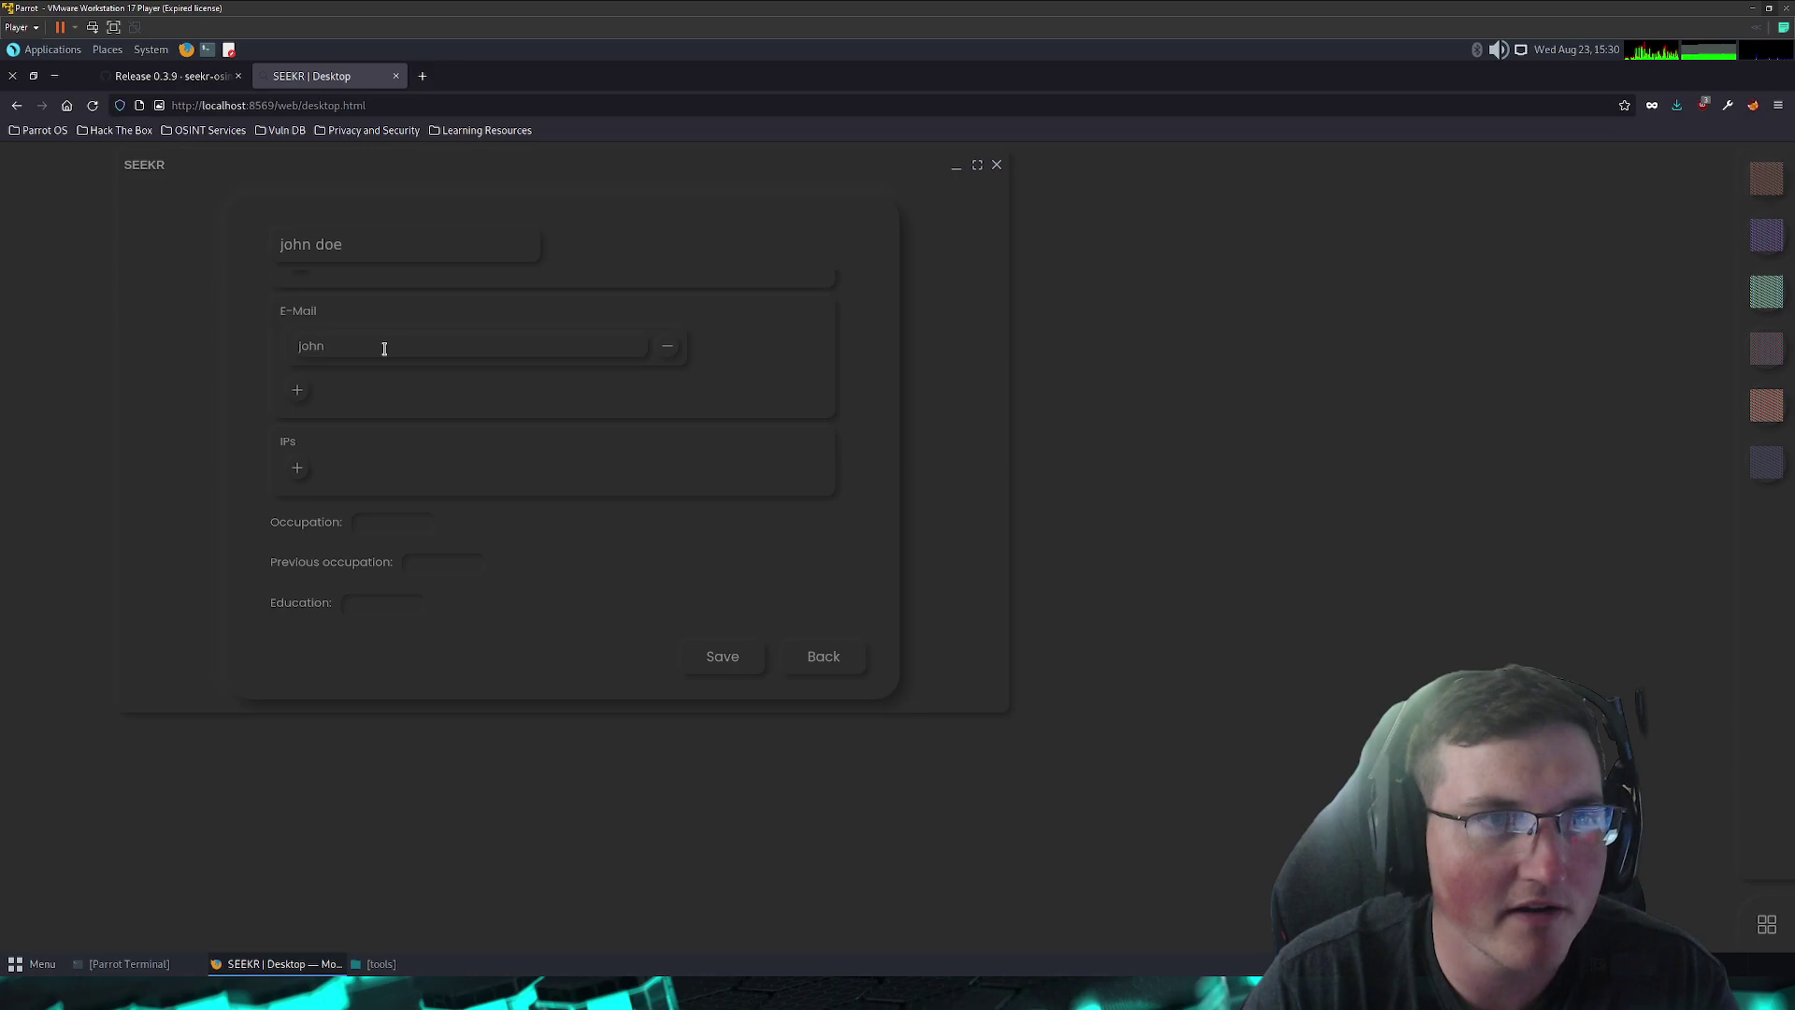
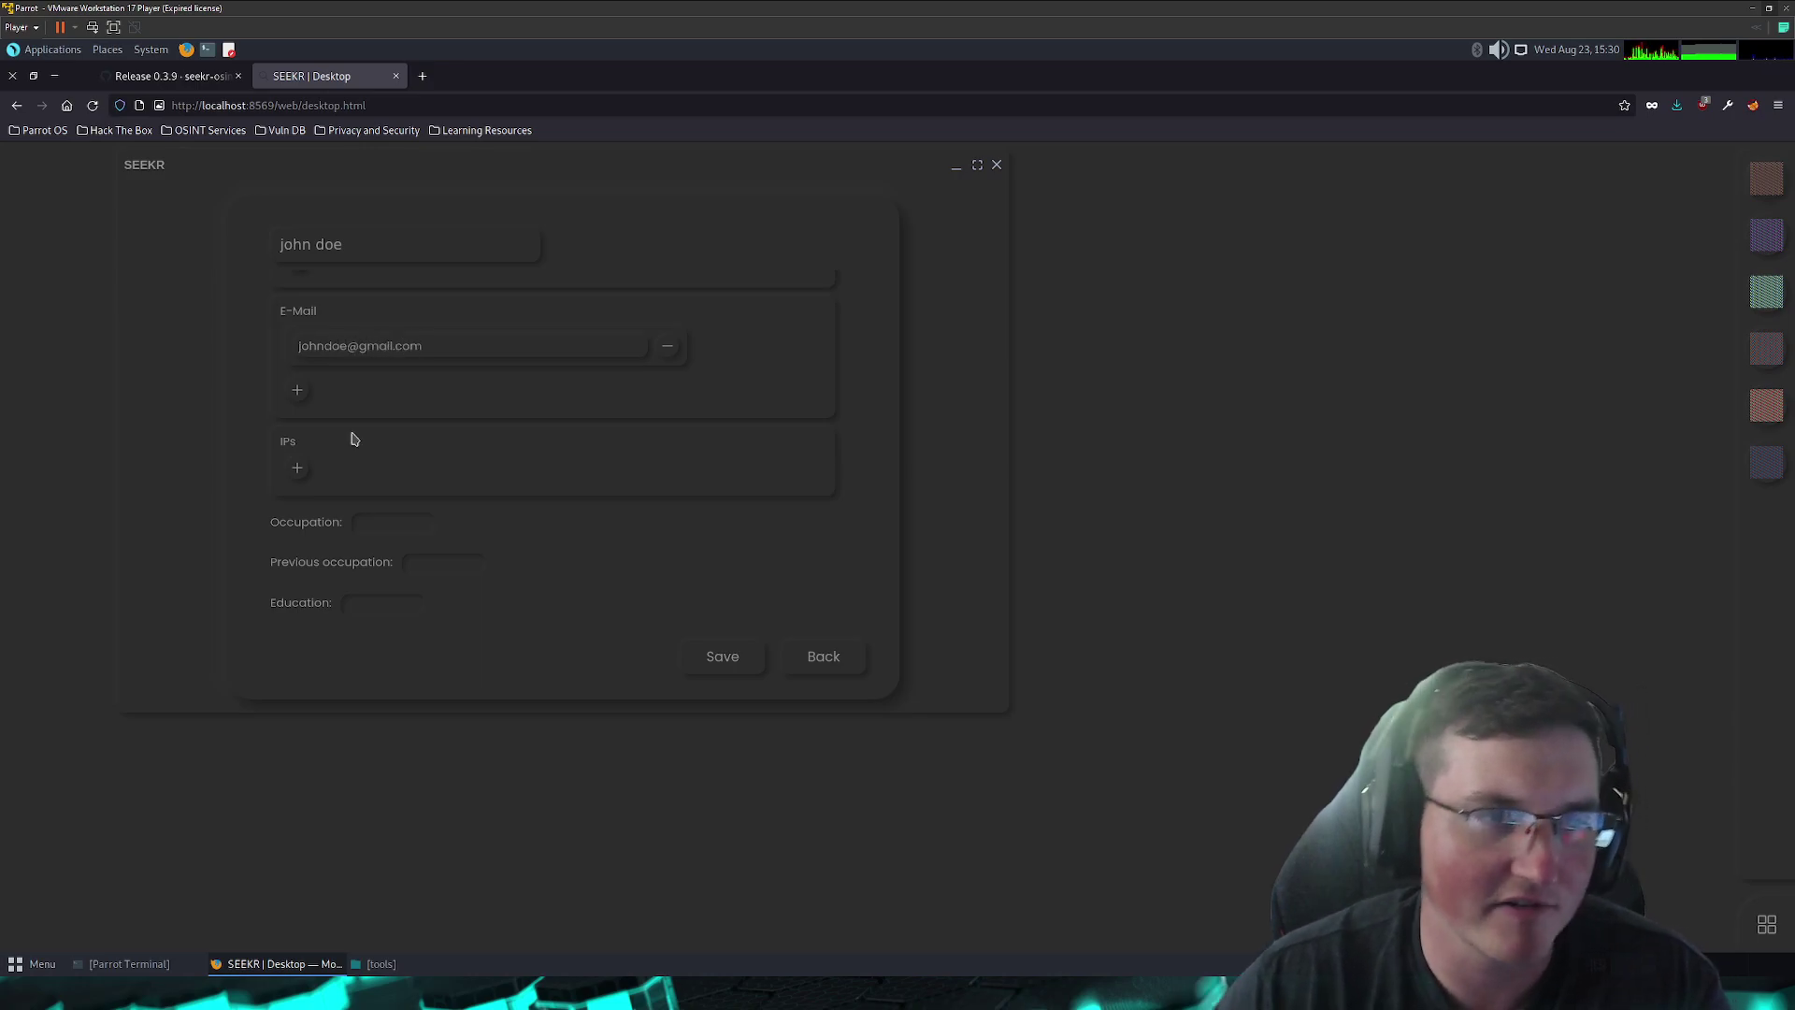
left_click(297, 467)
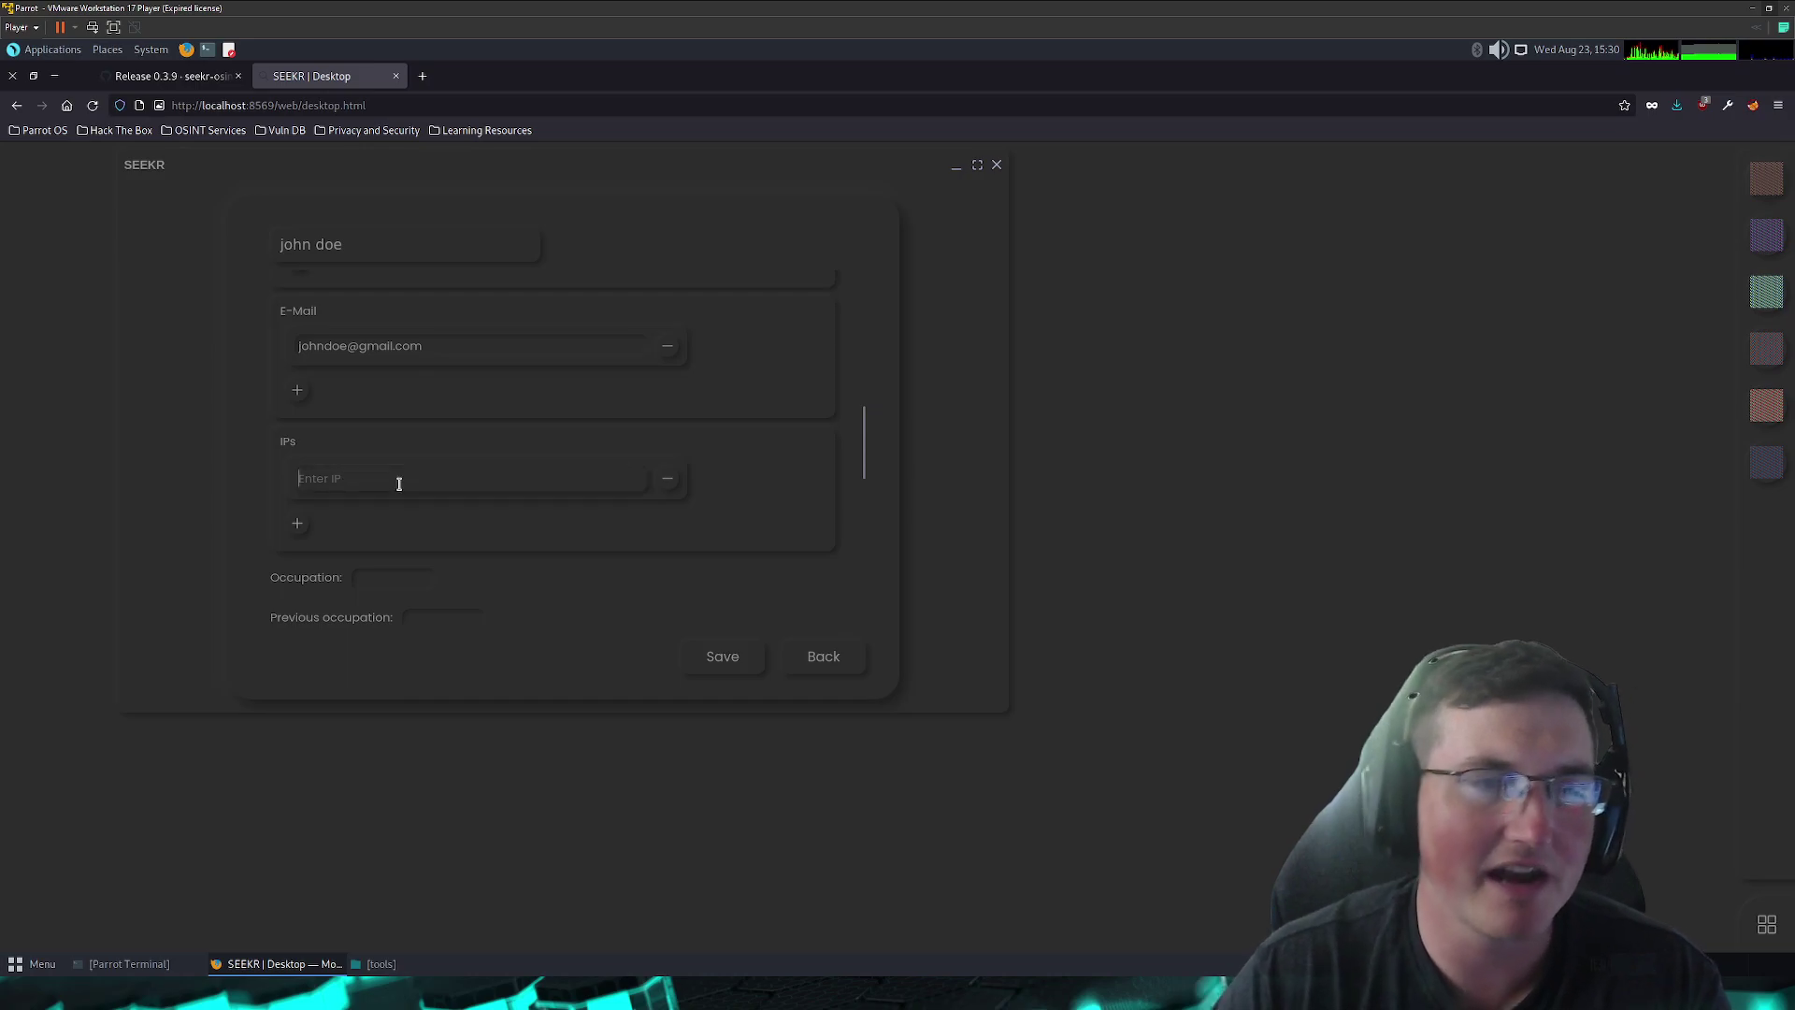
type("123")
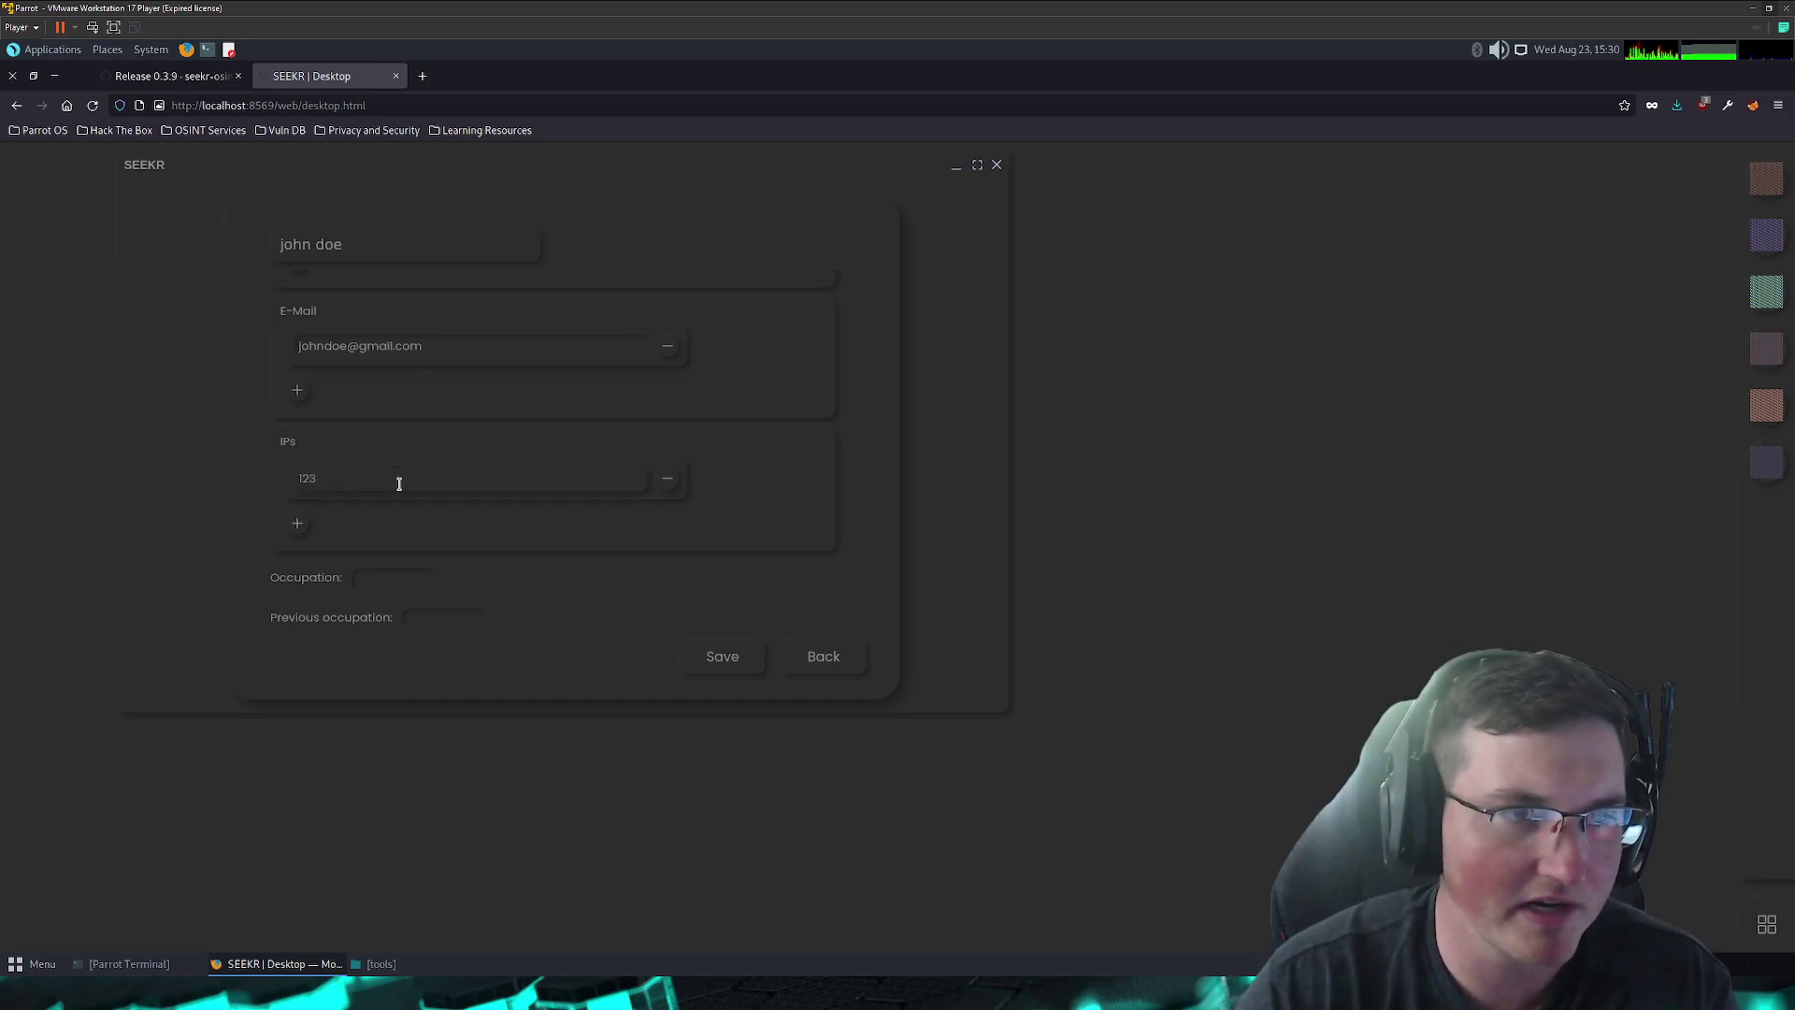
type("-123-123-123")
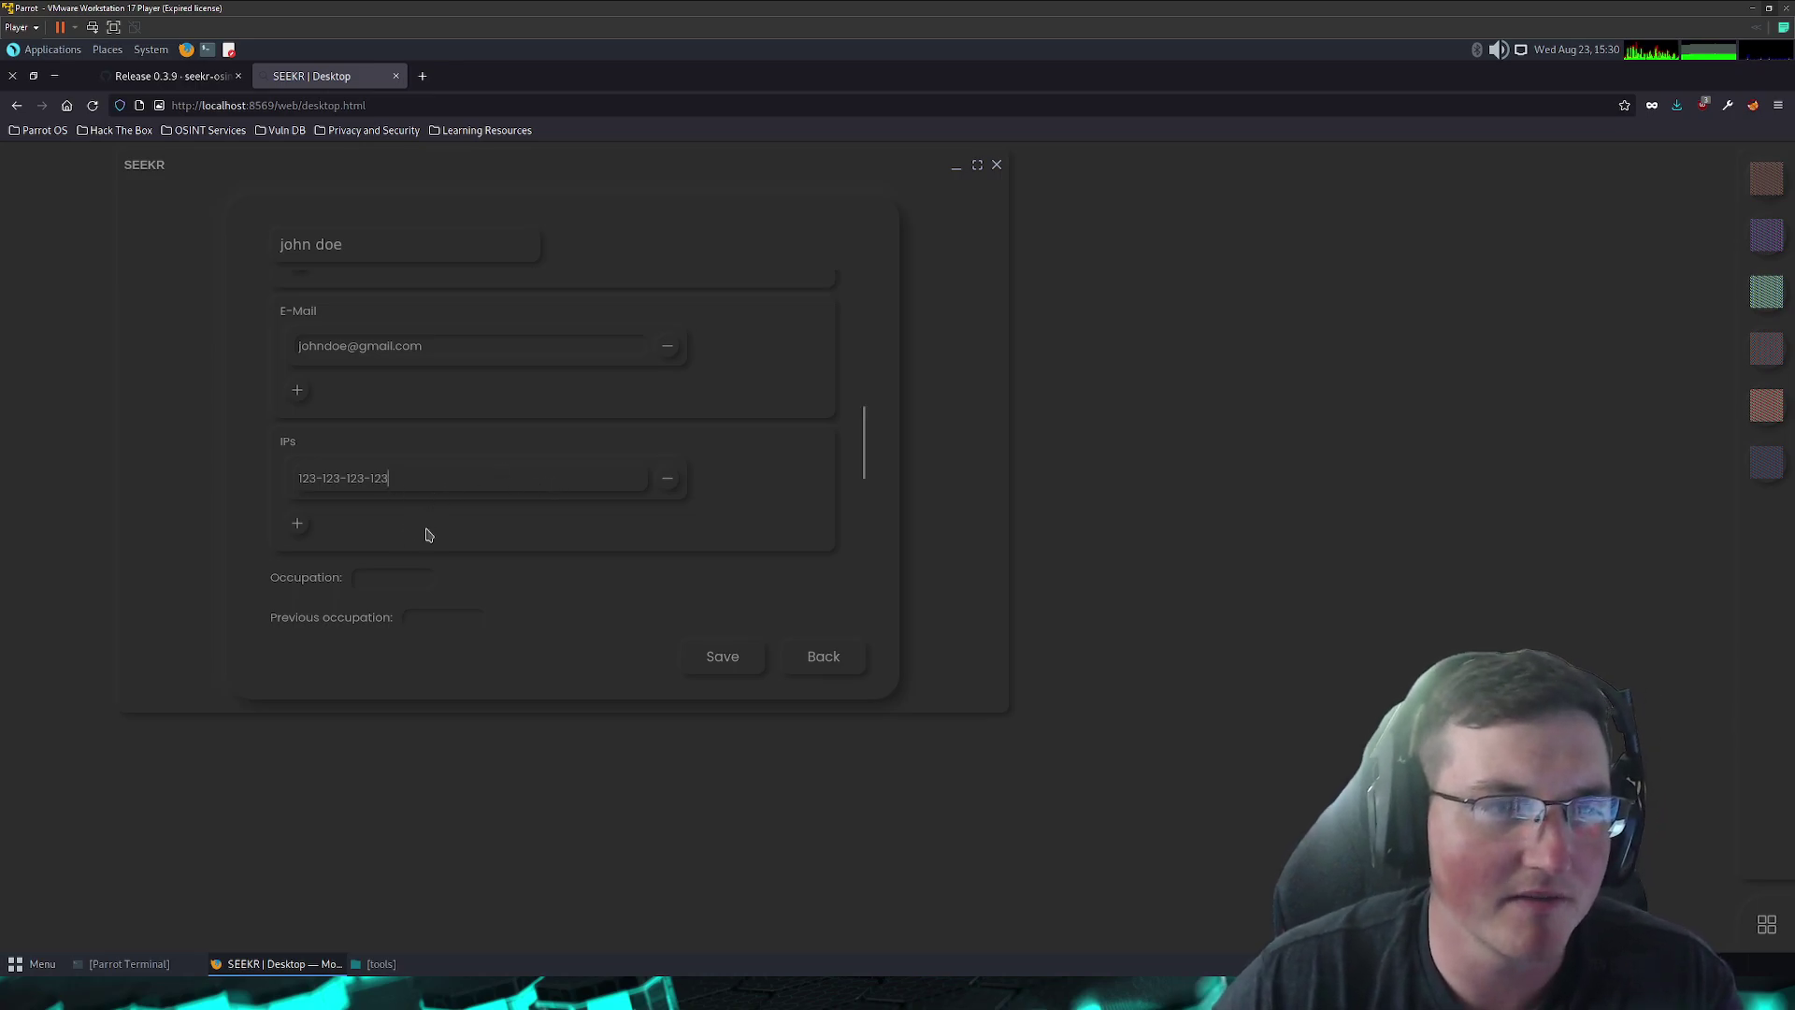
- Write 'This is a fictious character' in the Notes field
scroll(411, 524, "down", 3)
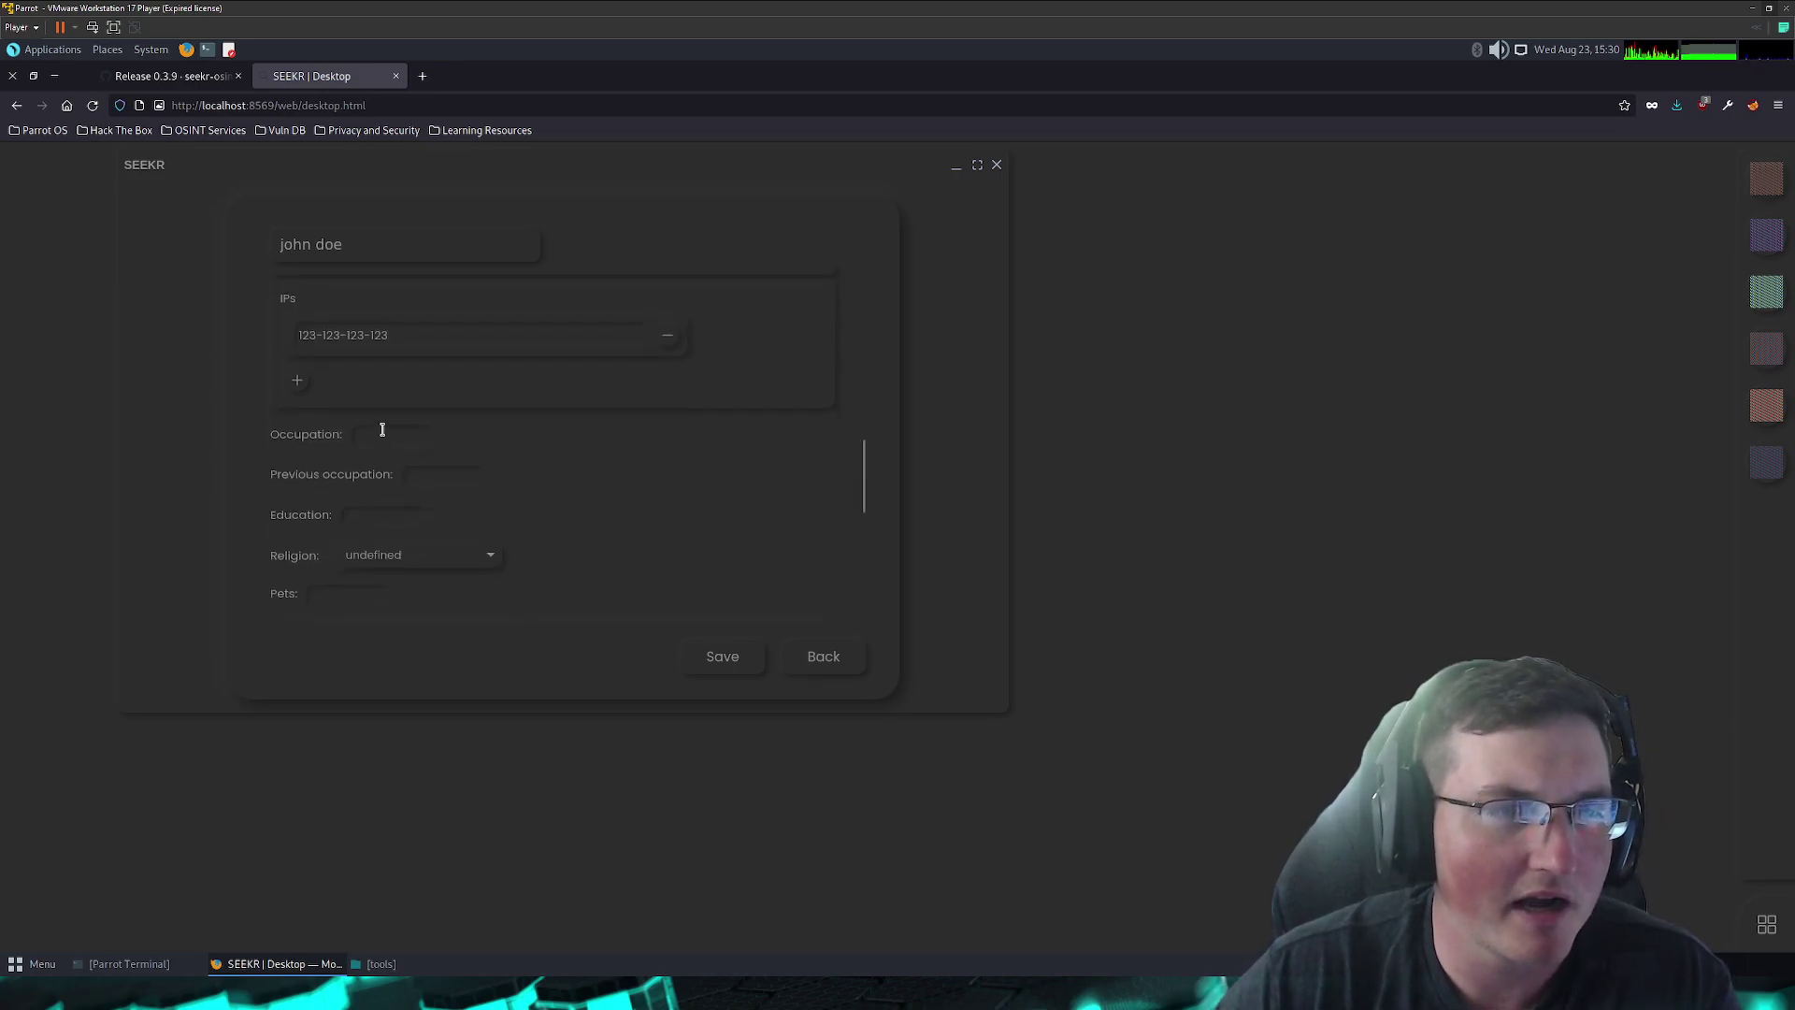
scroll(381, 435, "down", 4)
scroll(337, 454, "down", 5)
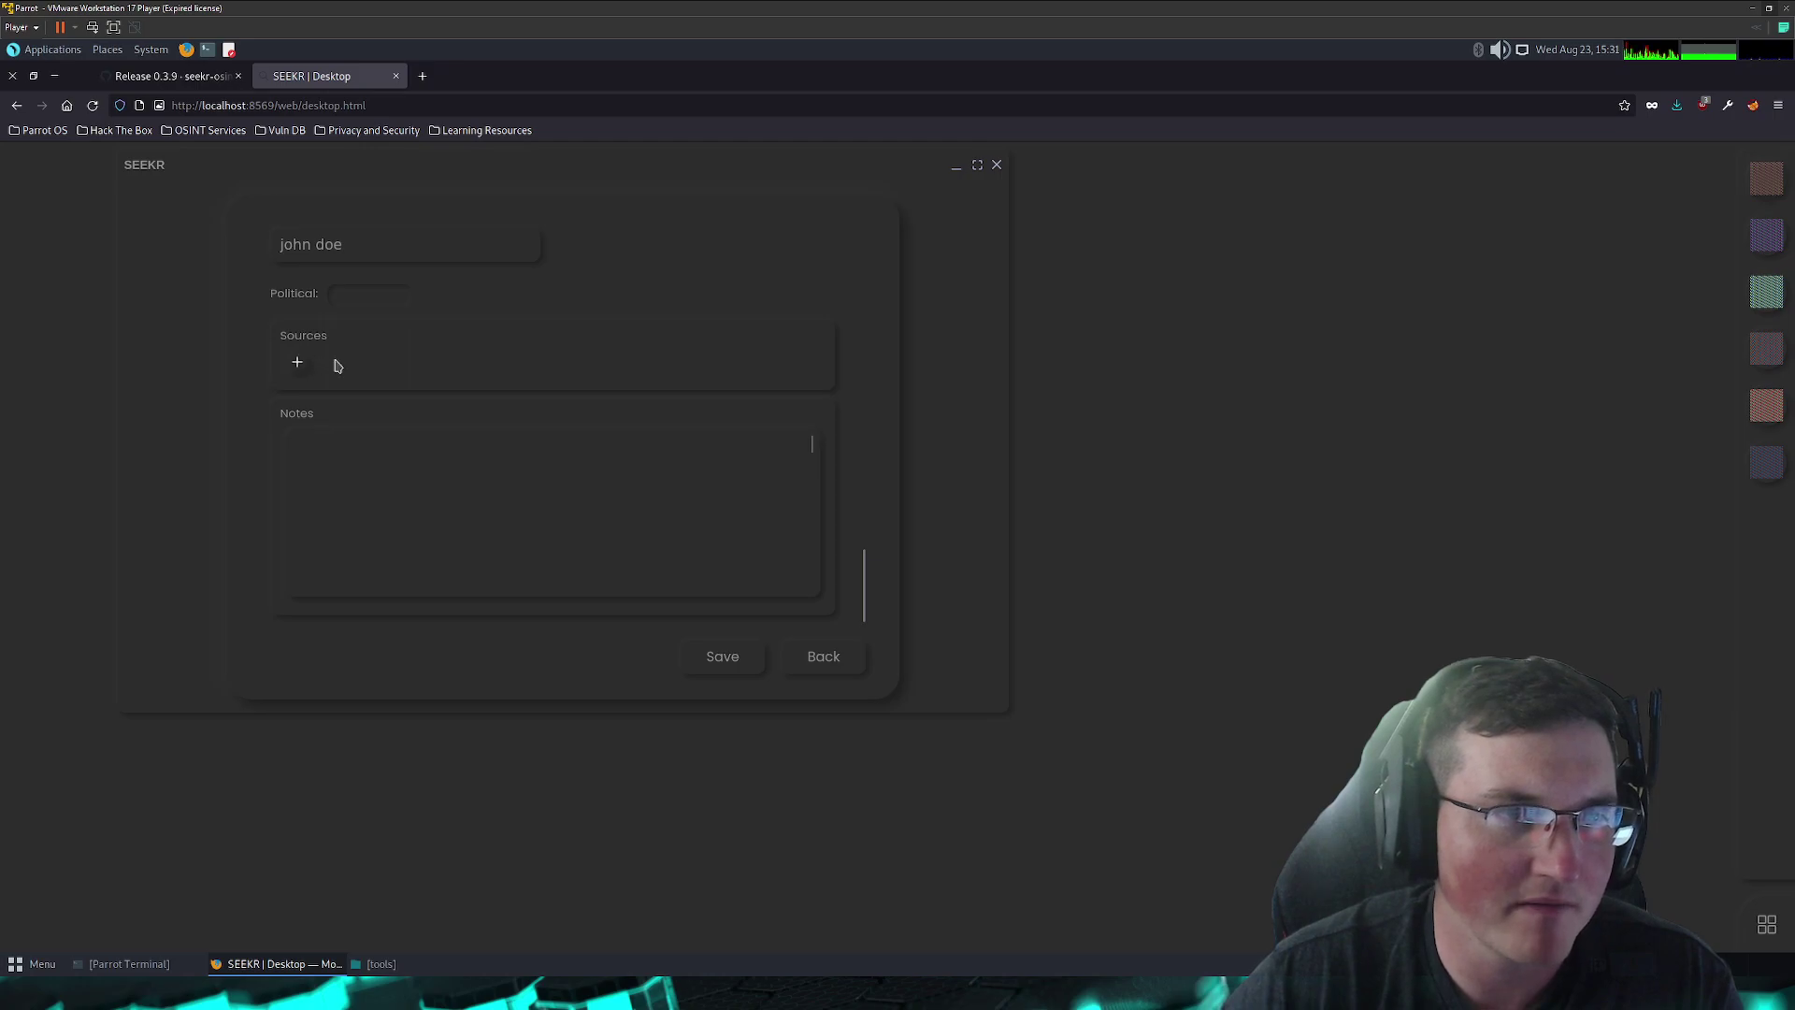
left_click(343, 460)
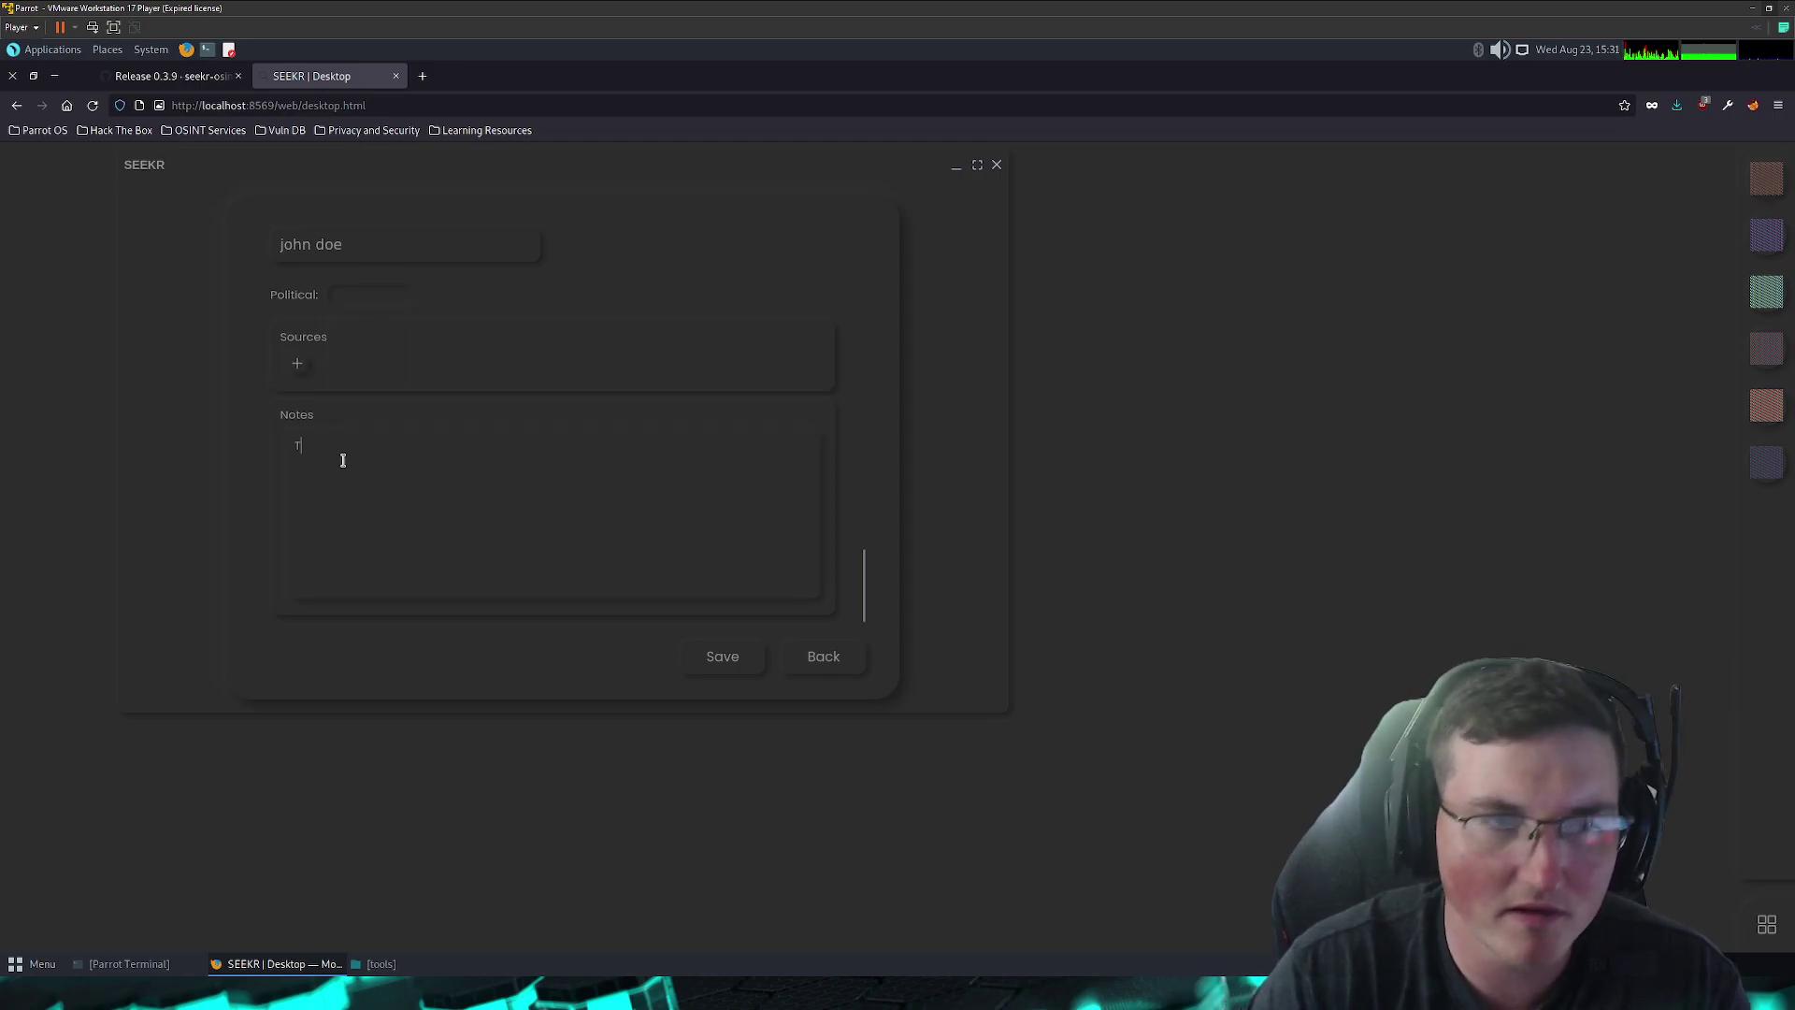
type("This is a ficti")
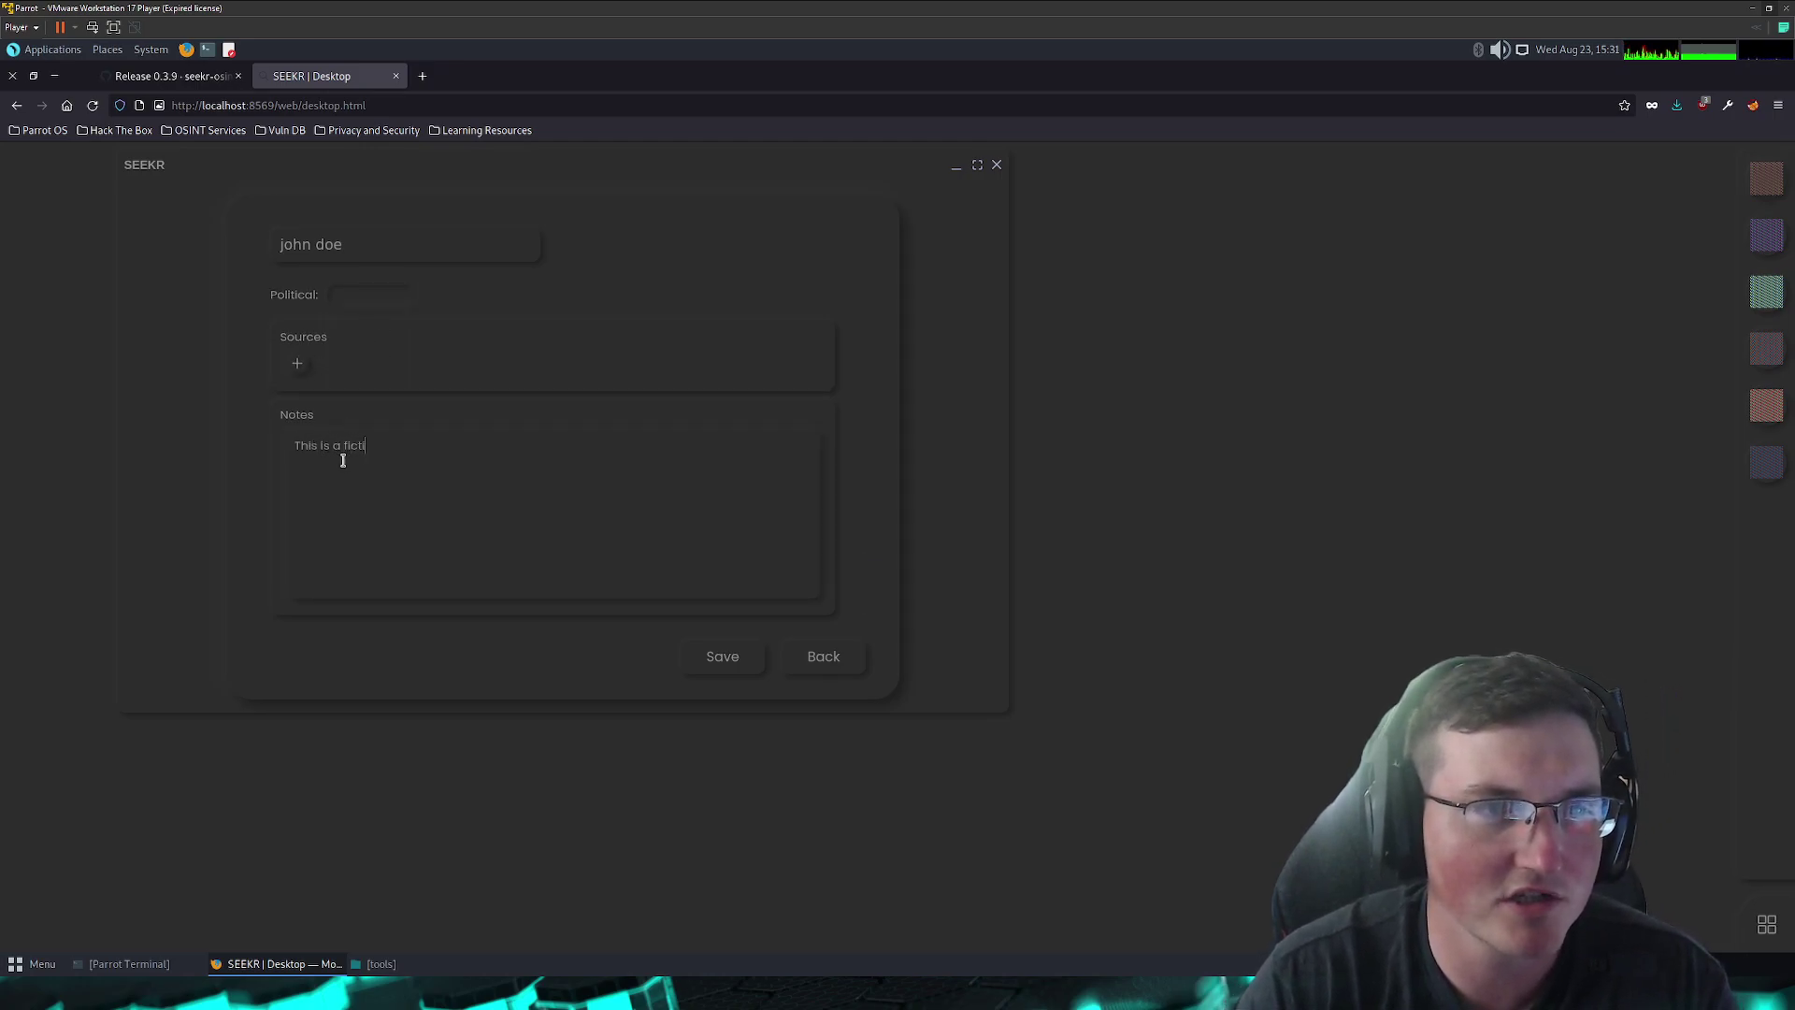
type("ous chara")
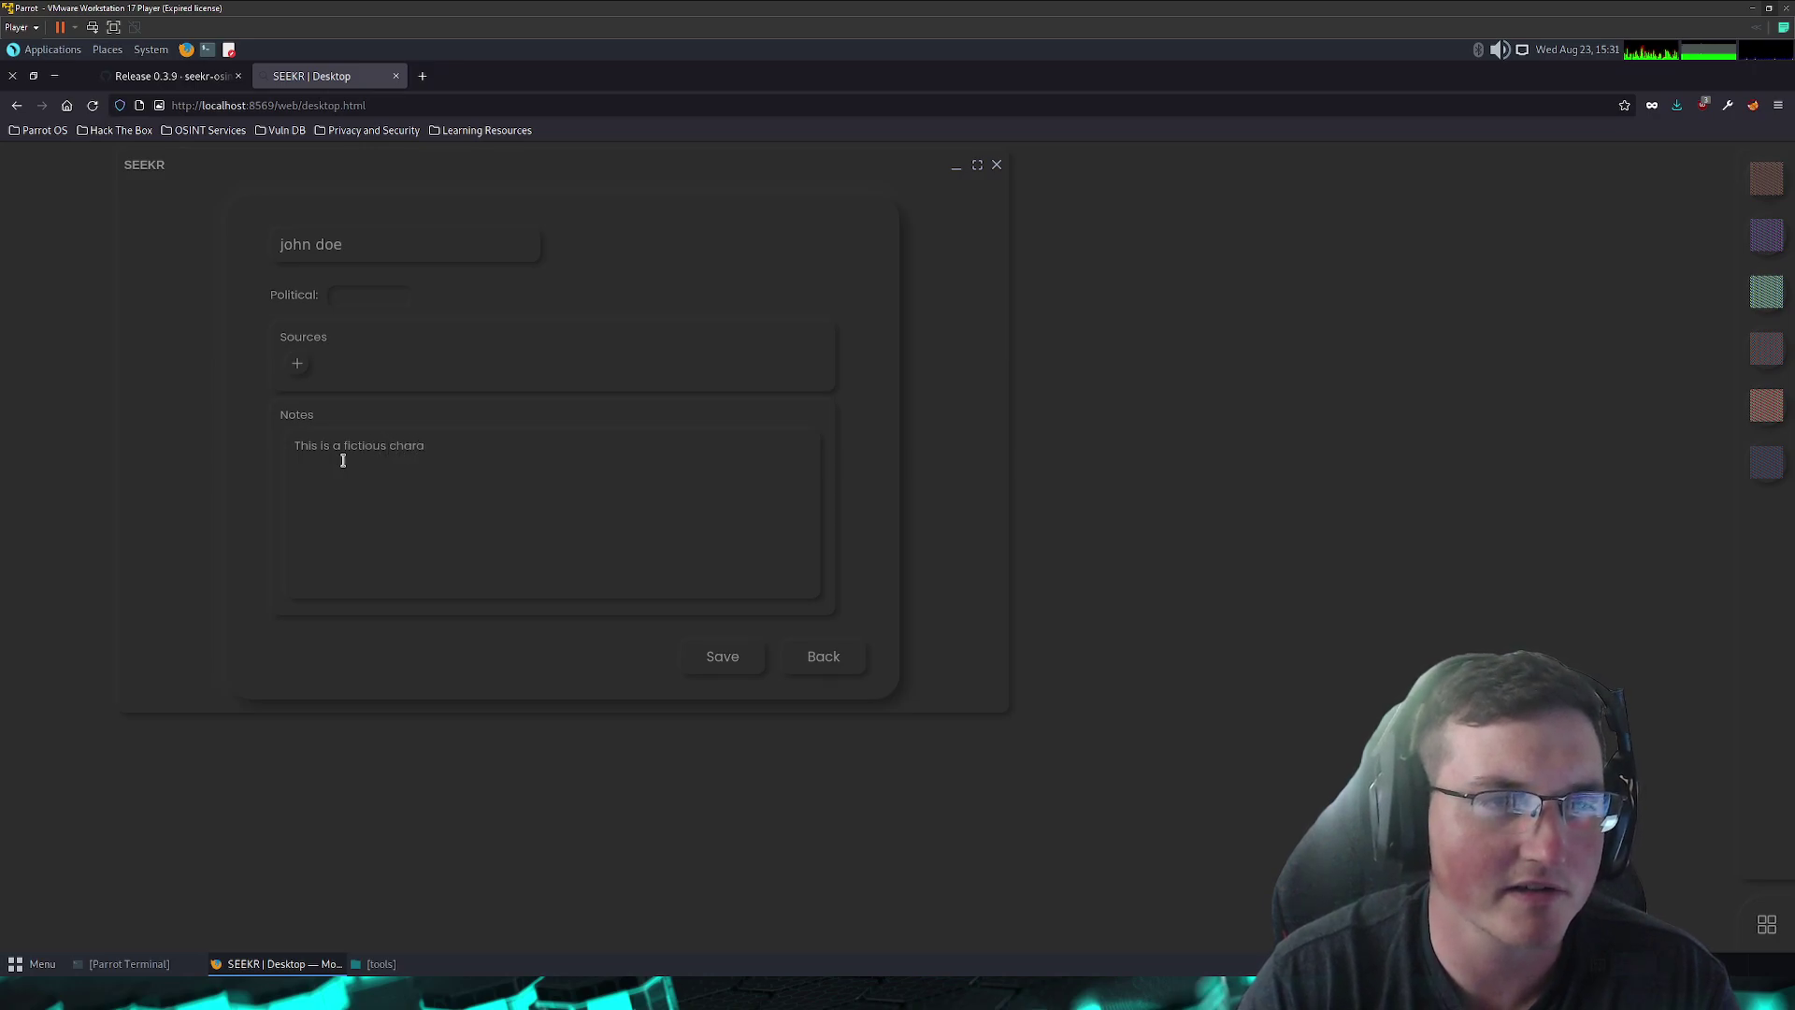
type("cter")
- Save the person profile, then minimize and restore the Seekr window to see it listed
left_click(722, 658)
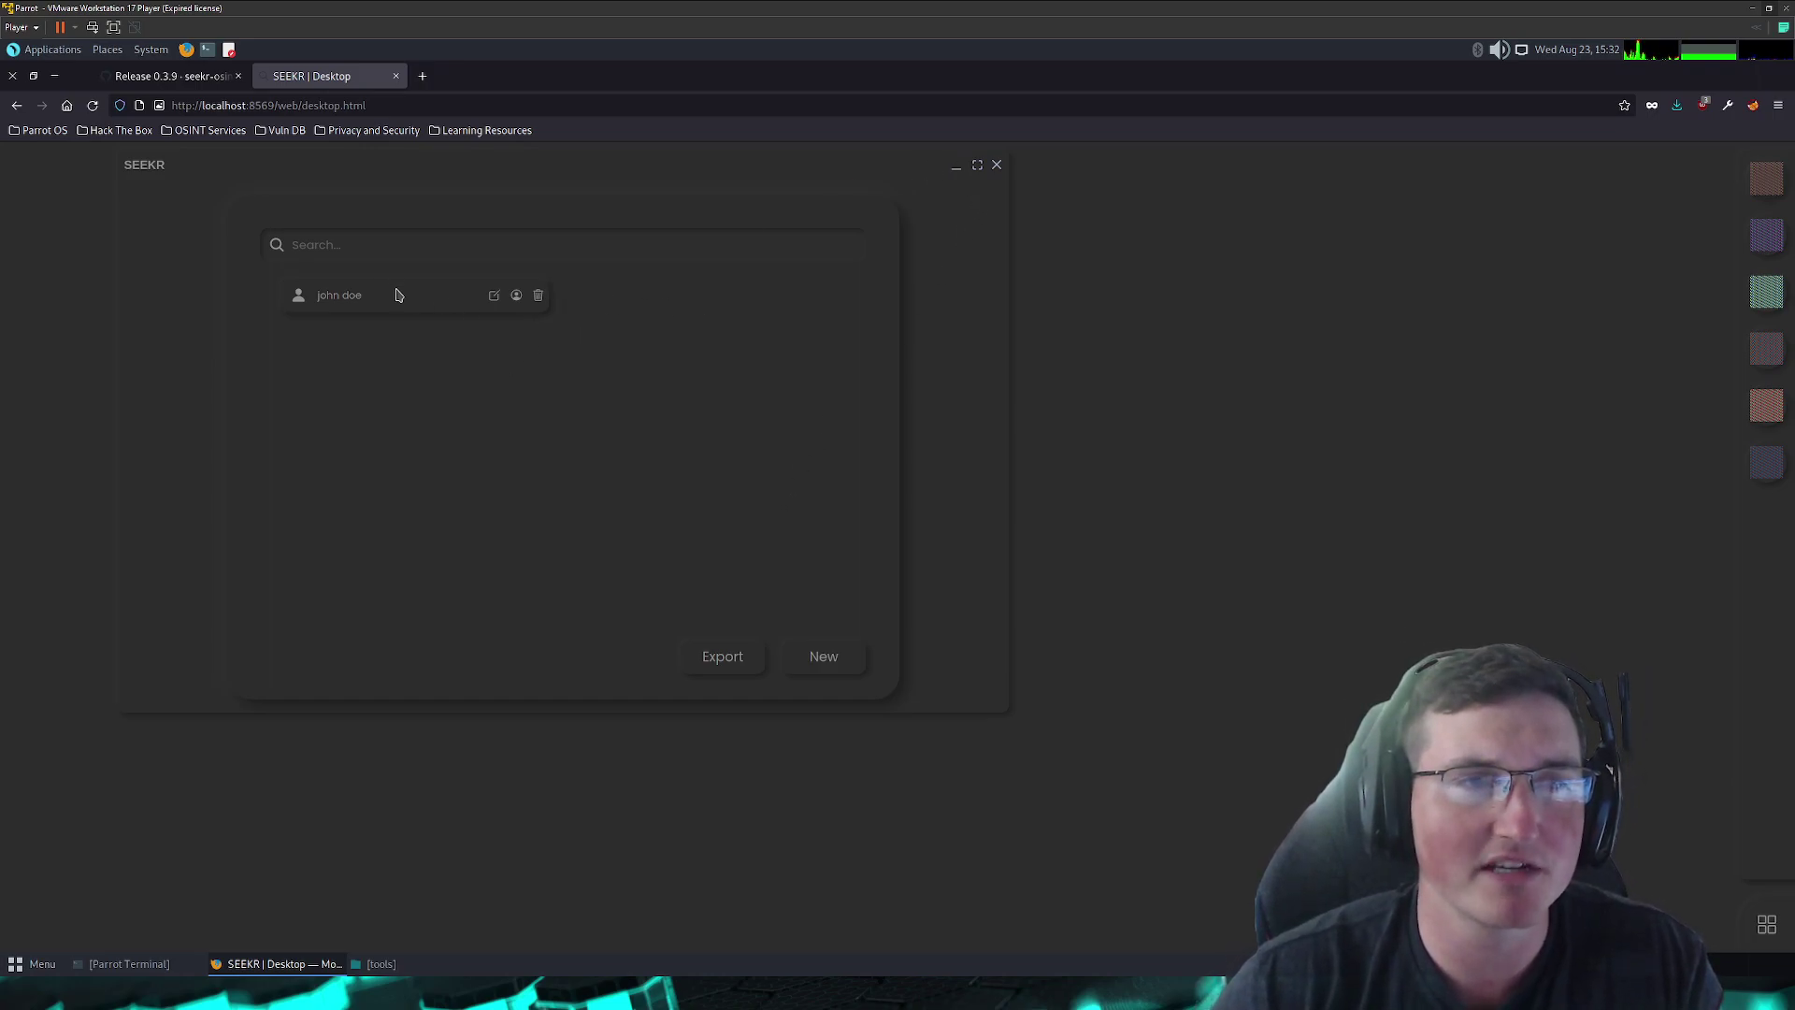
left_click(958, 173)
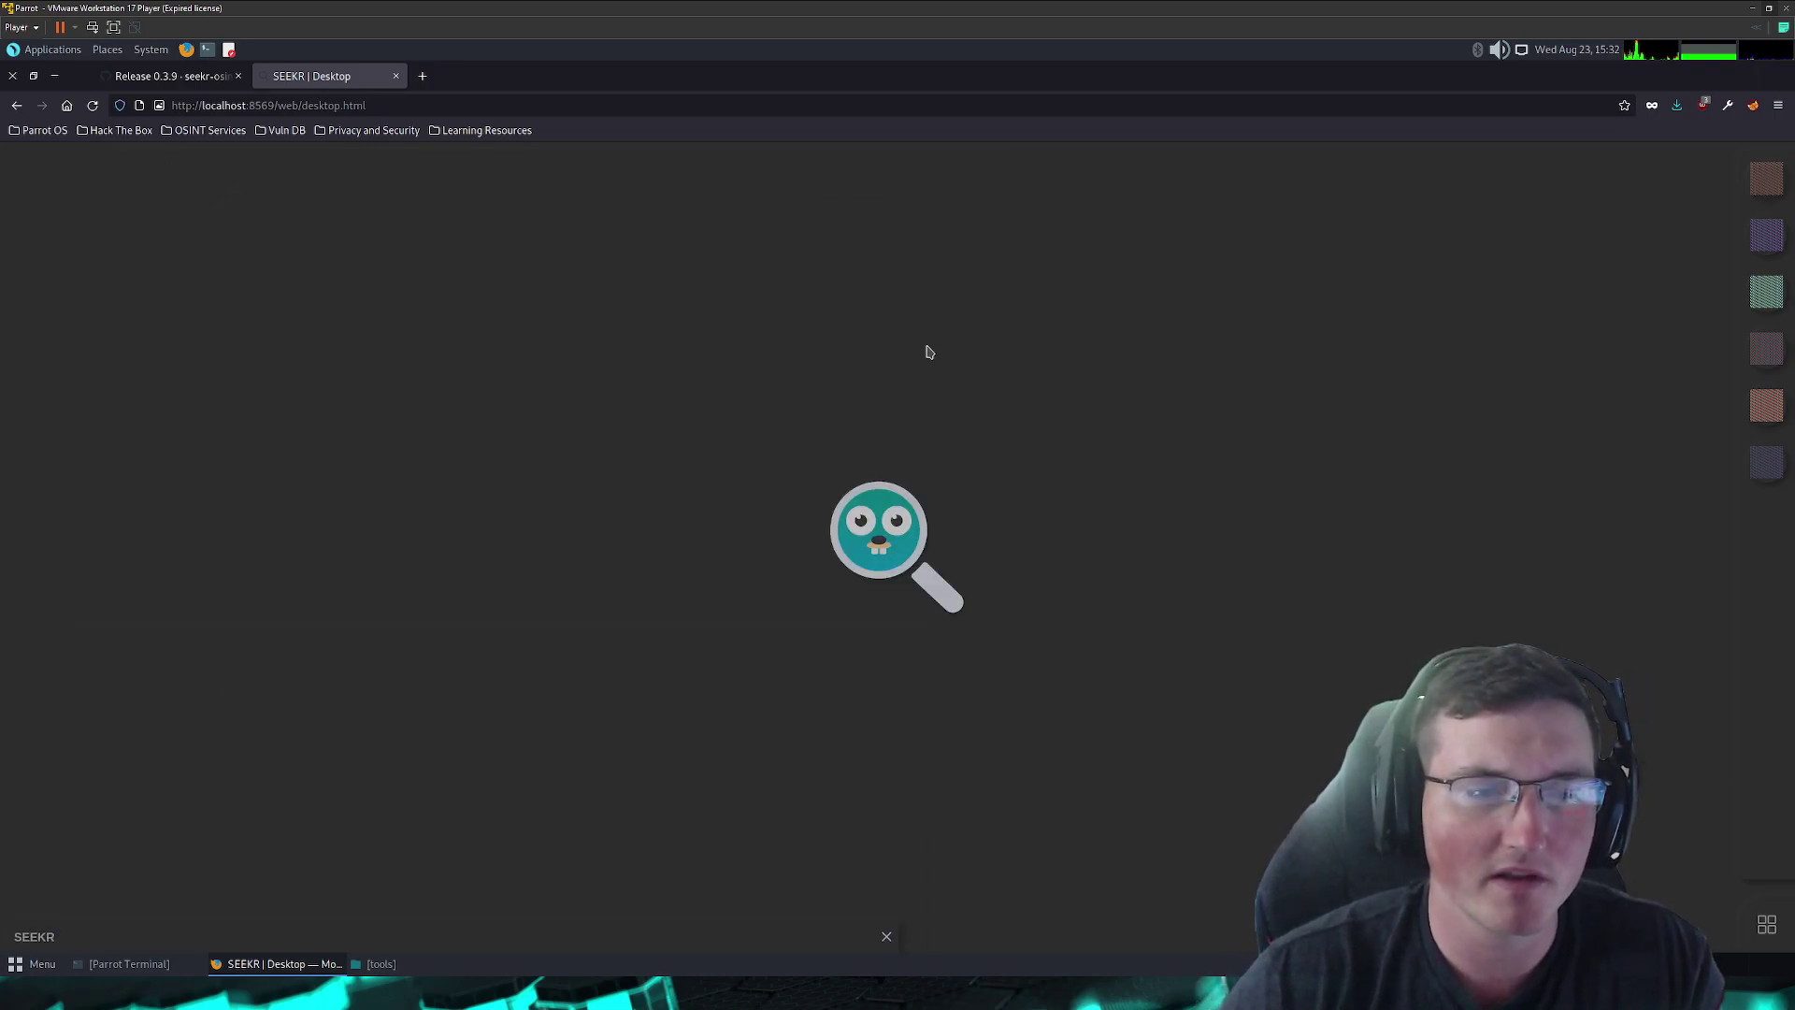
left_click(788, 938)
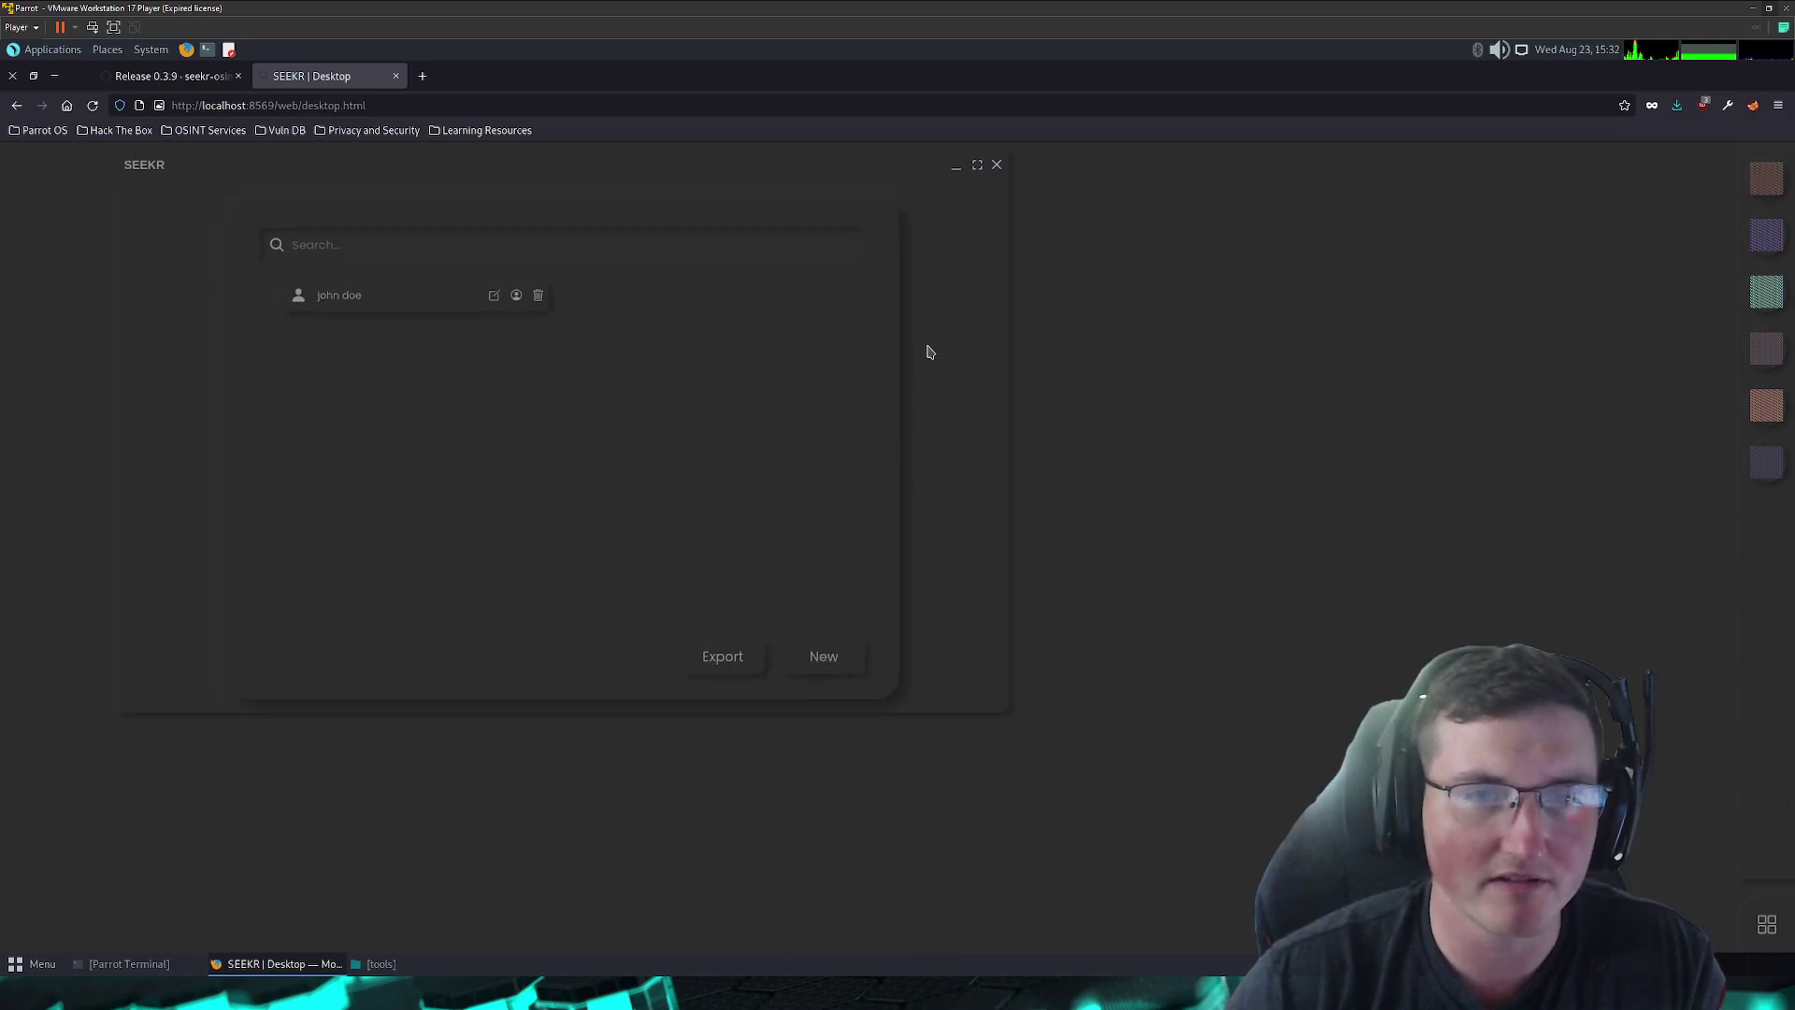
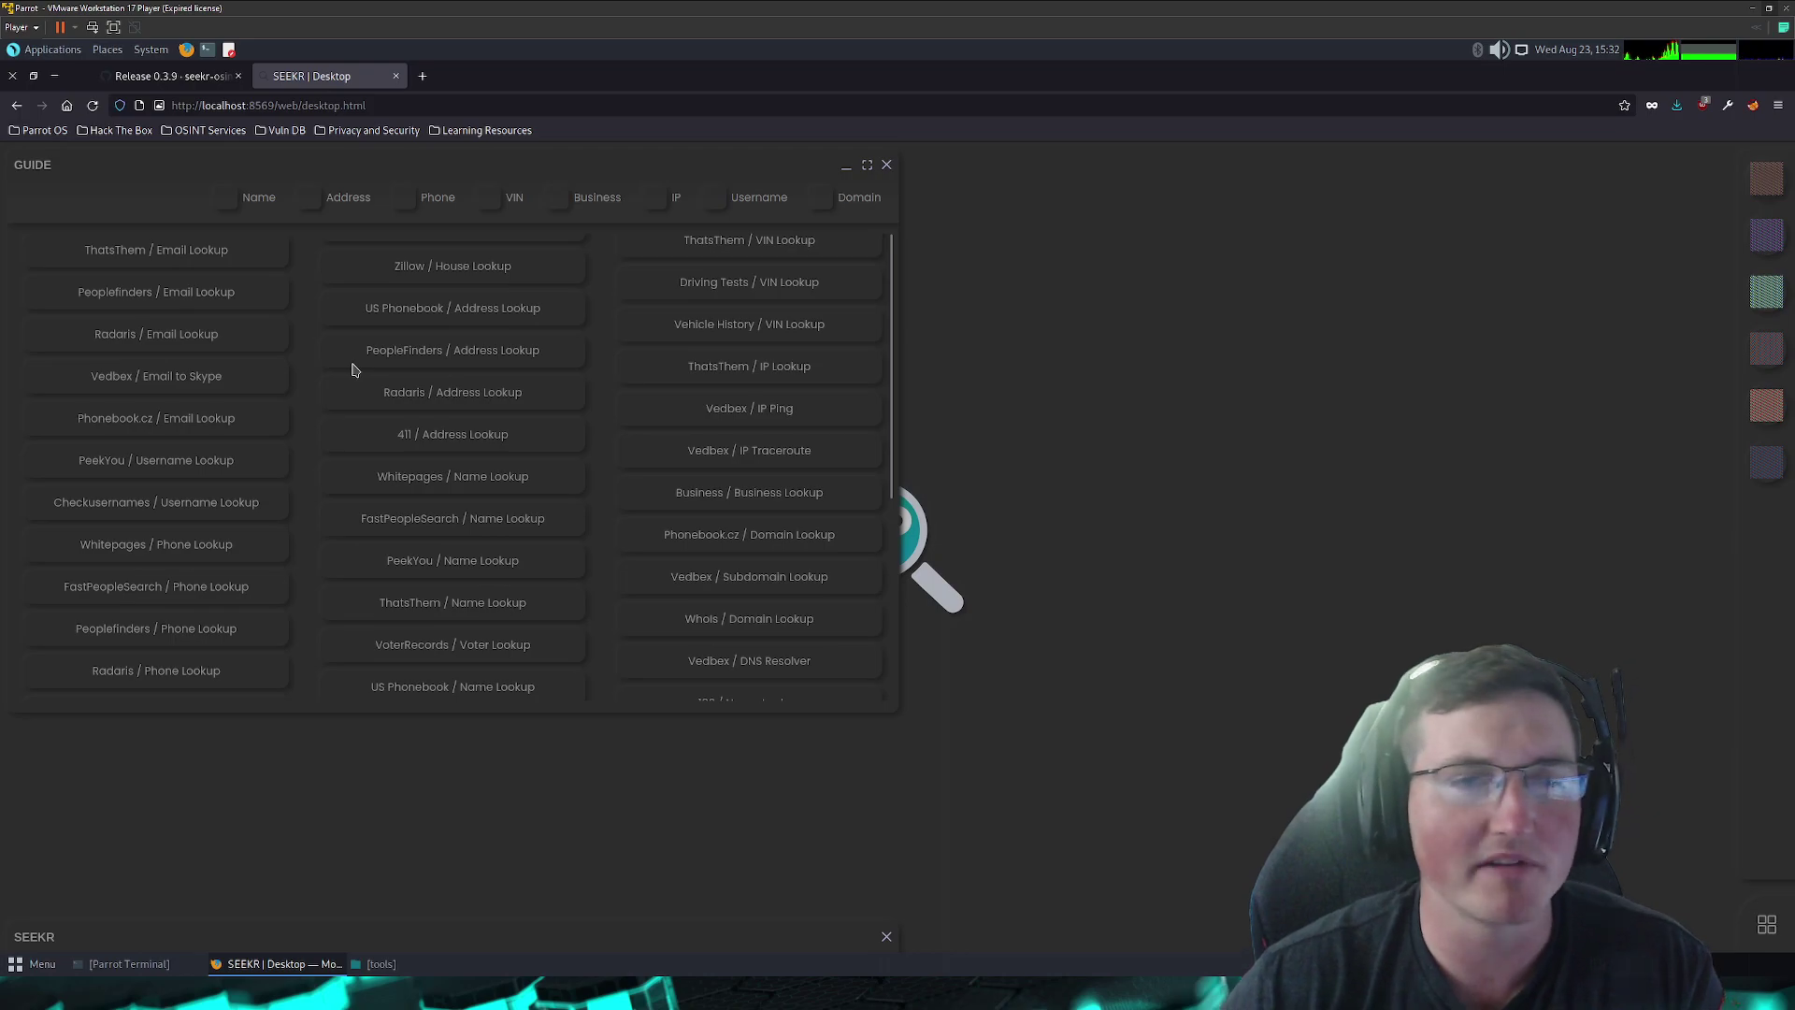
- Open the 'Peoplefinders / Email Lookup' service from the SEEKR guide's lookup list
scroll(187, 365, "down", 5)
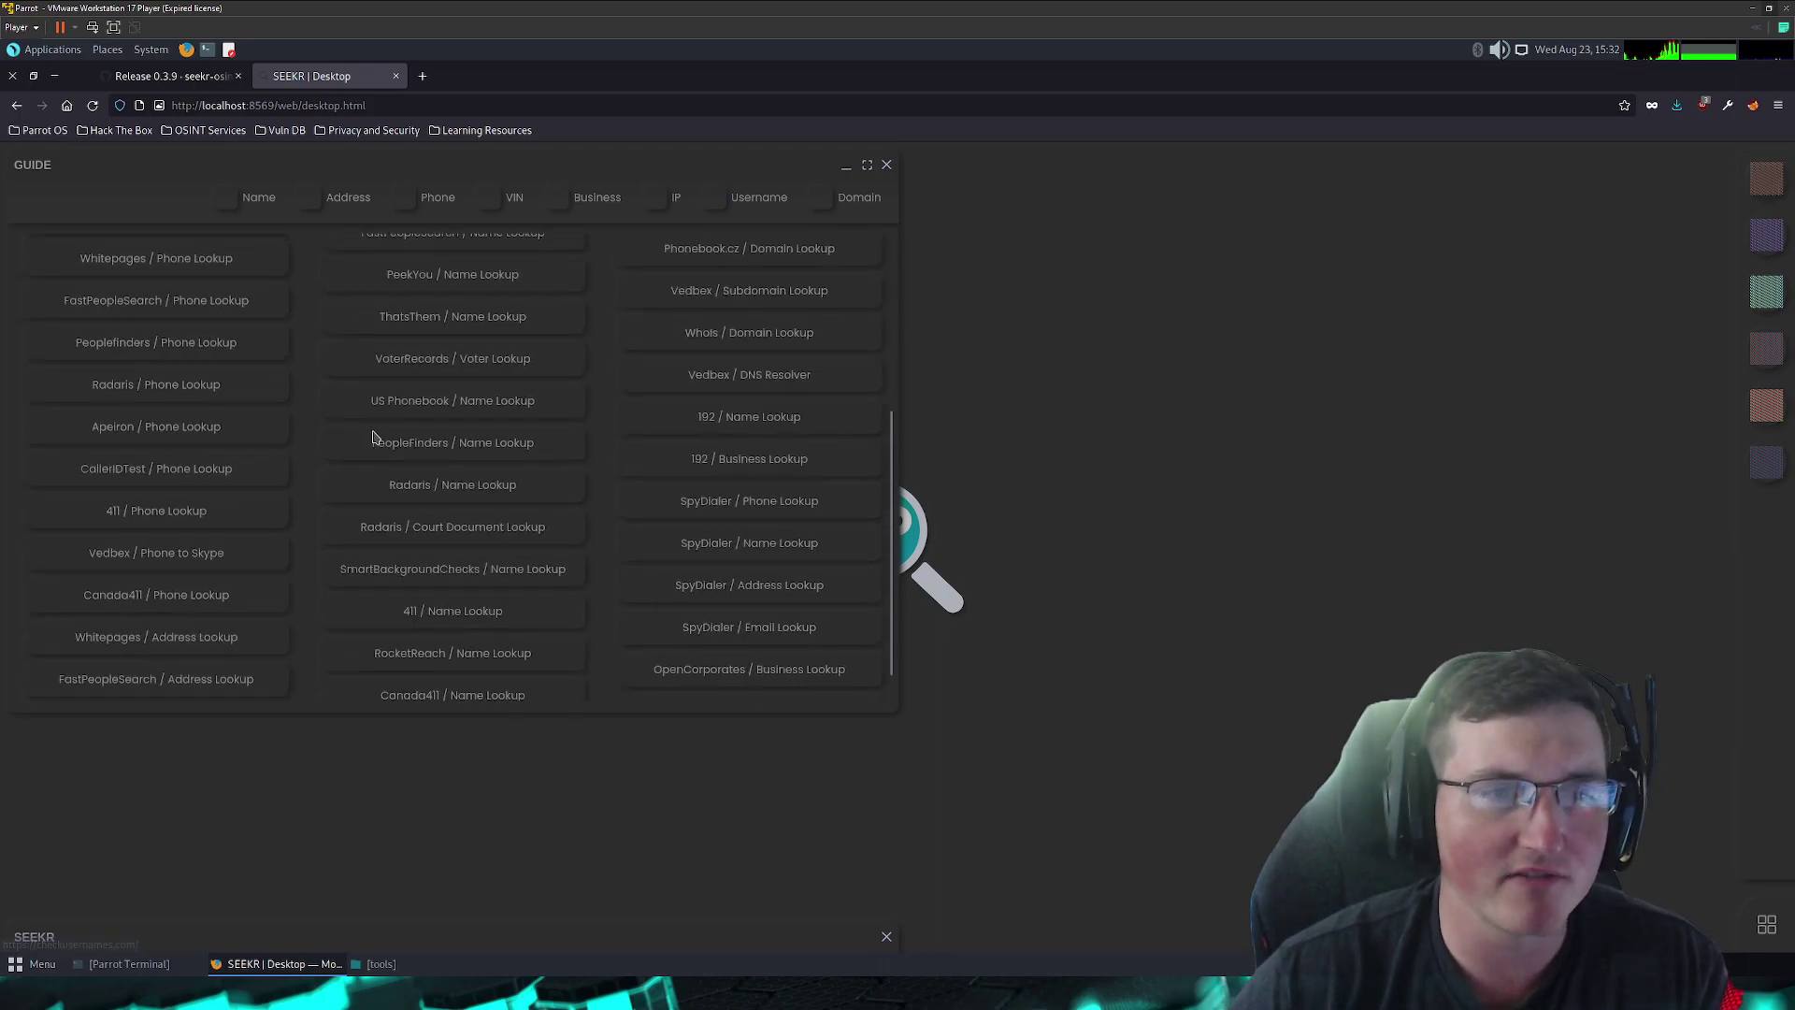
scroll(374, 439, "down", 1)
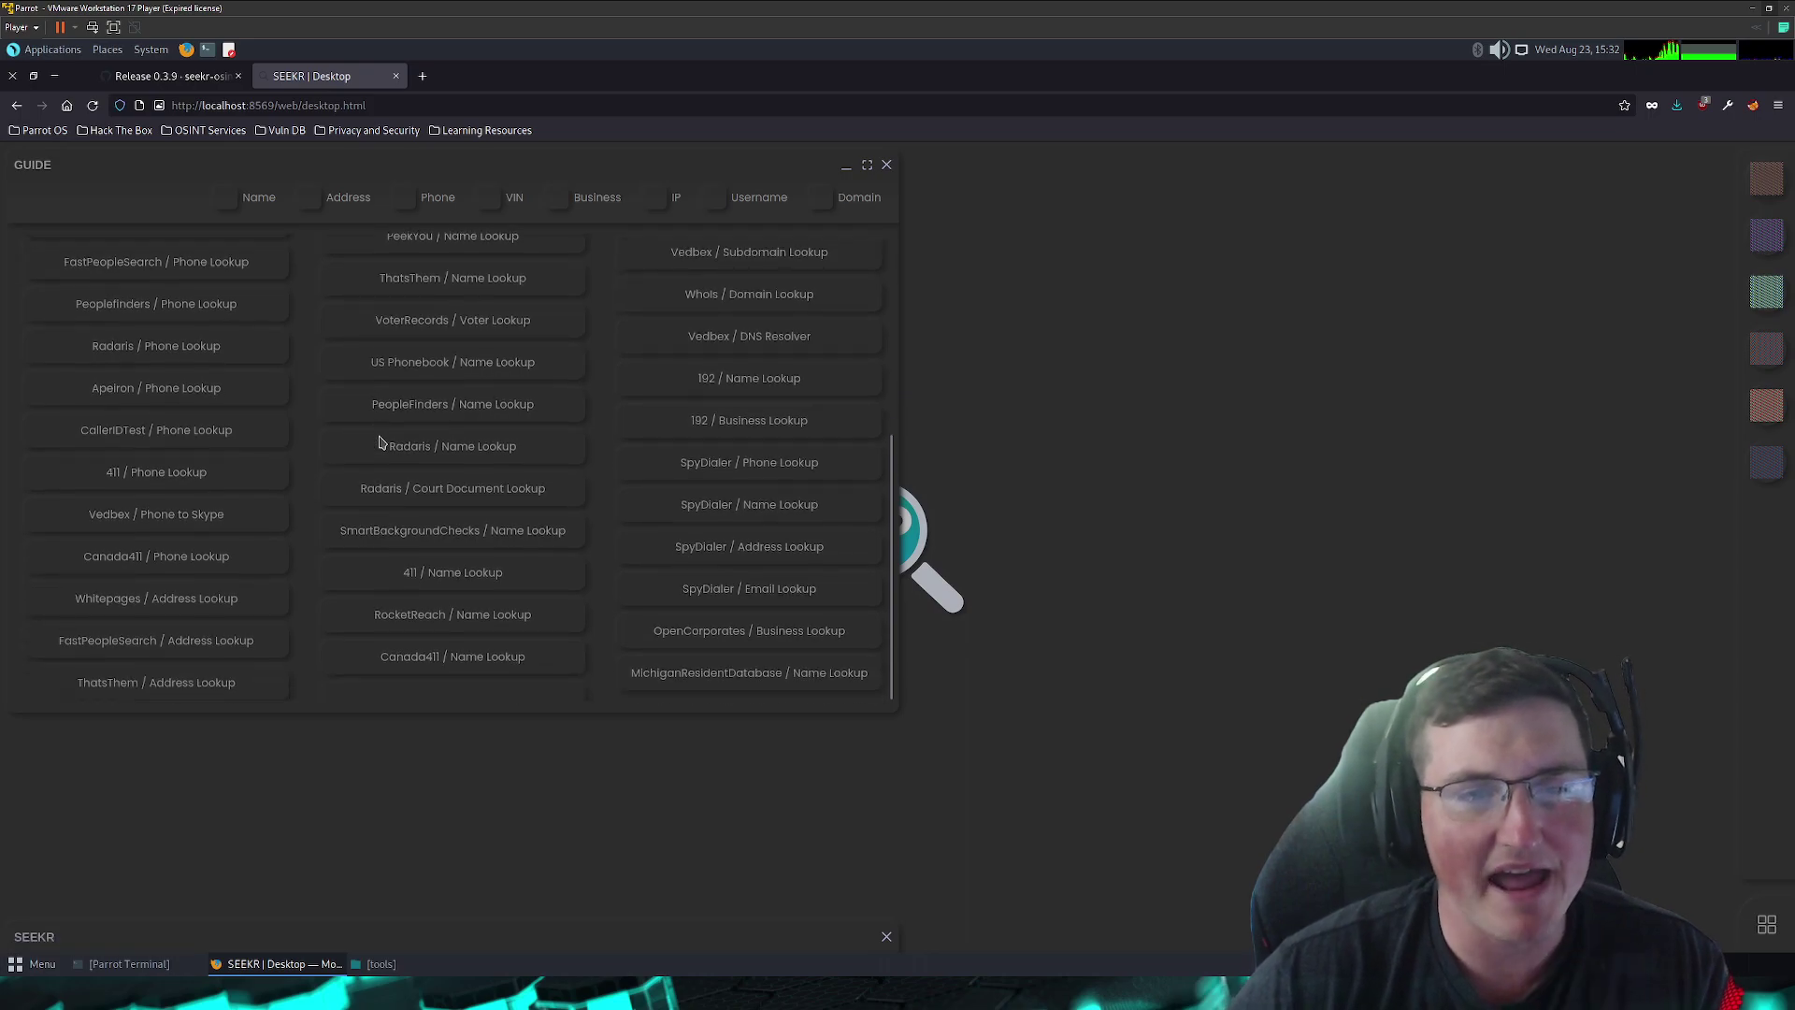
scroll(379, 441, "up", 6)
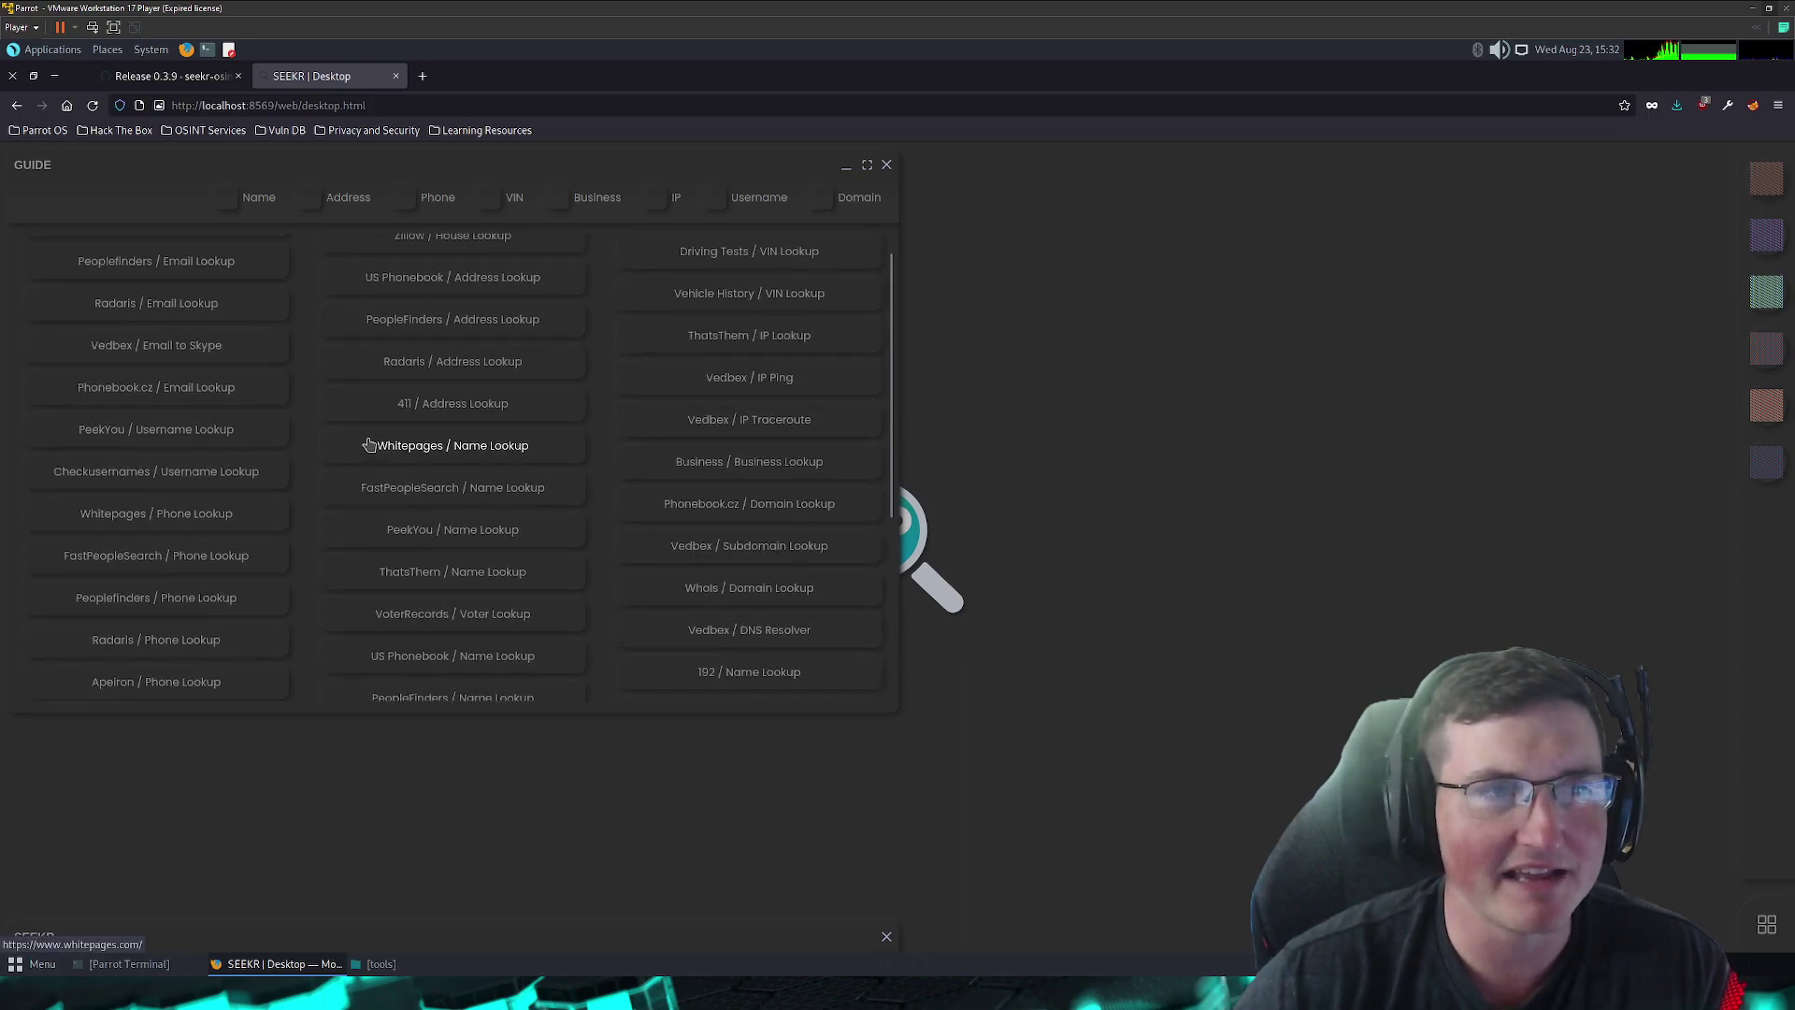
left_click(121, 293)
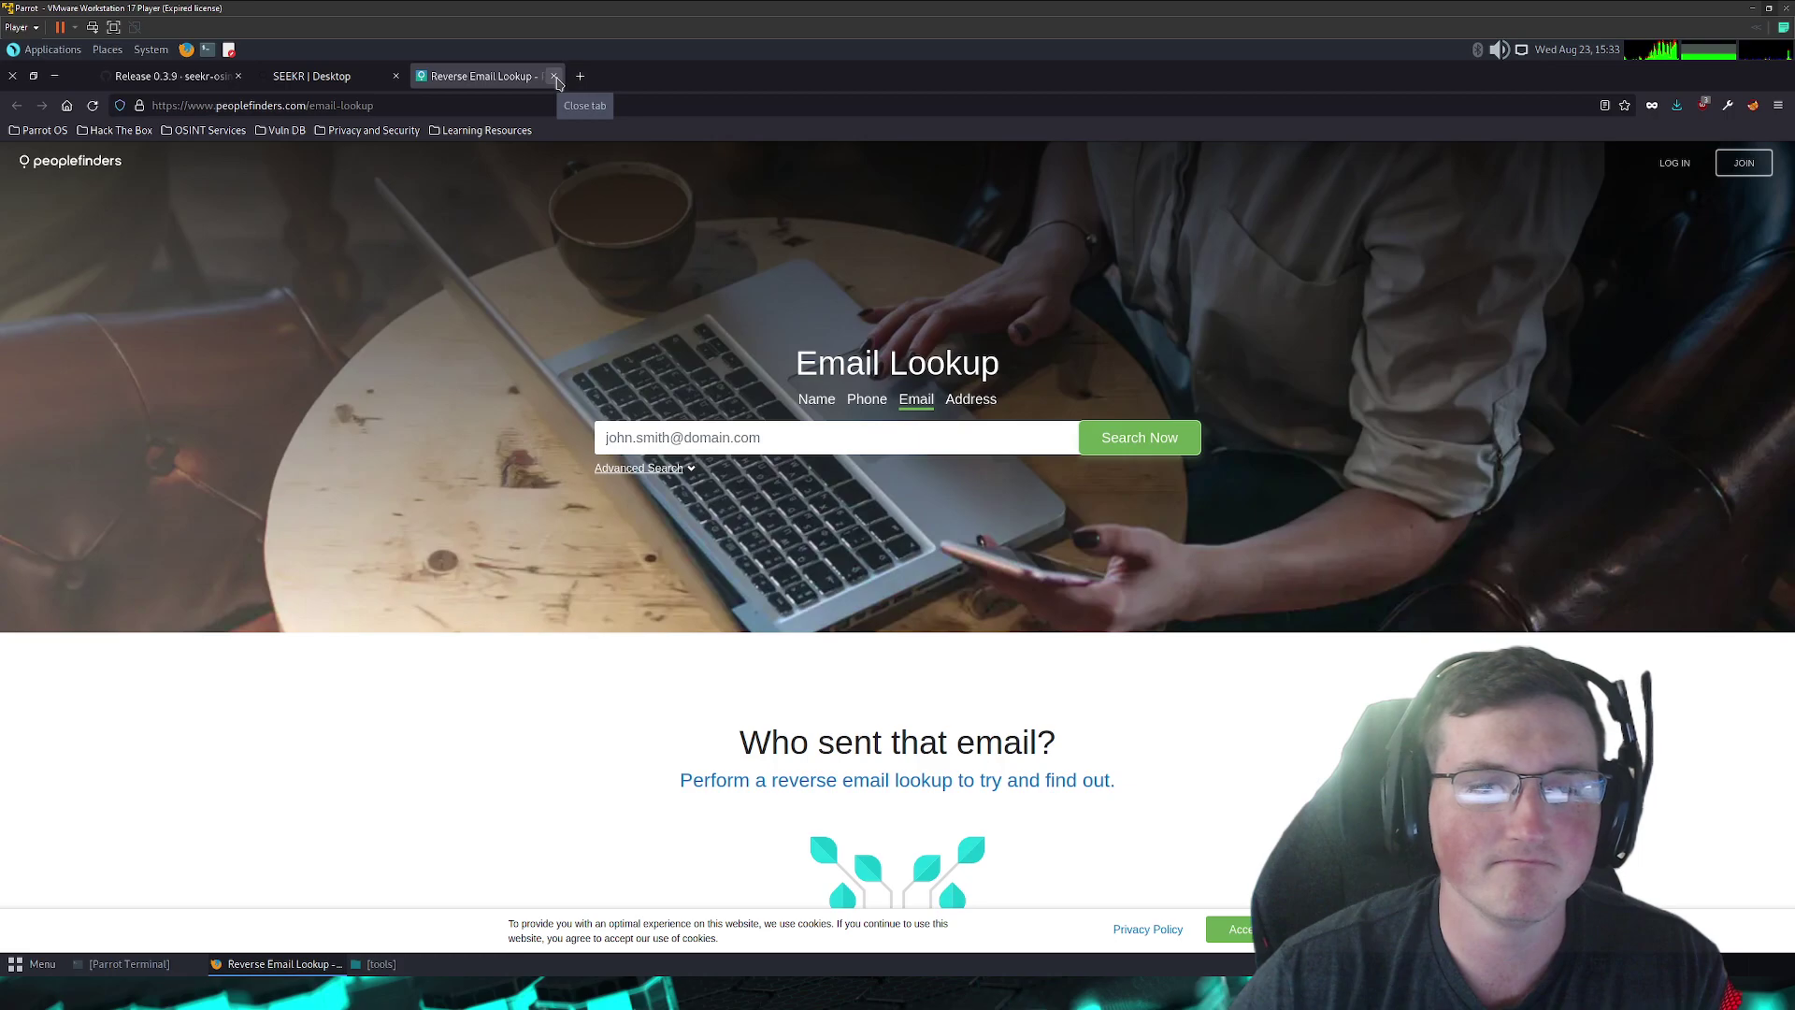
- Close the Reverse Email Lookup tab to return to the SEEKR Desktop
left_click(555, 77)
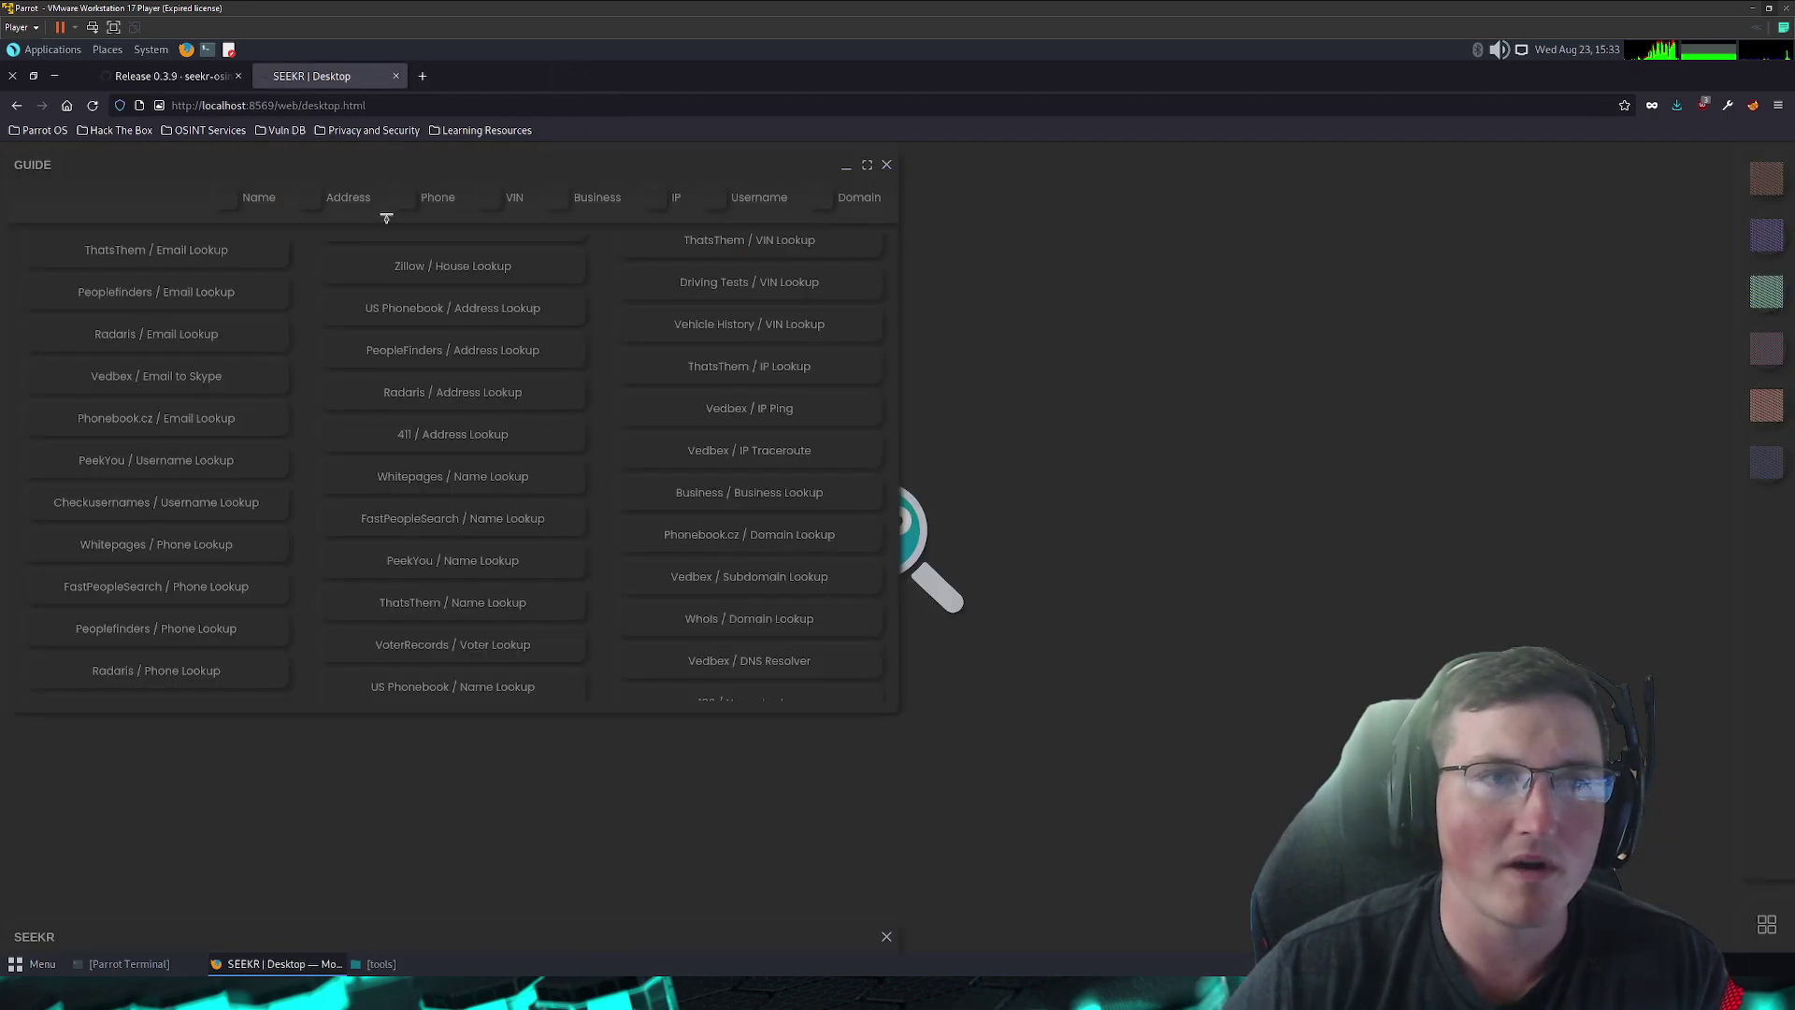
- Browse the guide's lookup lists, then launch the green WHOIS tool from the desktop icons
scroll(793, 503, "down", 4)
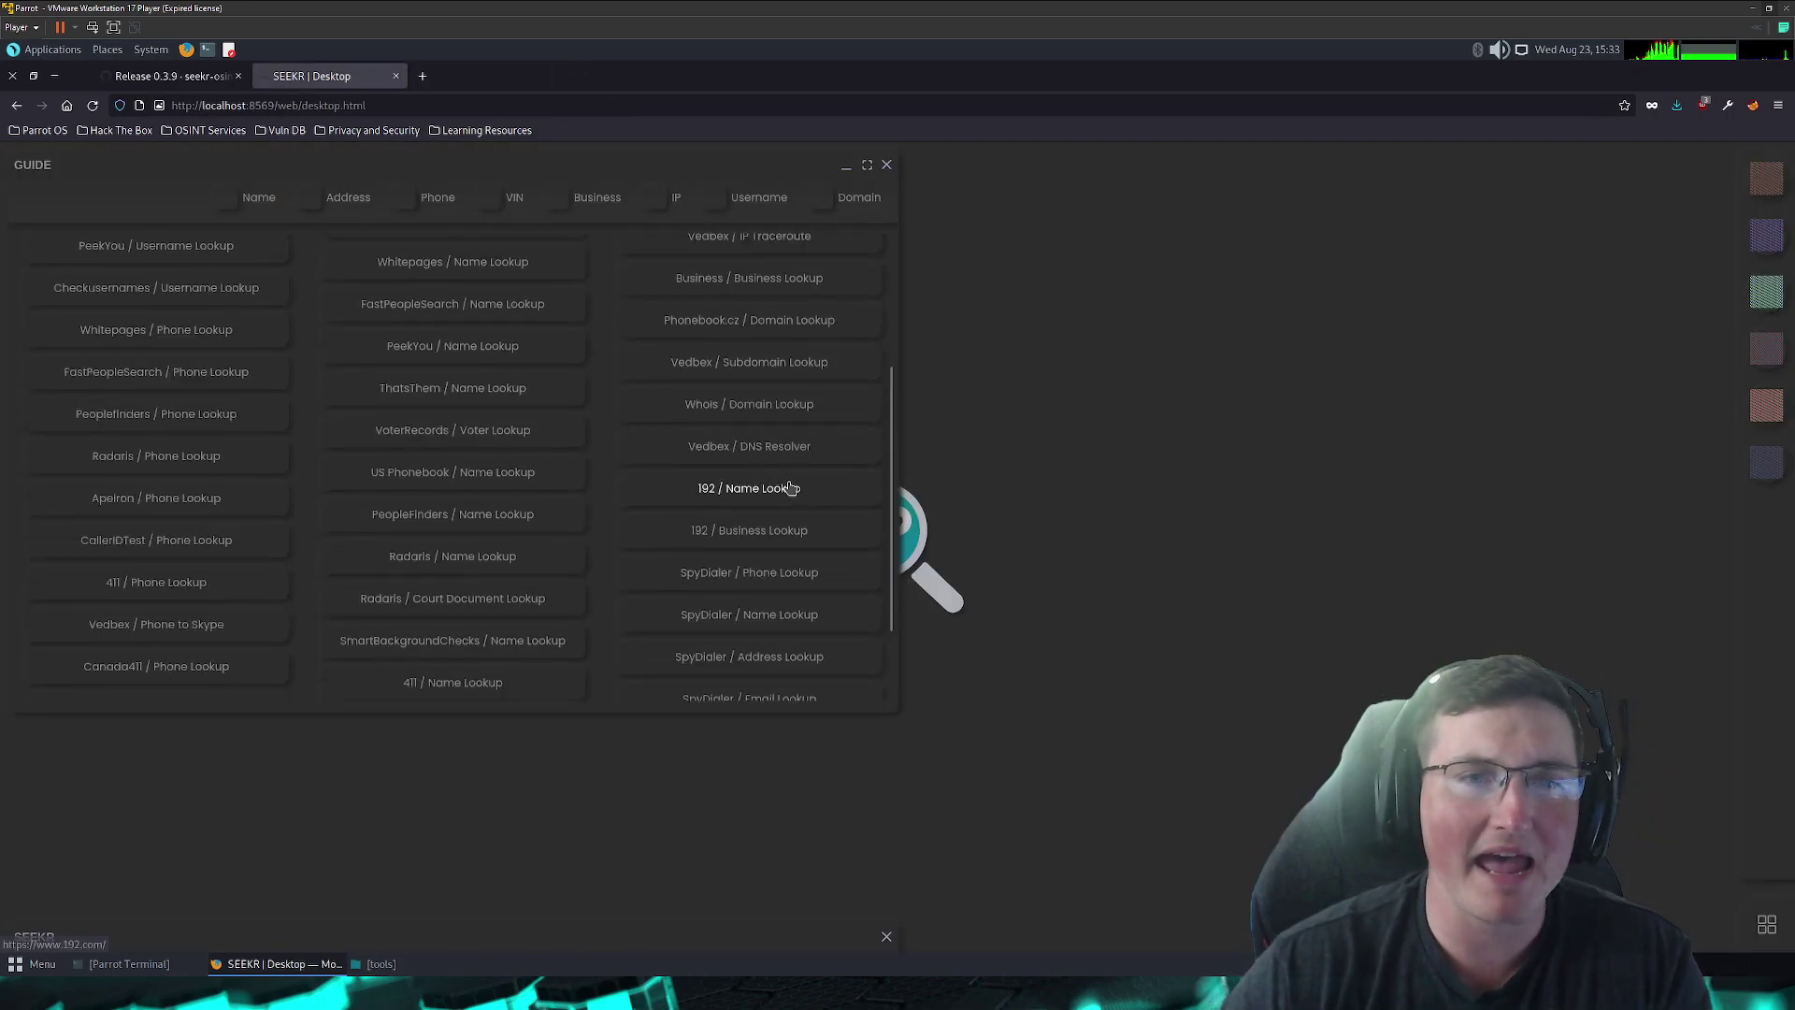
scroll(793, 488, "down", 2)
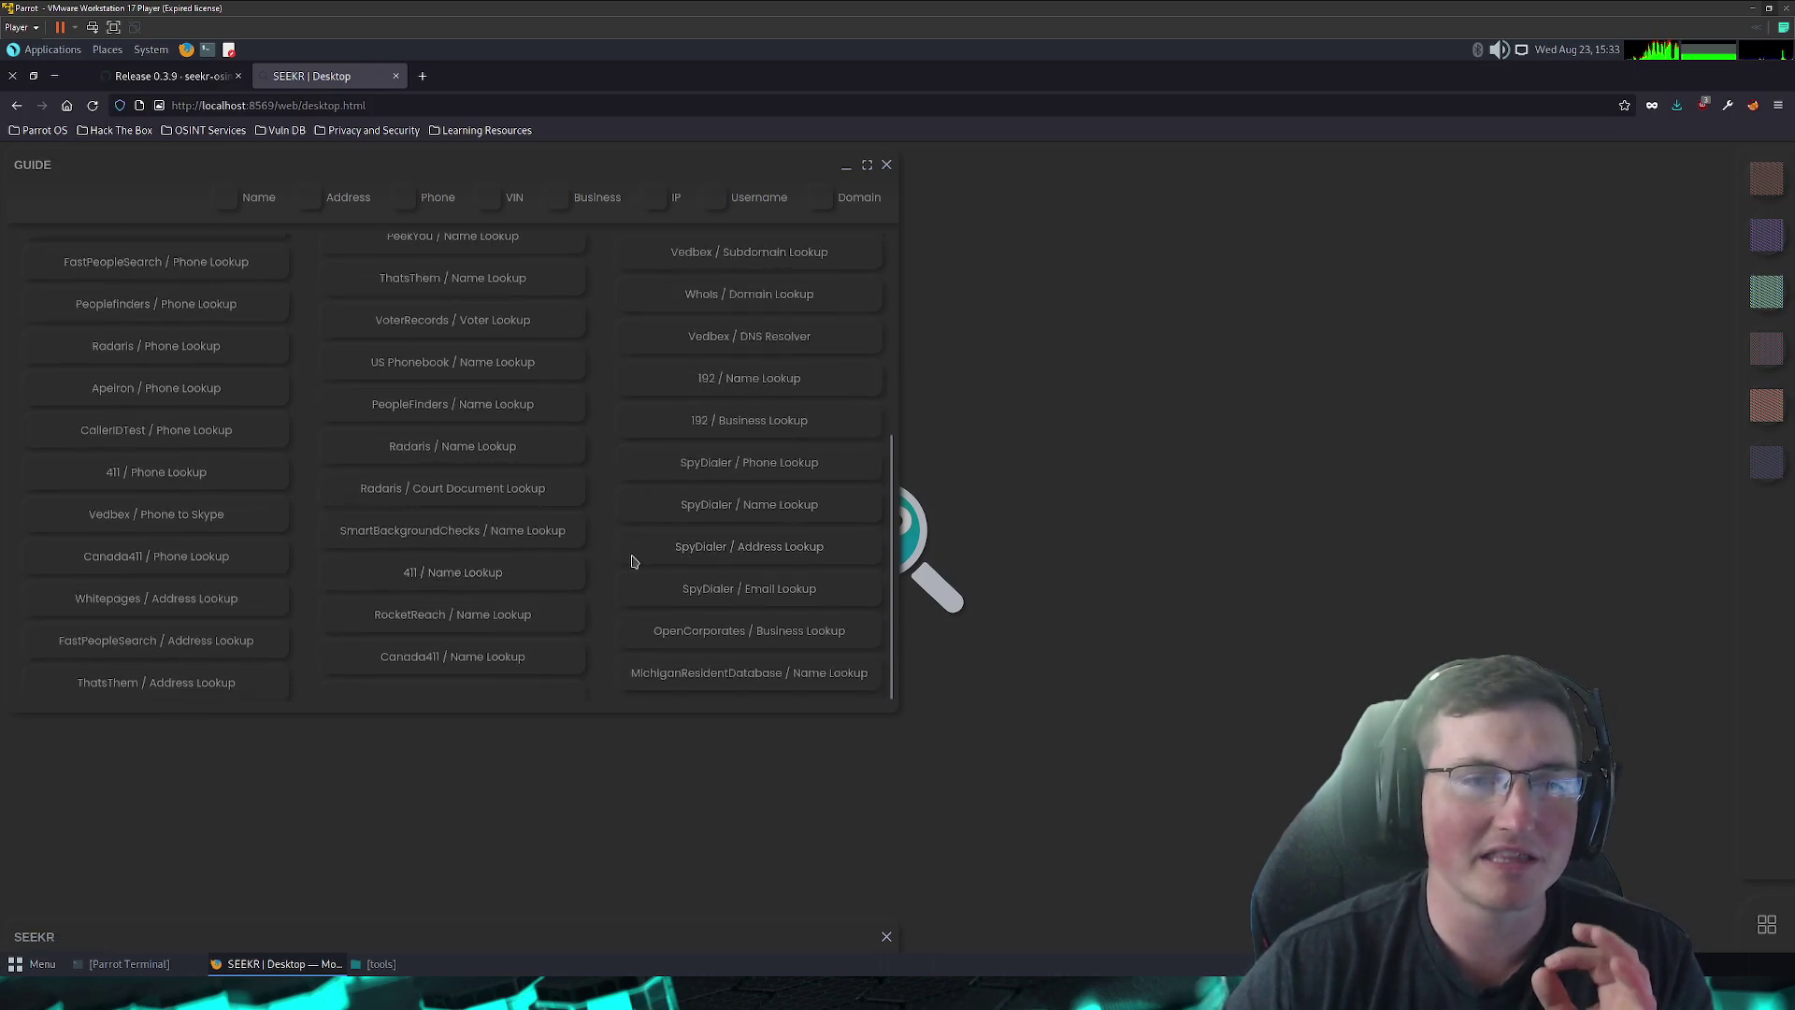
scroll(631, 560, "up", 6)
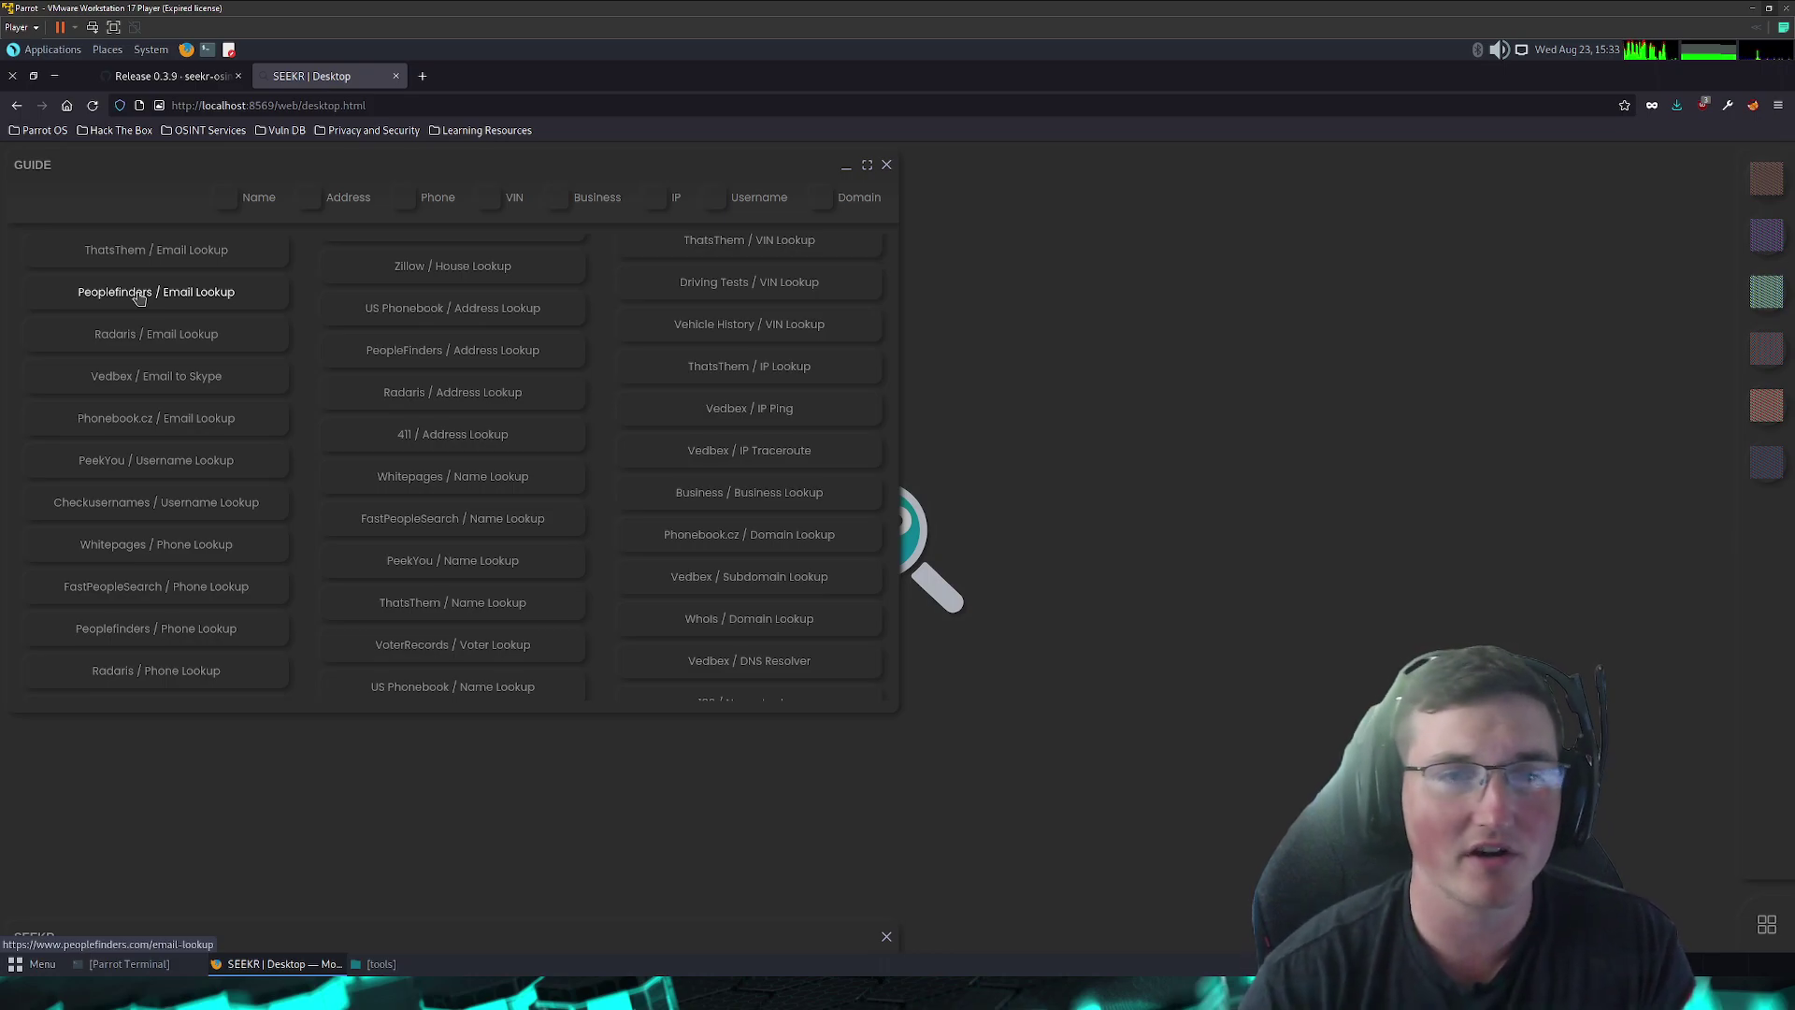
scroll(265, 421, "down", 3)
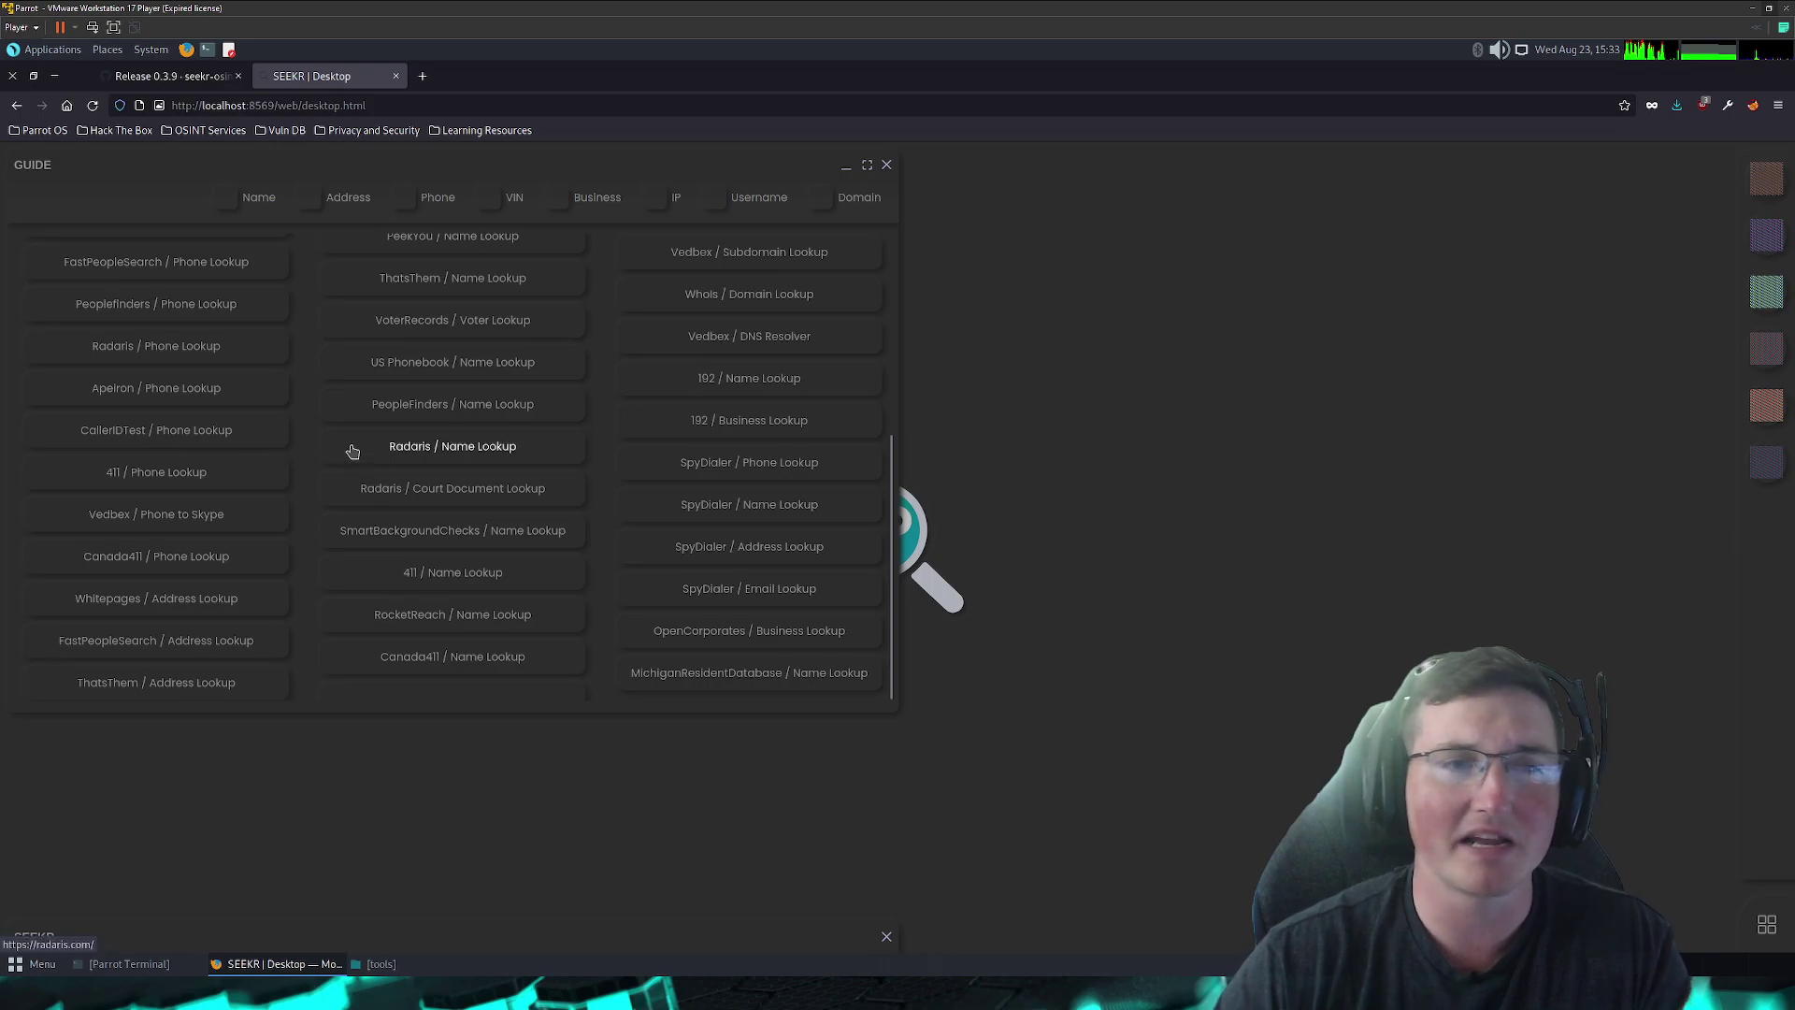
scroll(308, 454, "up", 3)
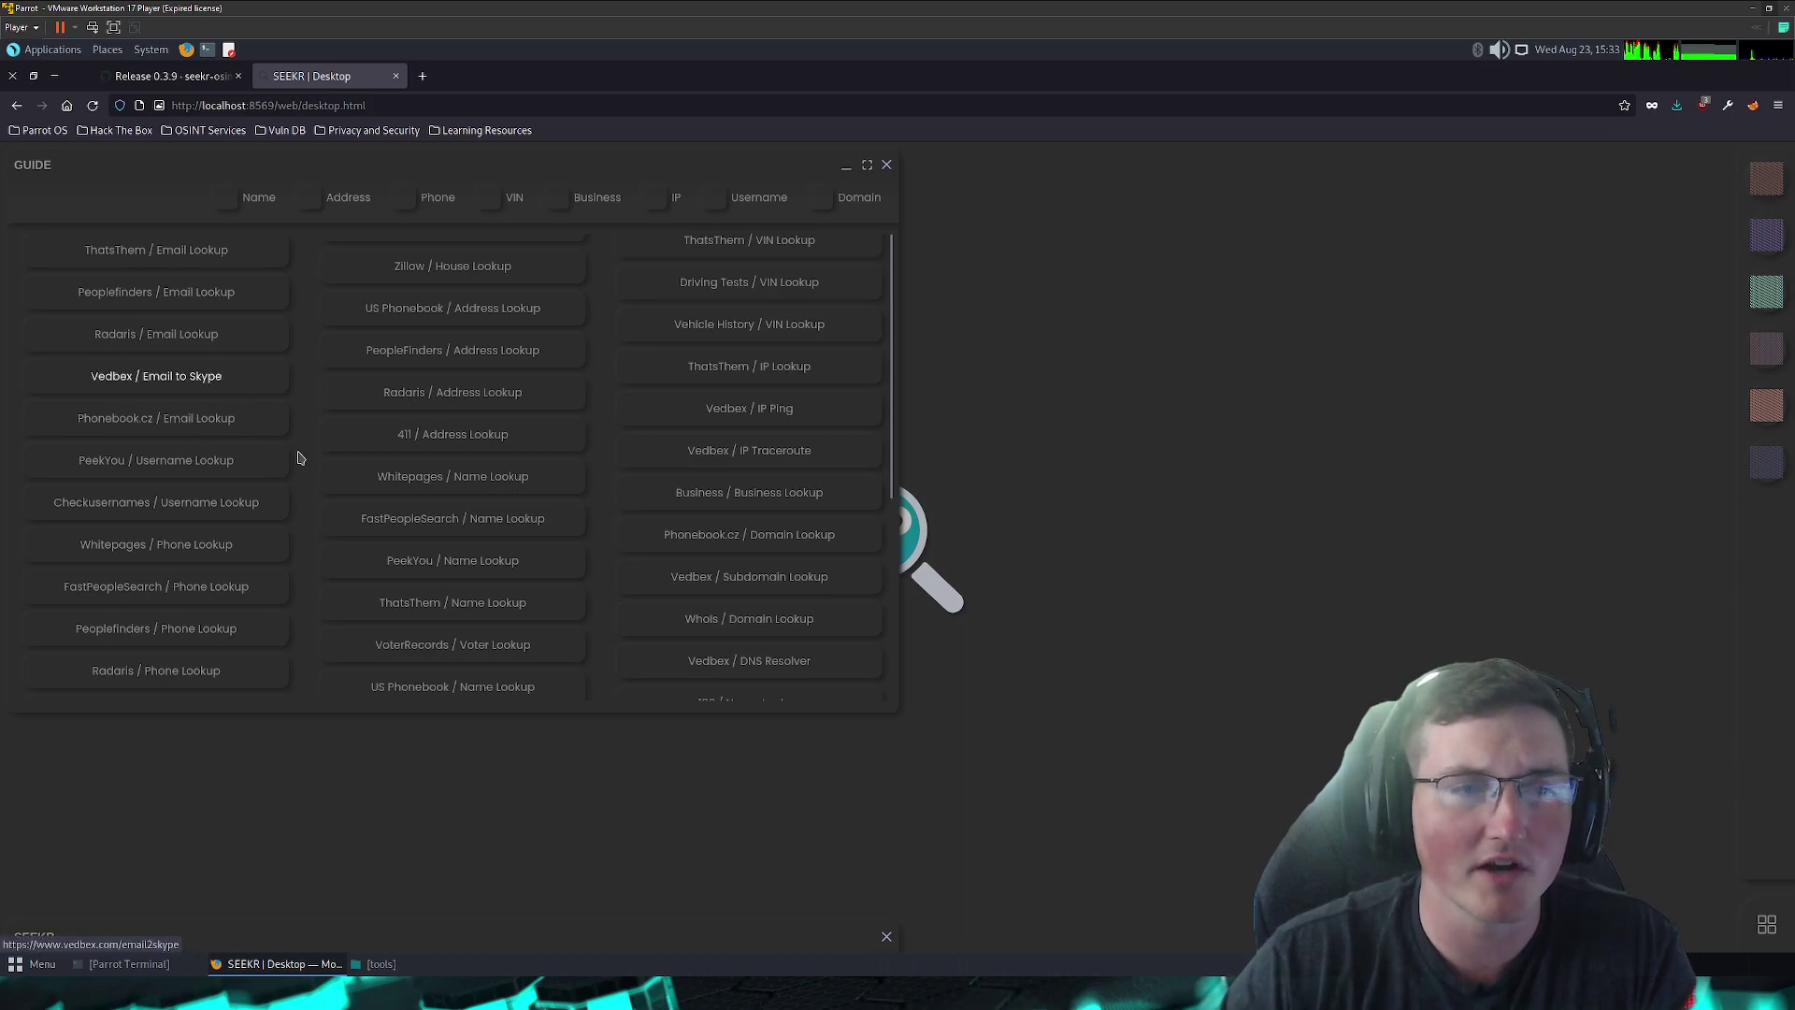
scroll(297, 457, "down", 2)
scroll(298, 458, "up", 2)
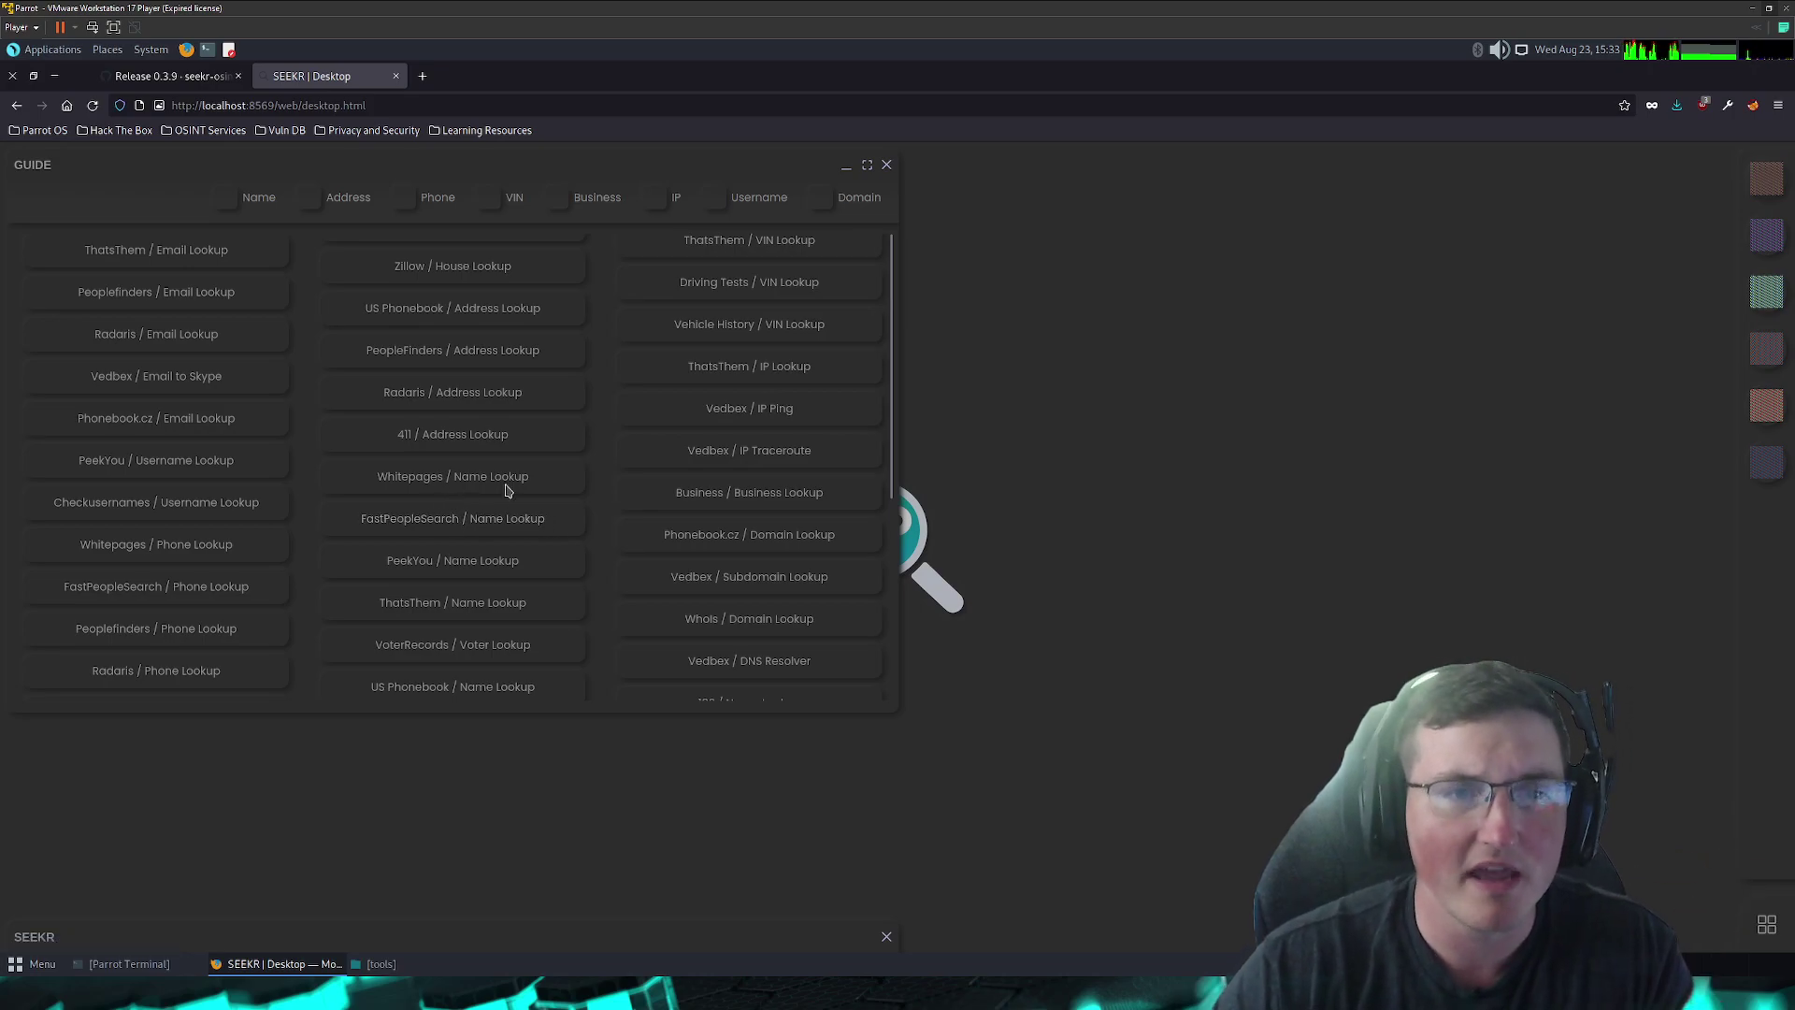
scroll(525, 422, "down", 3)
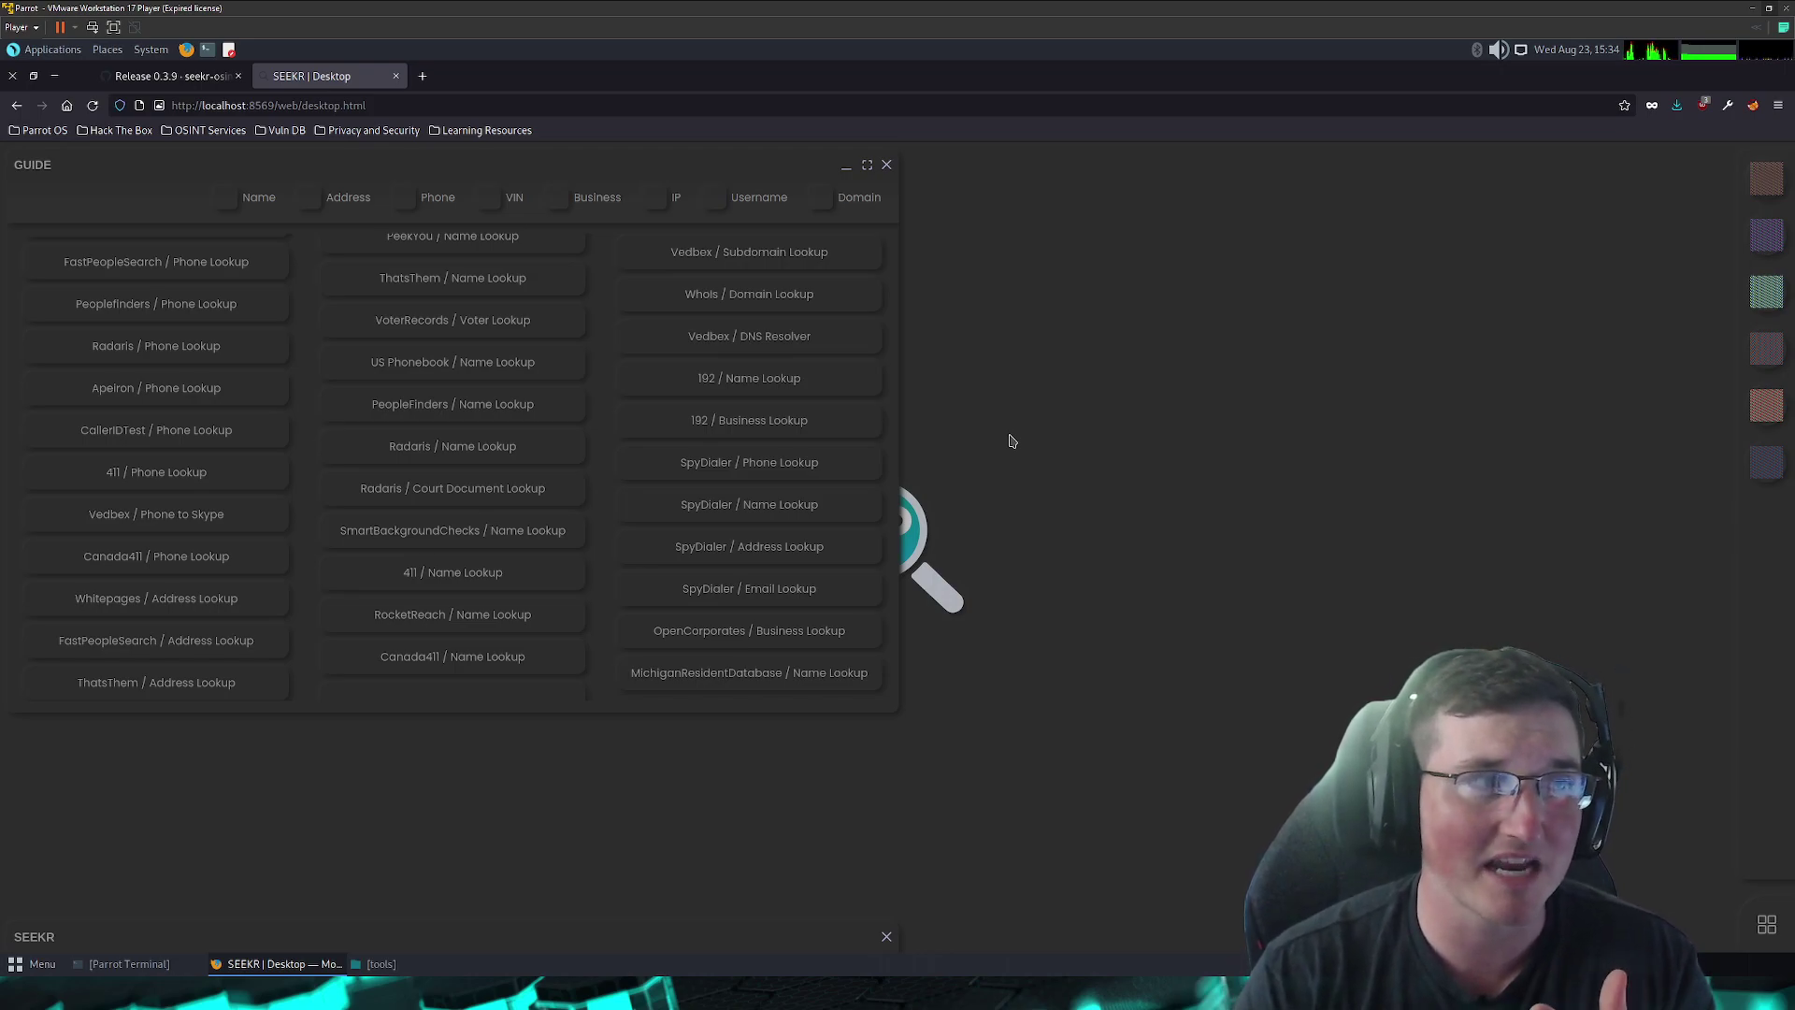
left_click(1772, 308)
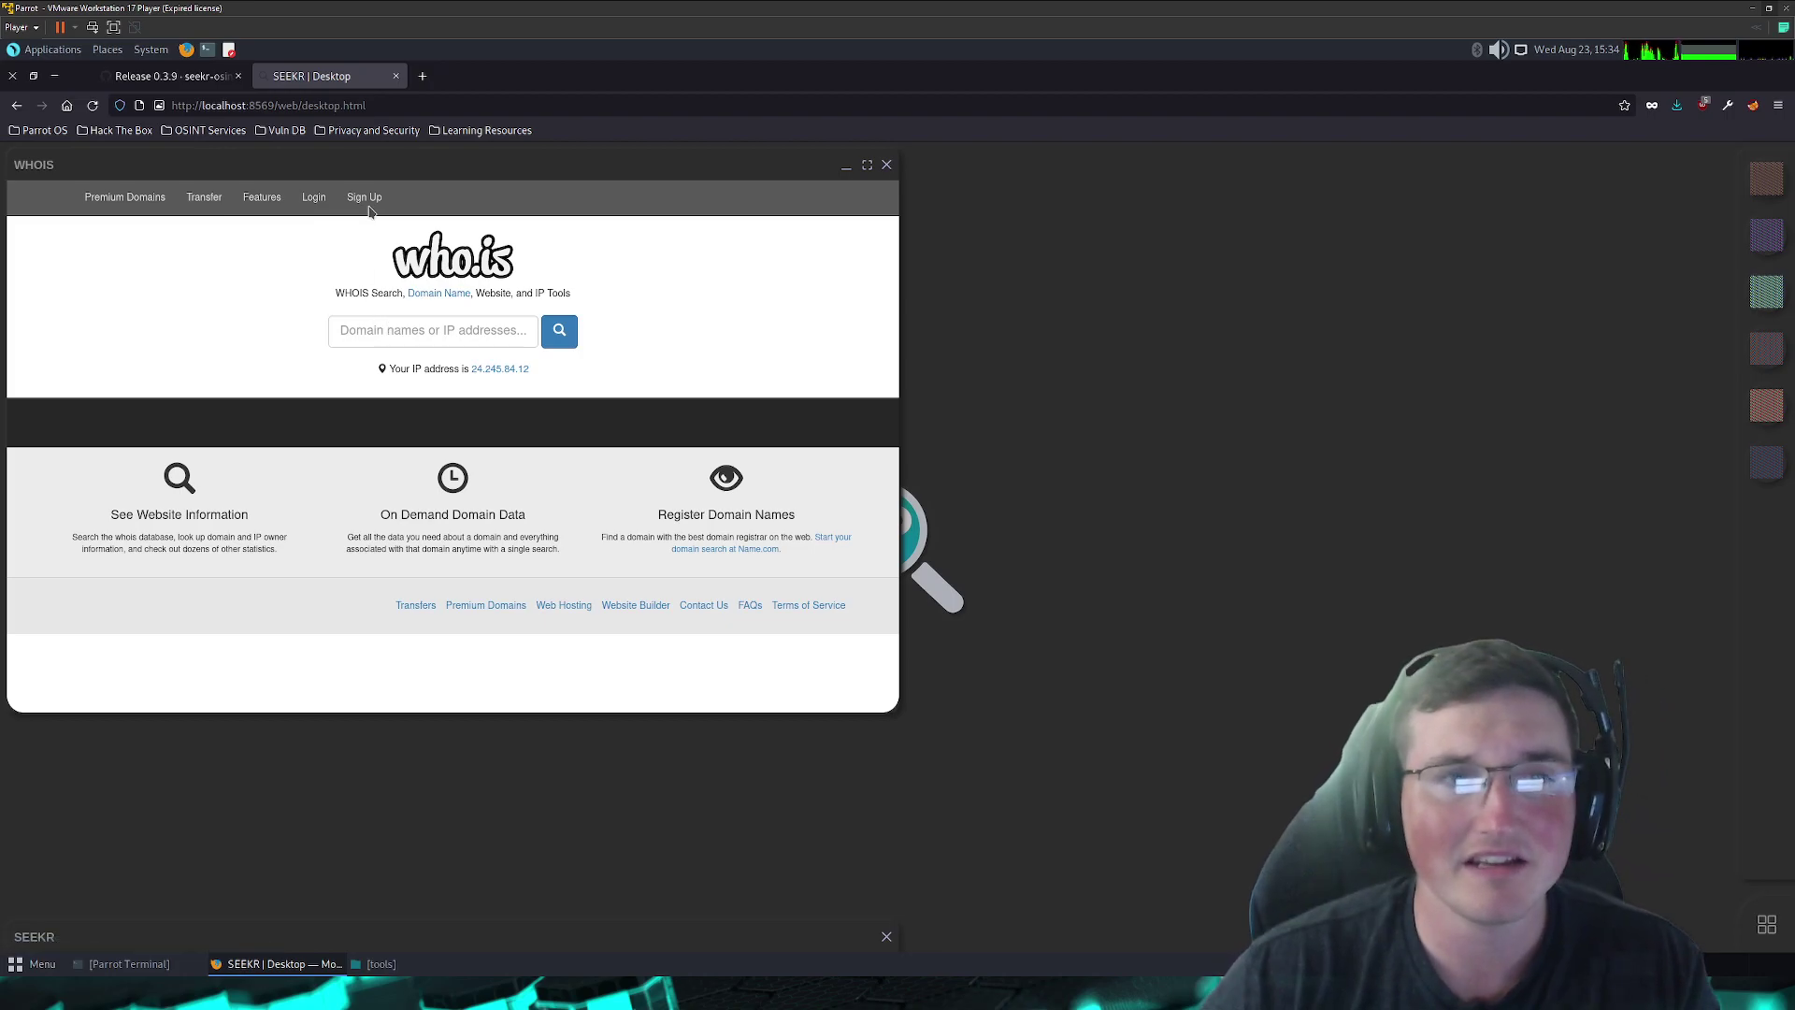
- Move the WHOIS window off the guide and close it
left_click_drag(448, 182, 566, 236)
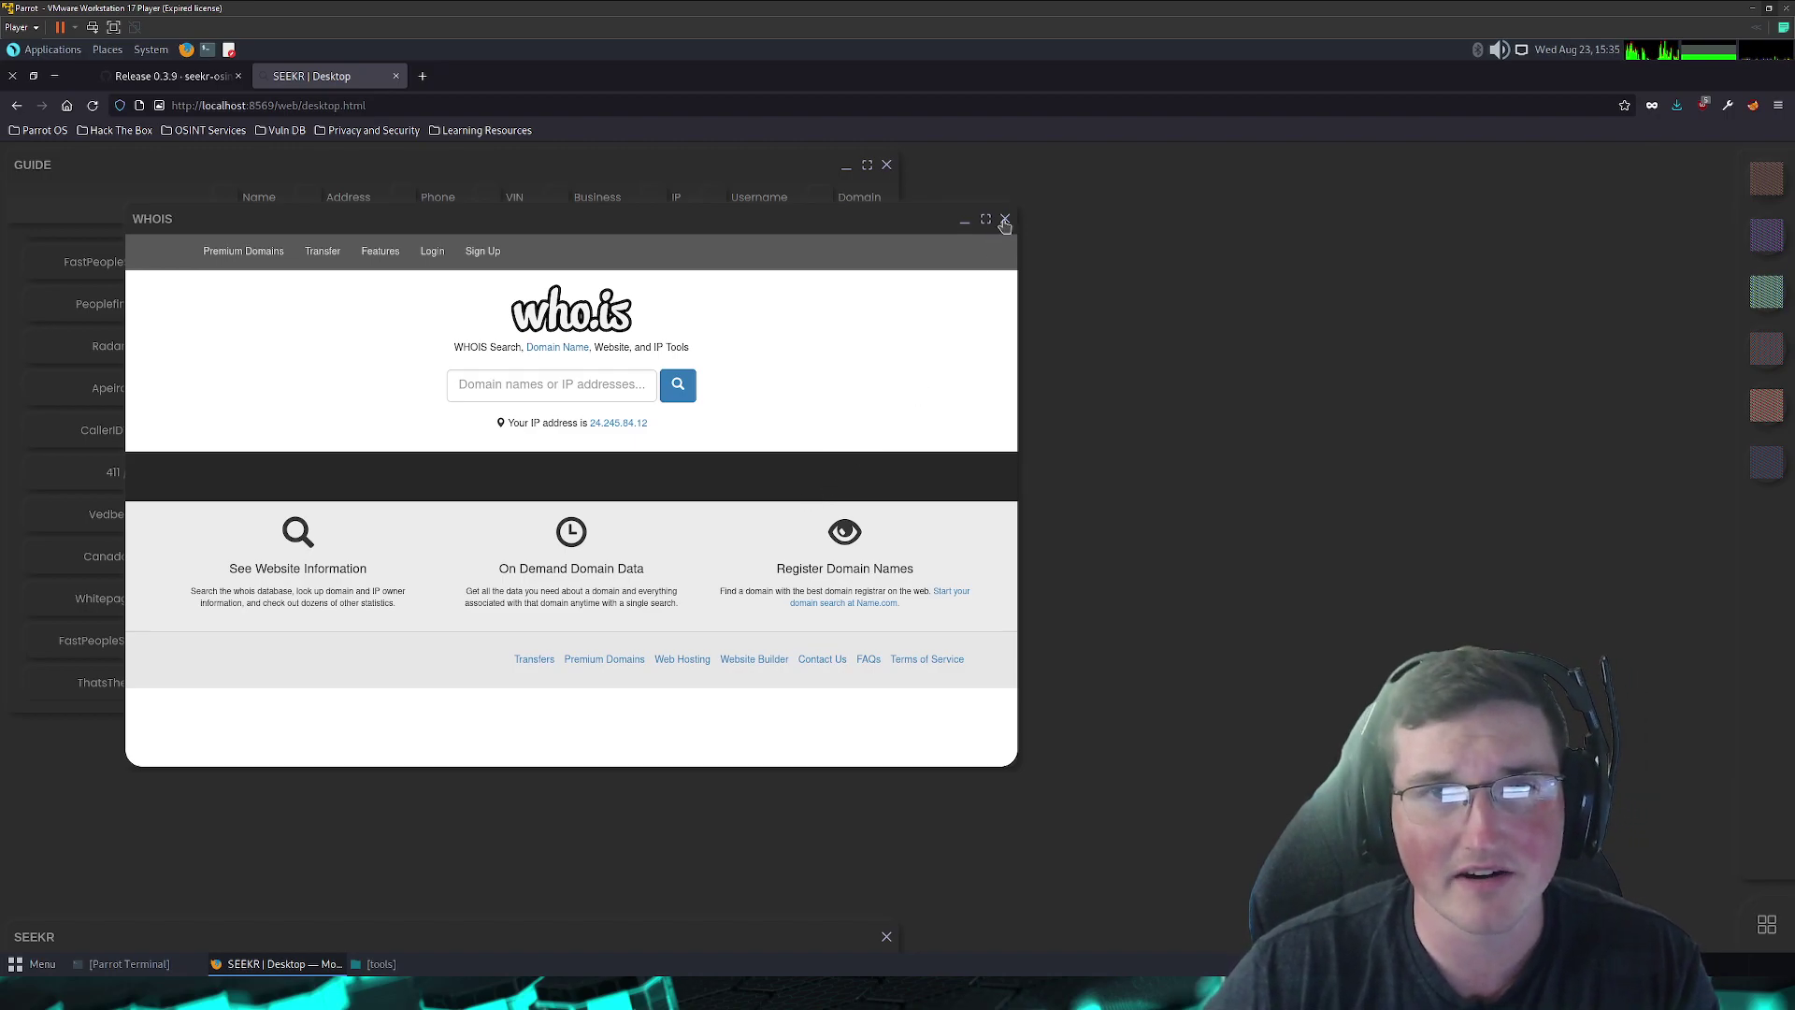
left_click(1004, 221)
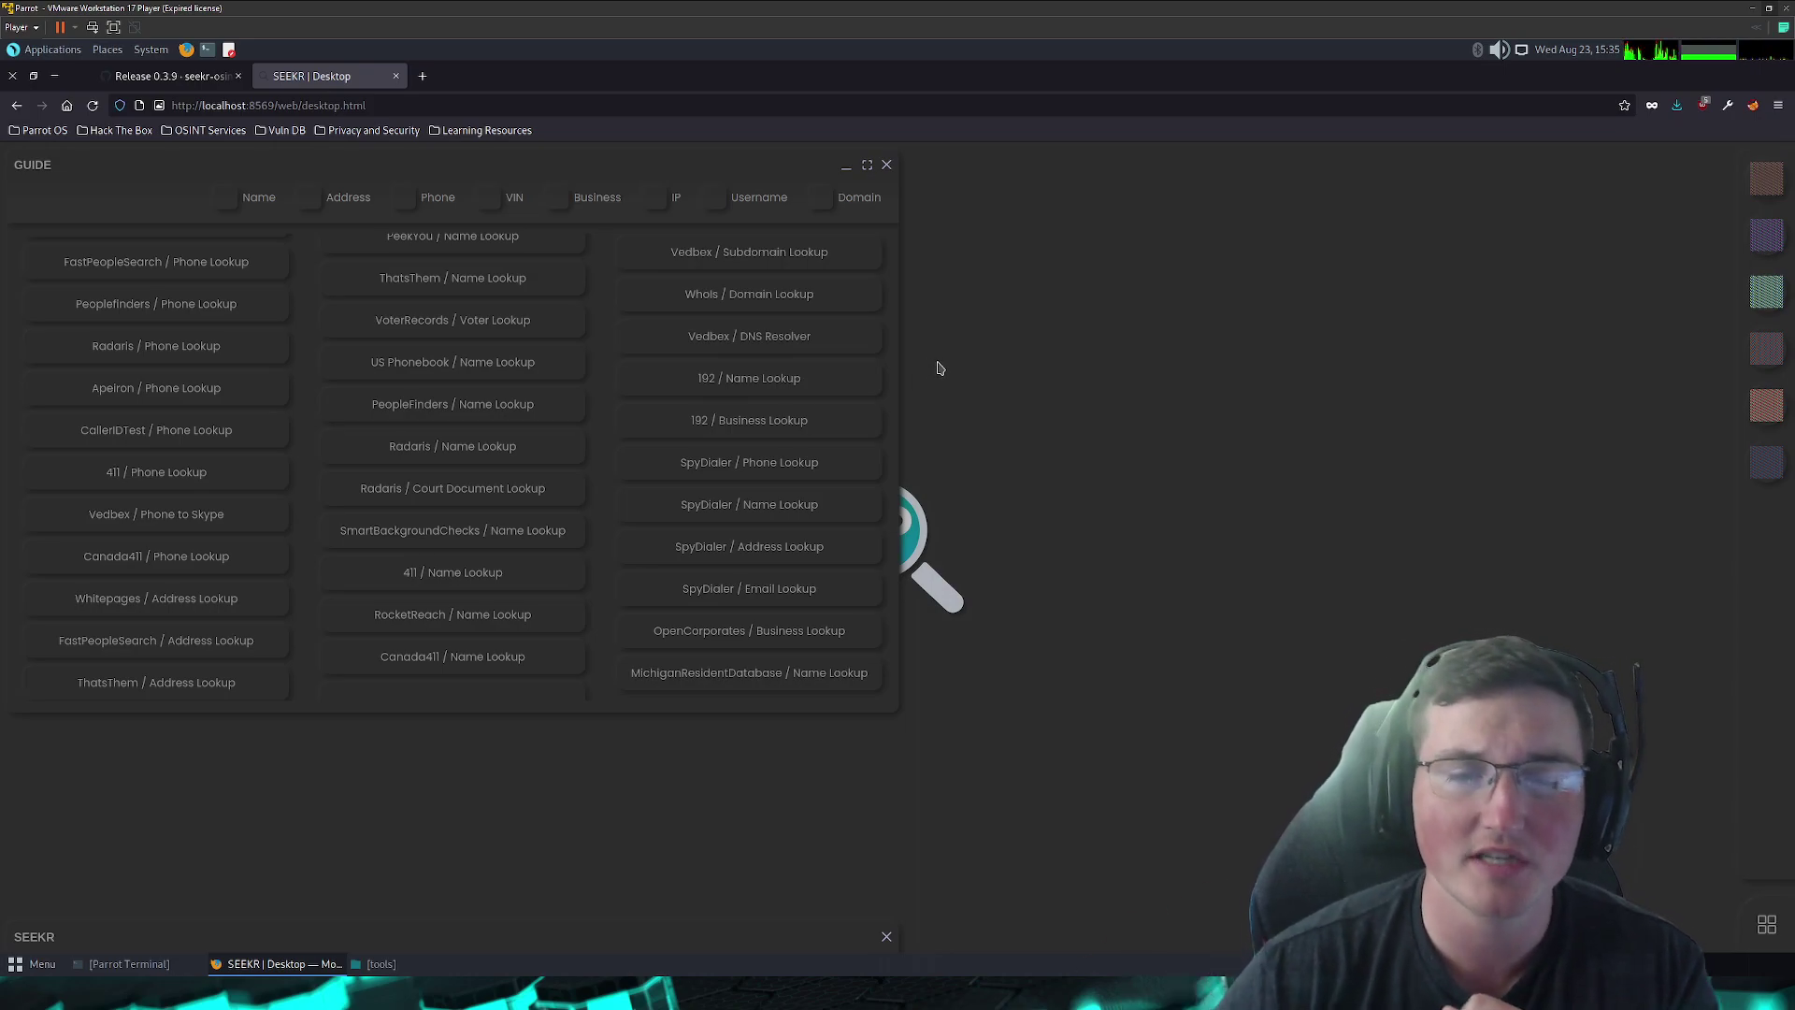
- Open the Blockchain Explorer tool, reposition its window, then close it
scroll(790, 586, "up", 5)
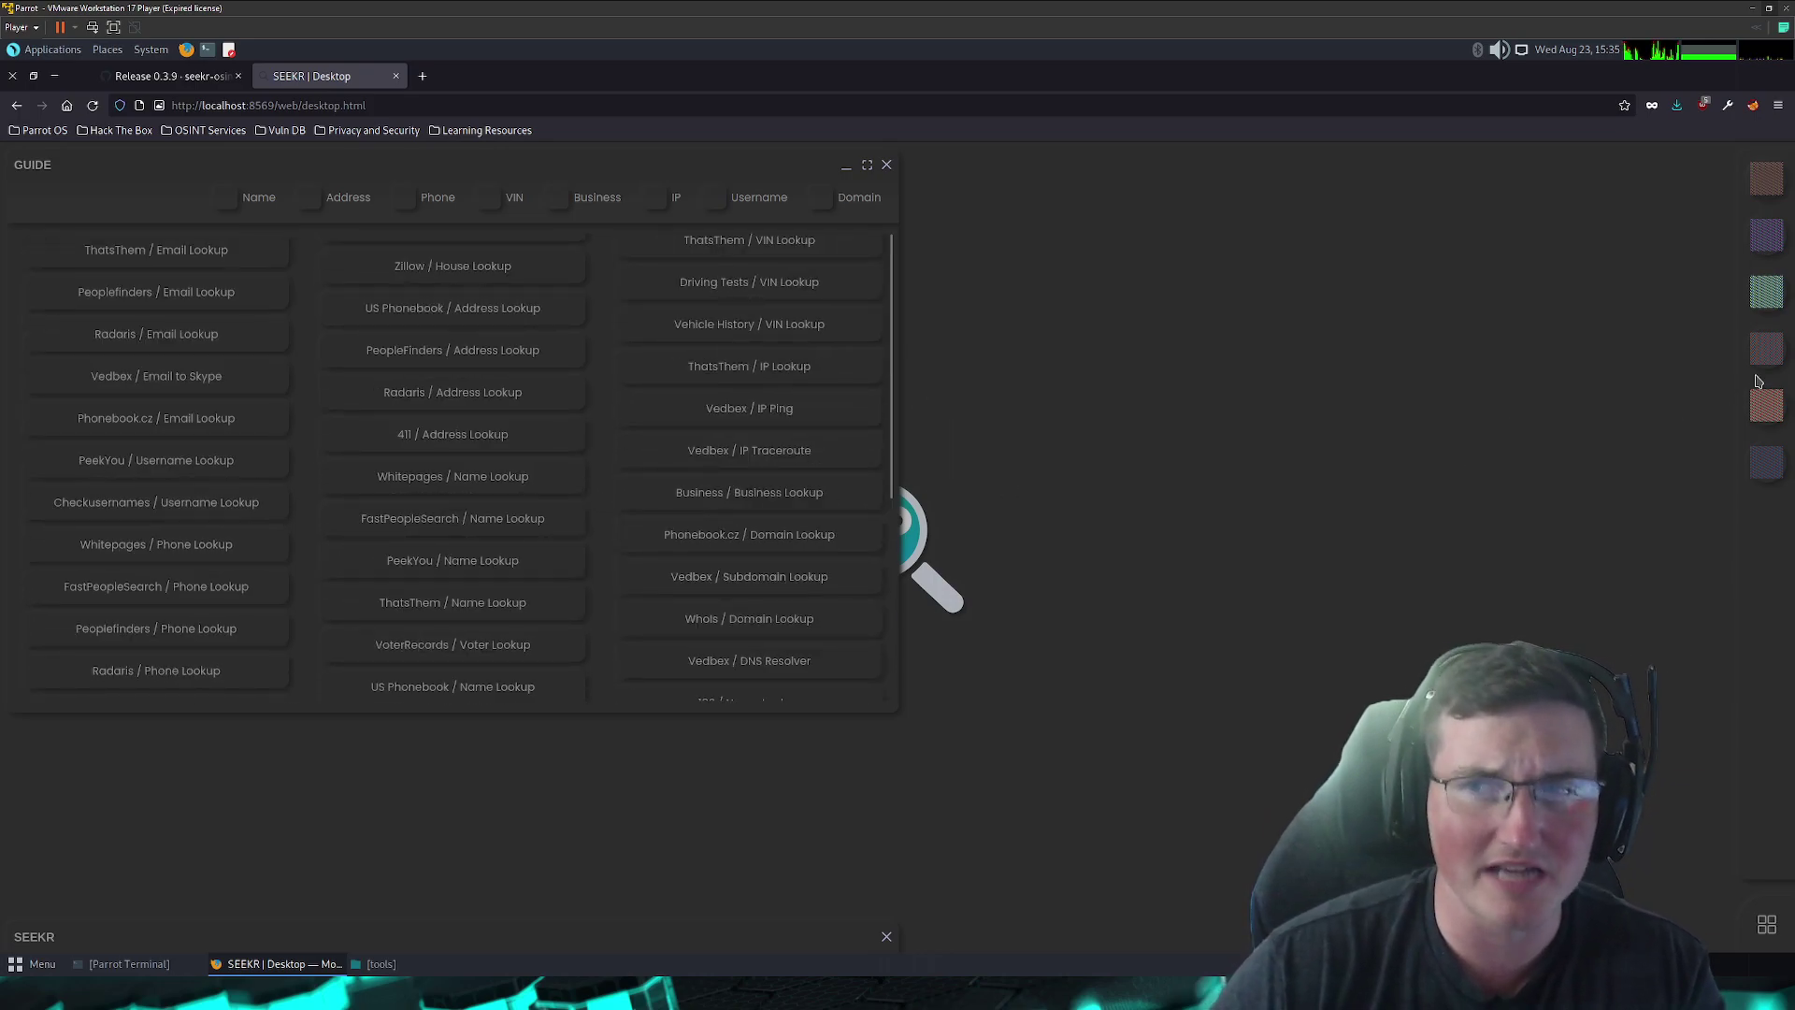
left_click(1764, 402)
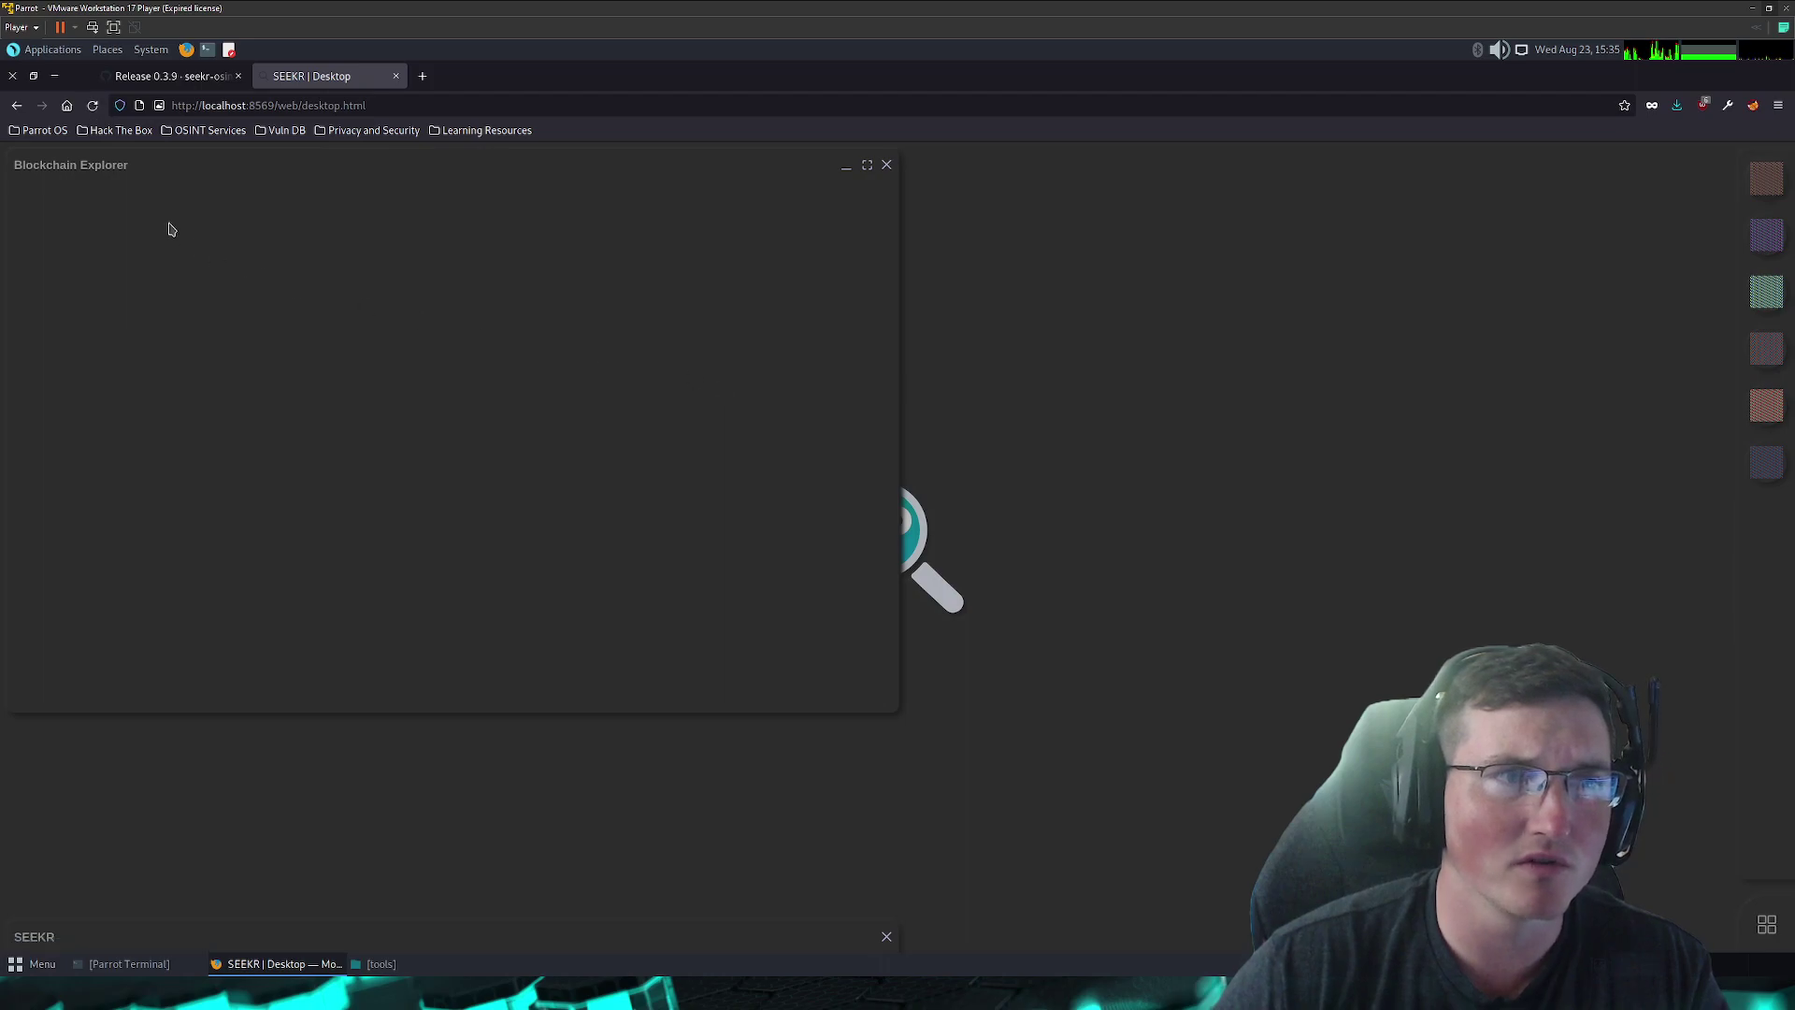
left_click_drag(88, 165, 237, 200)
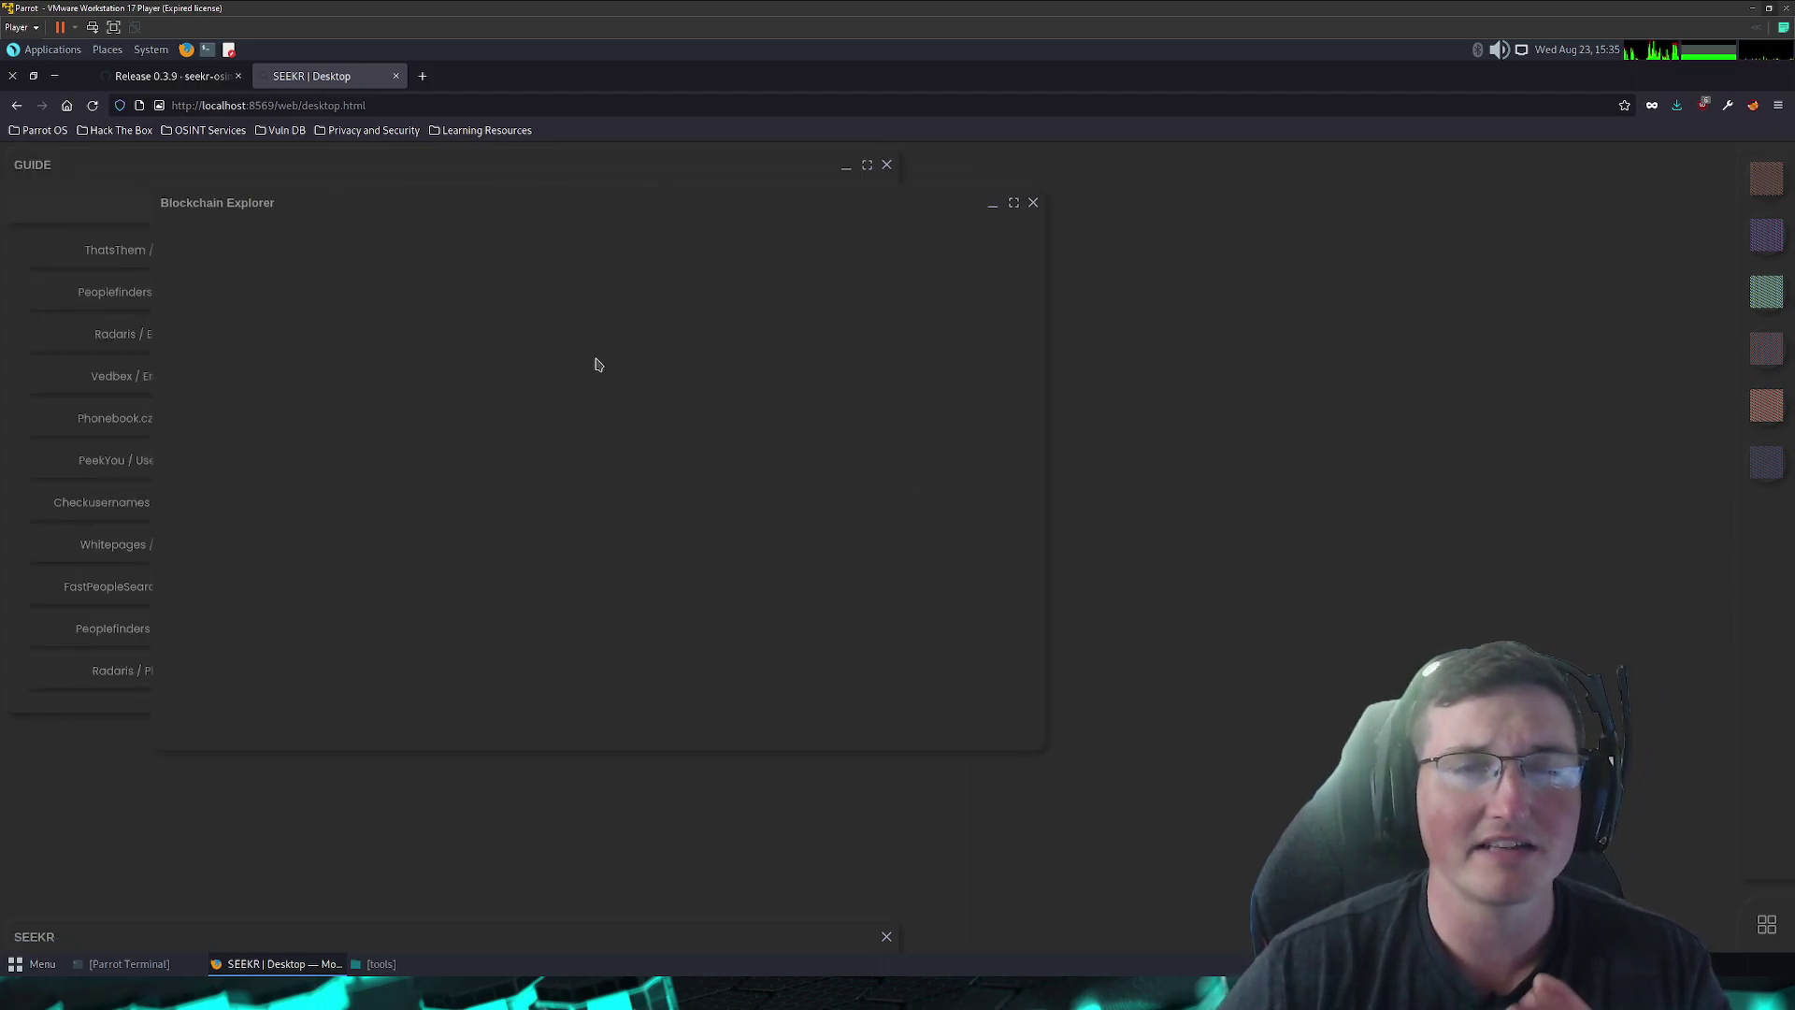
left_click_drag(228, 202, 278, 217)
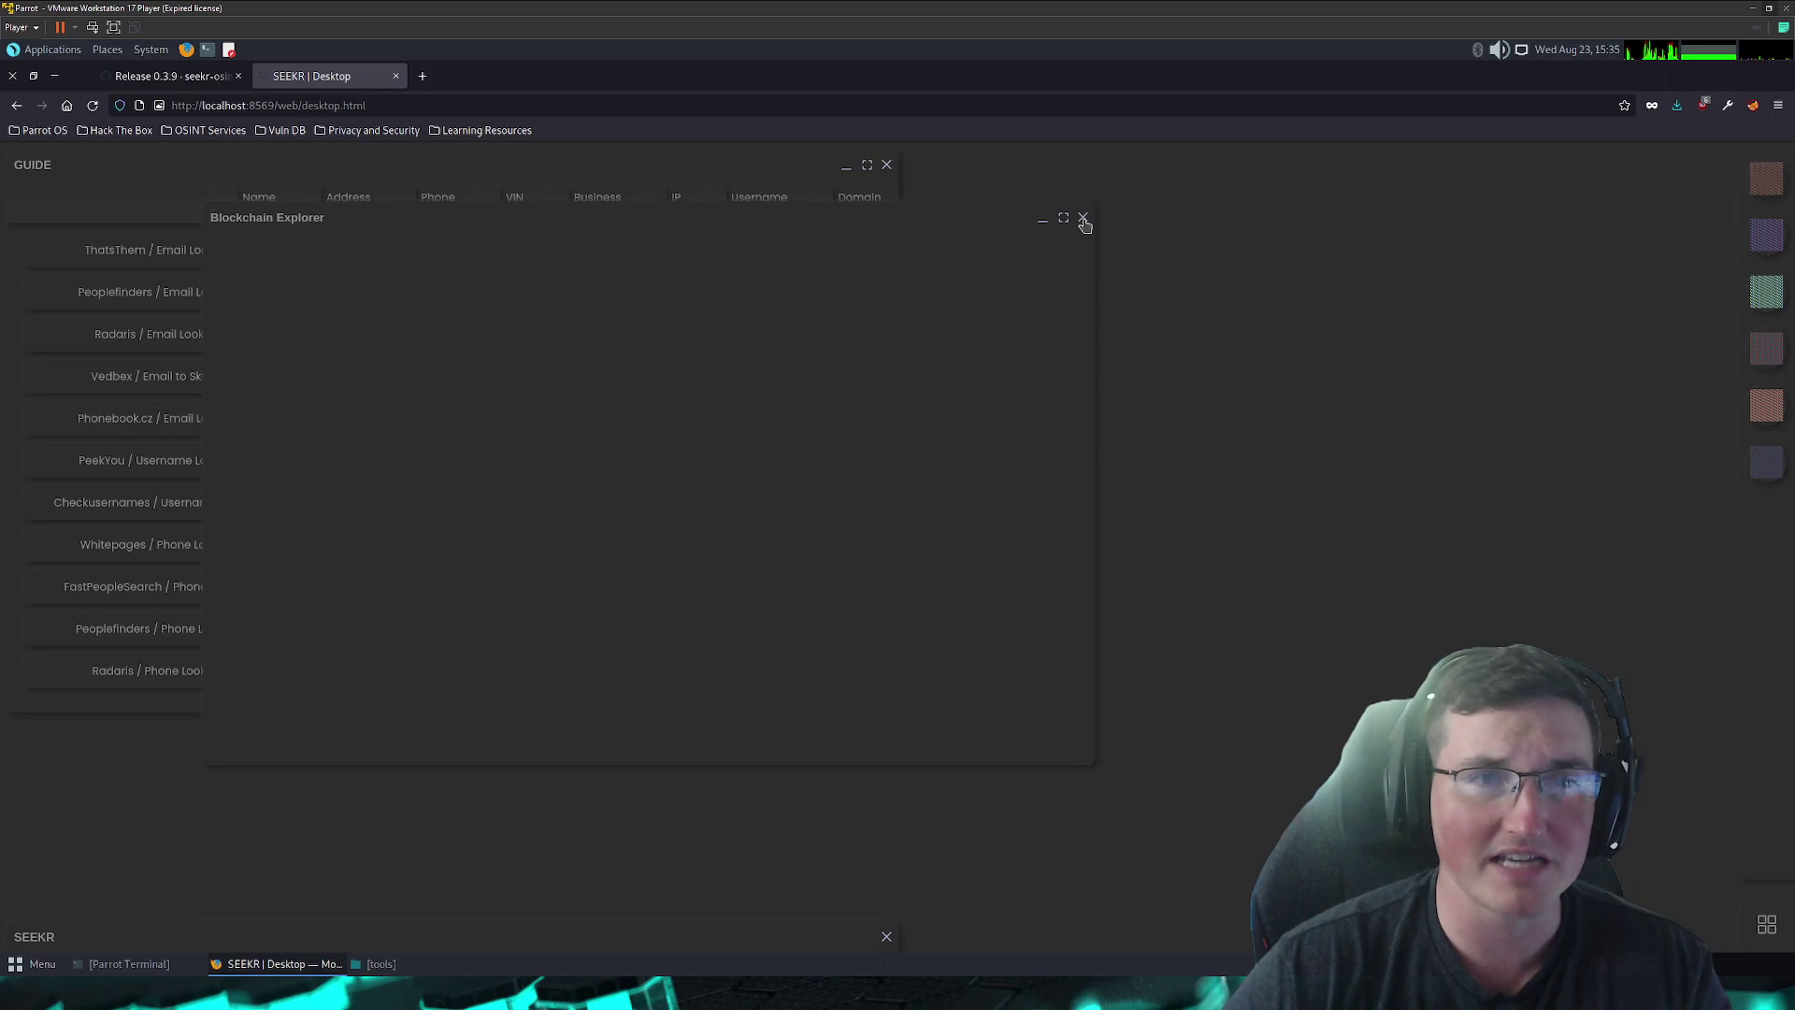
left_click(1084, 221)
- Open and close the crt.sh certificate search, then bring up SEEKR Settings
double_click(1766, 406)
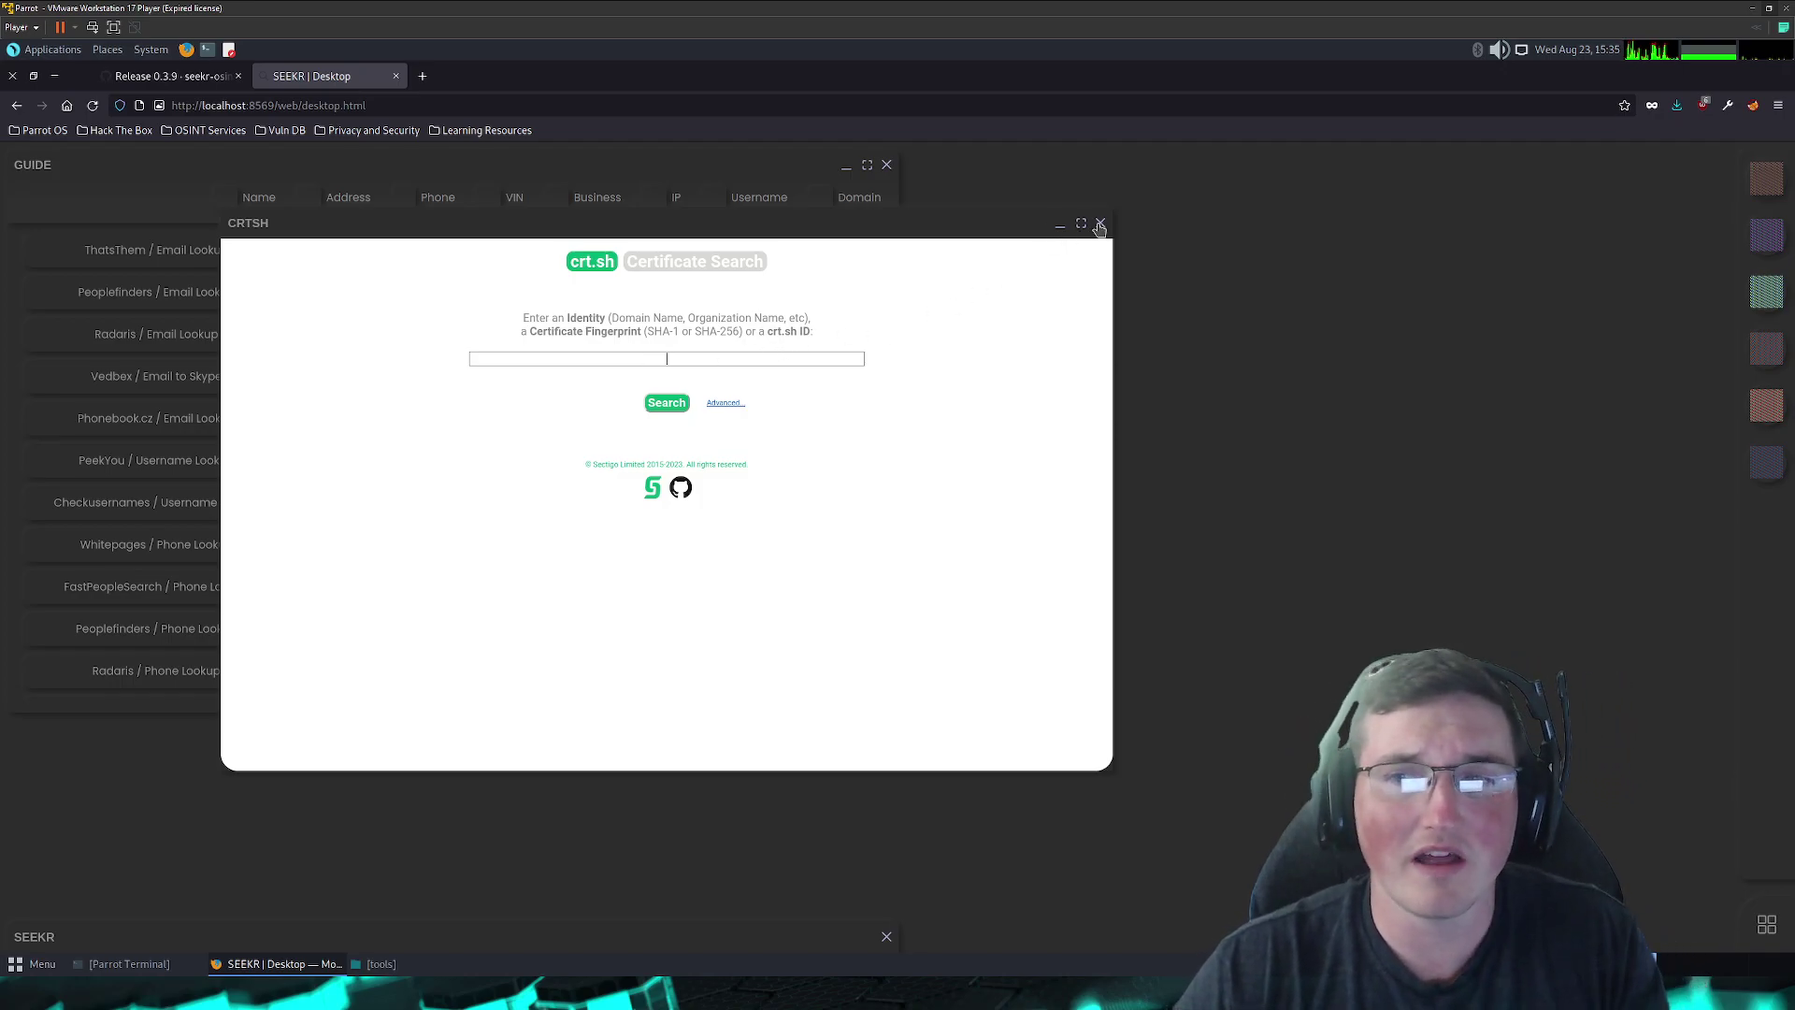
left_click(1100, 225)
left_click(1764, 463)
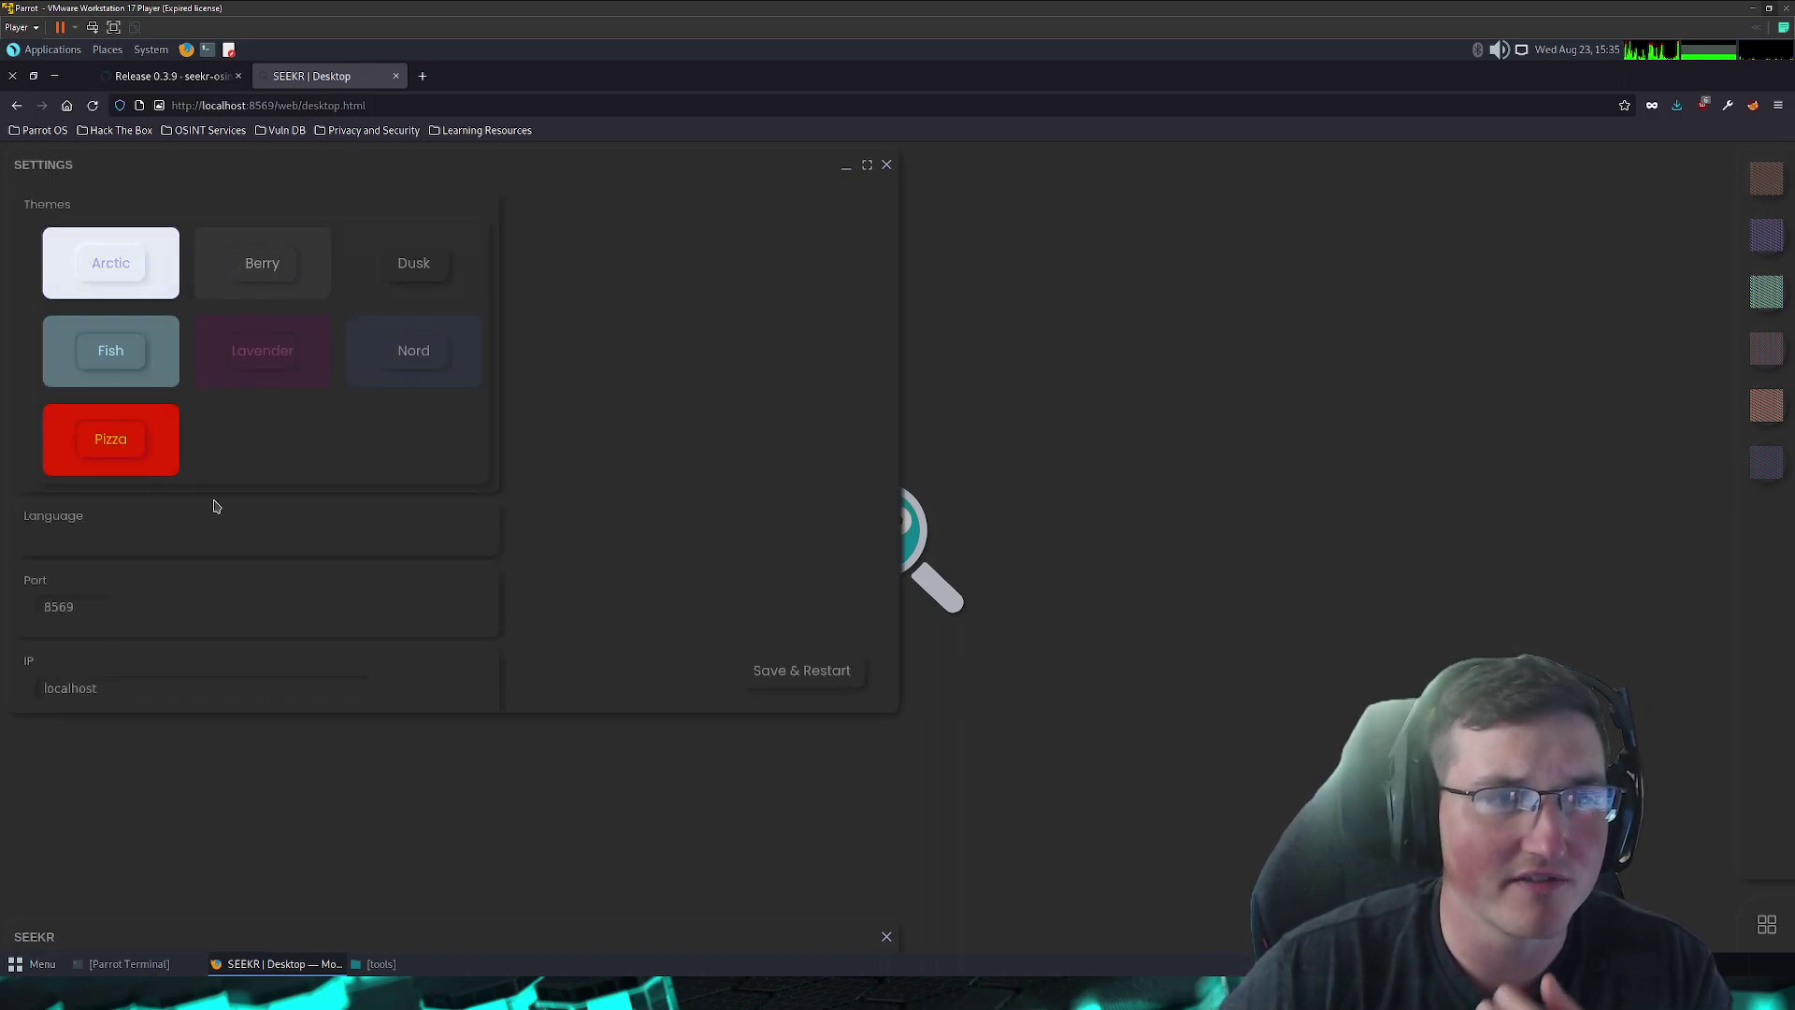
- Look over the Settings window's themes and port 8569 fields, then close it
scroll(268, 396, "down", 1)
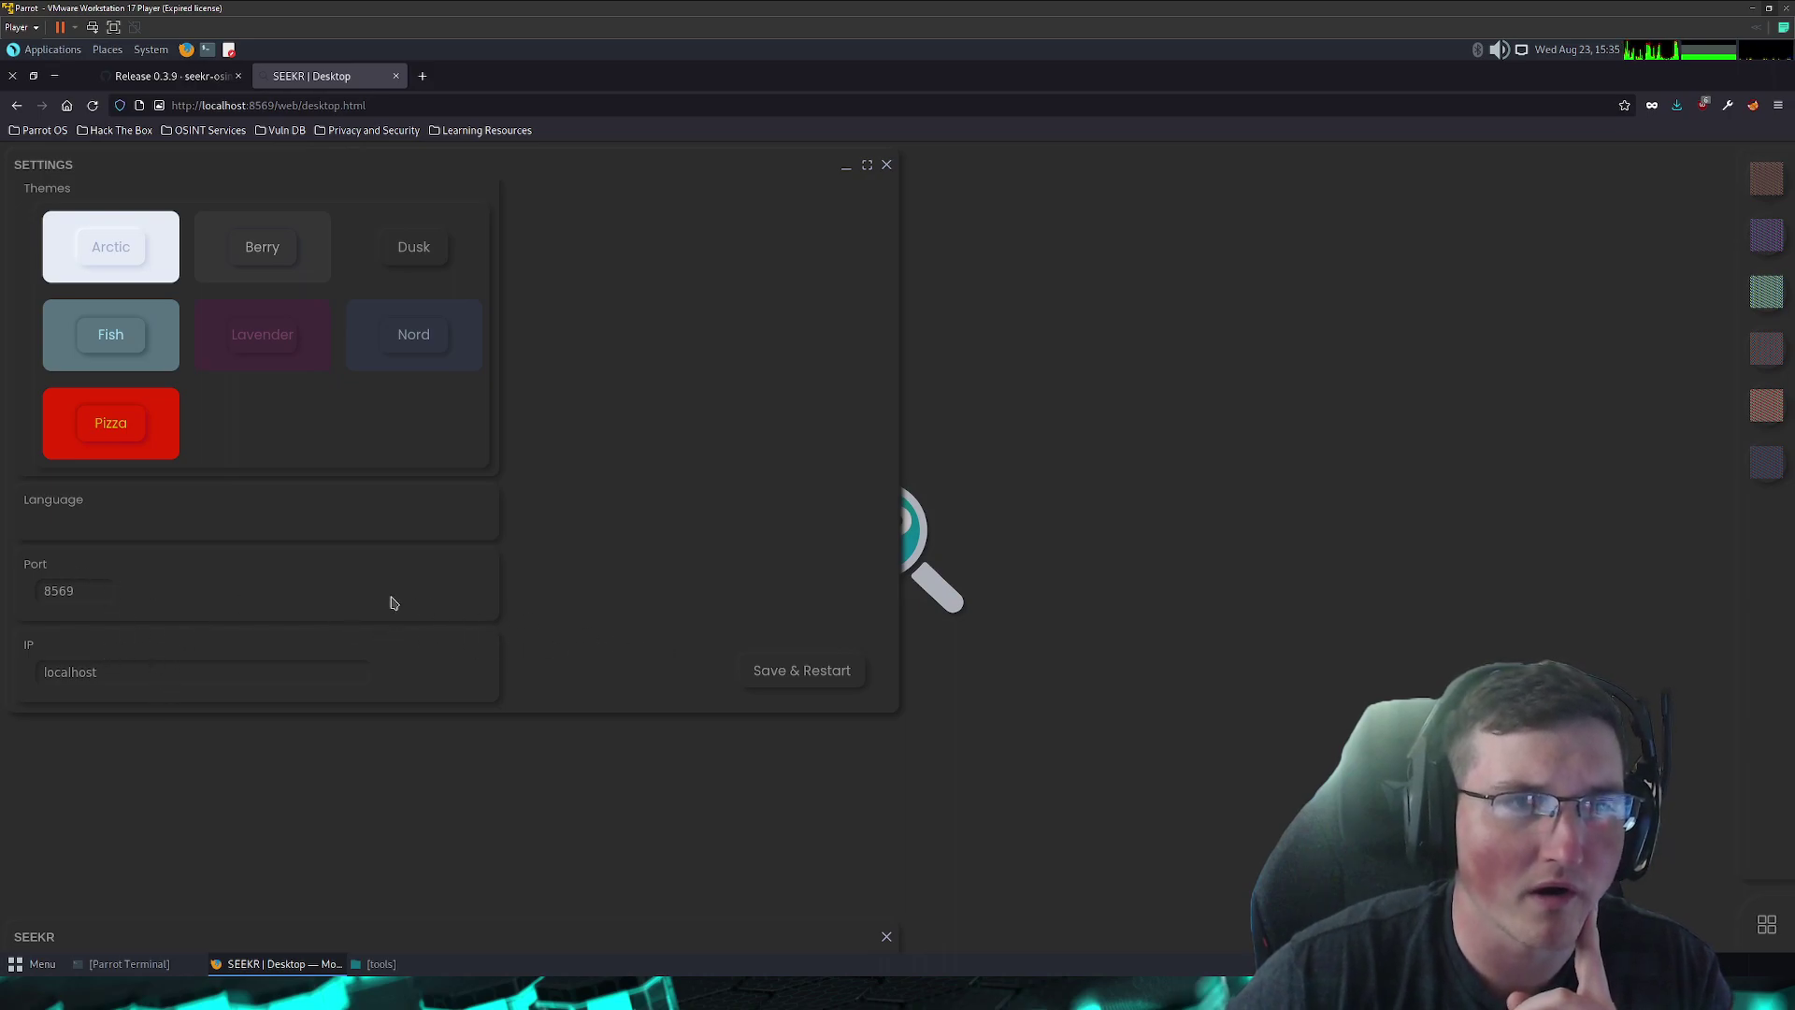
scroll(393, 579, "up", 1)
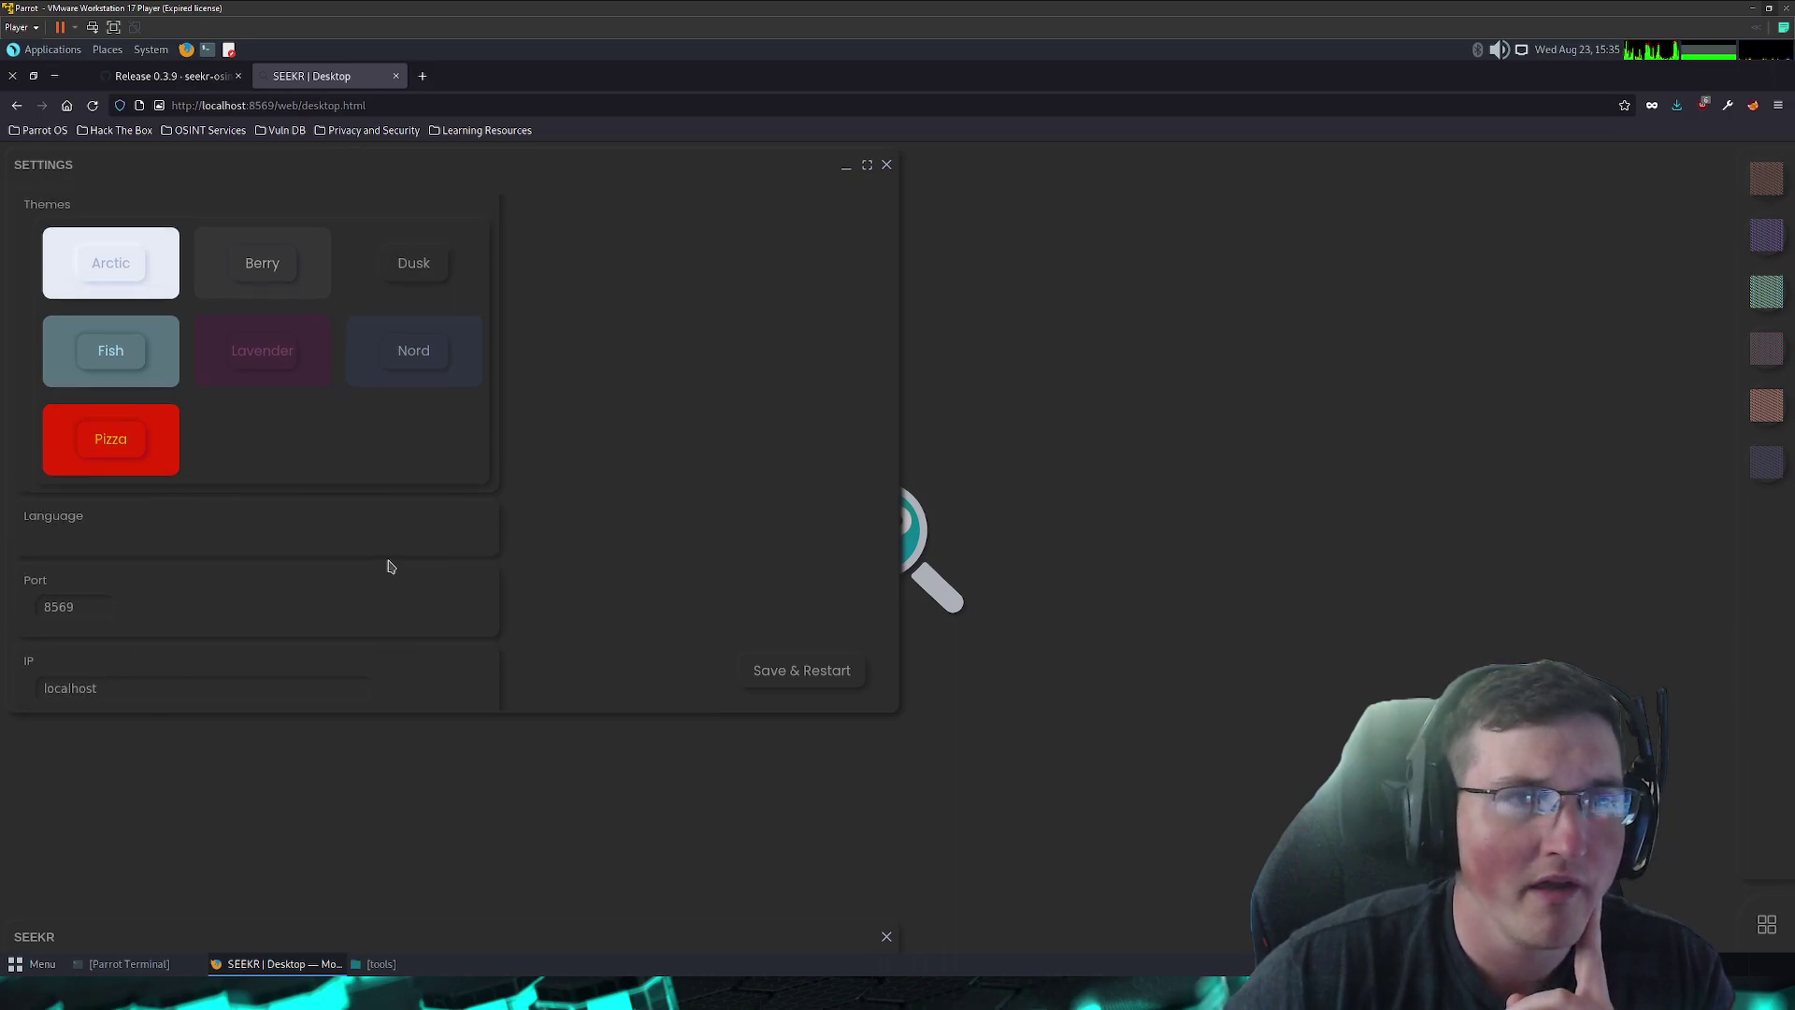
left_click(886, 167)
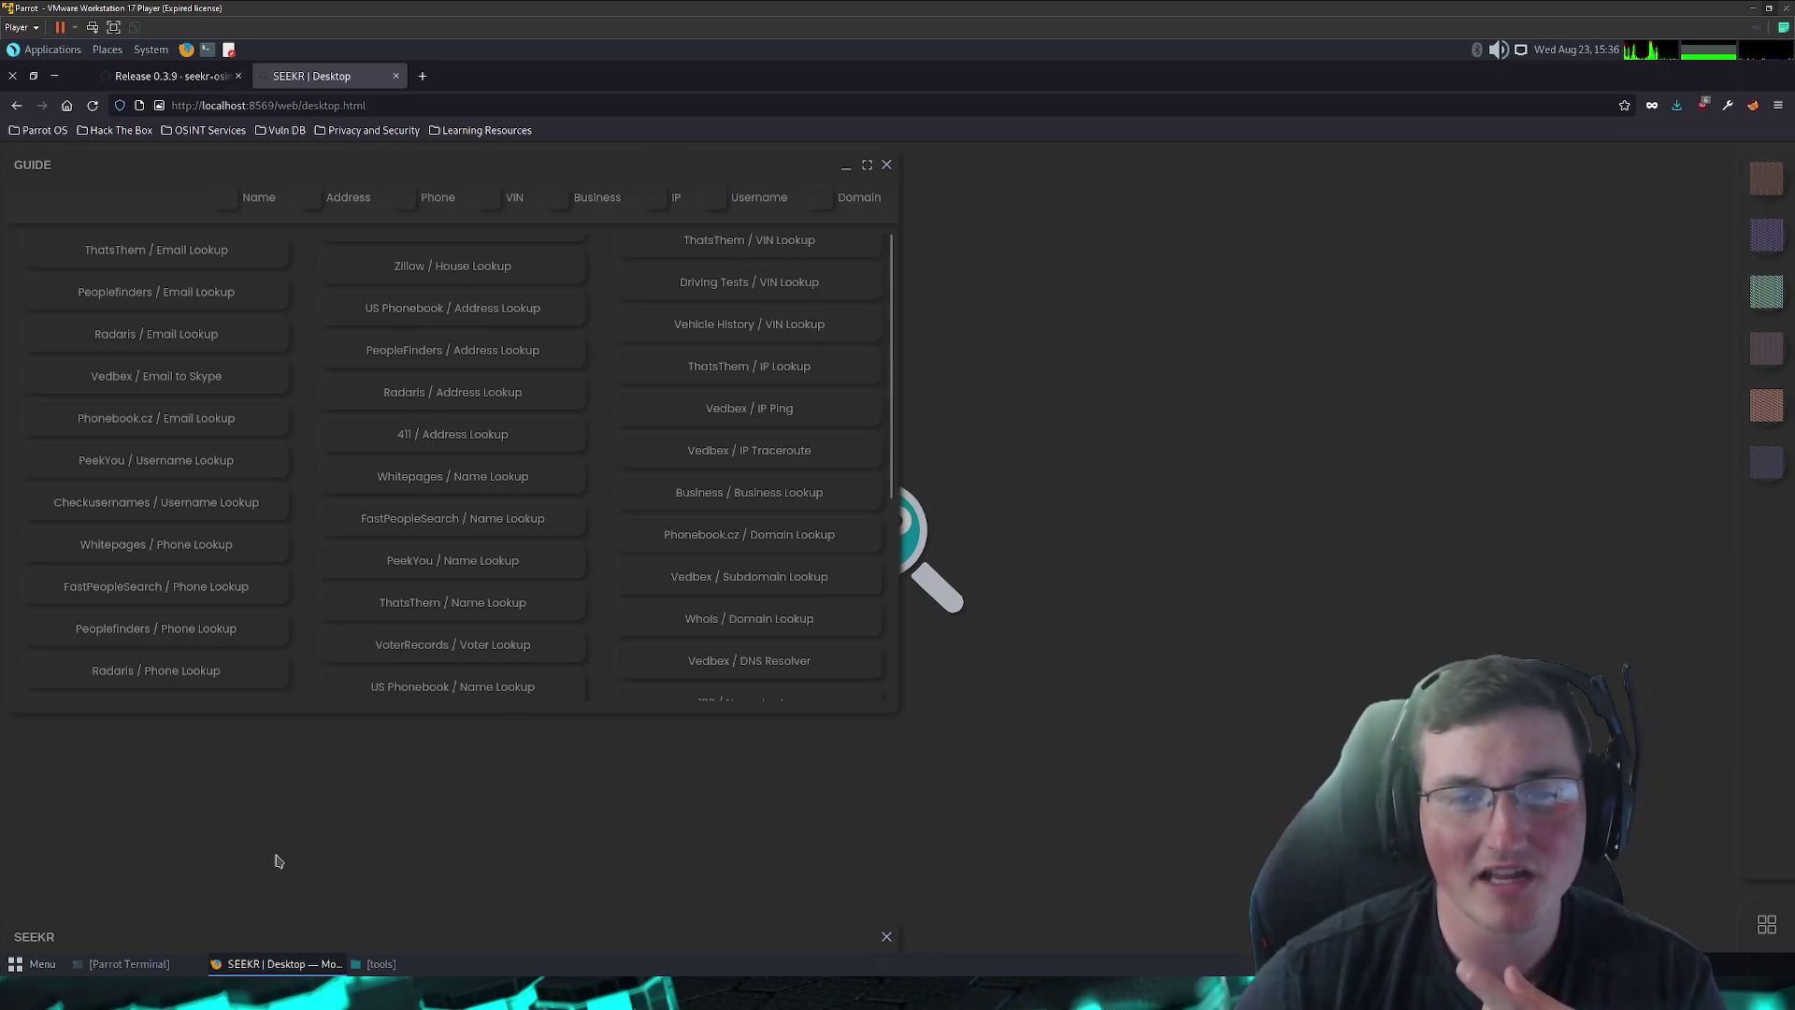
left_click(234, 938)
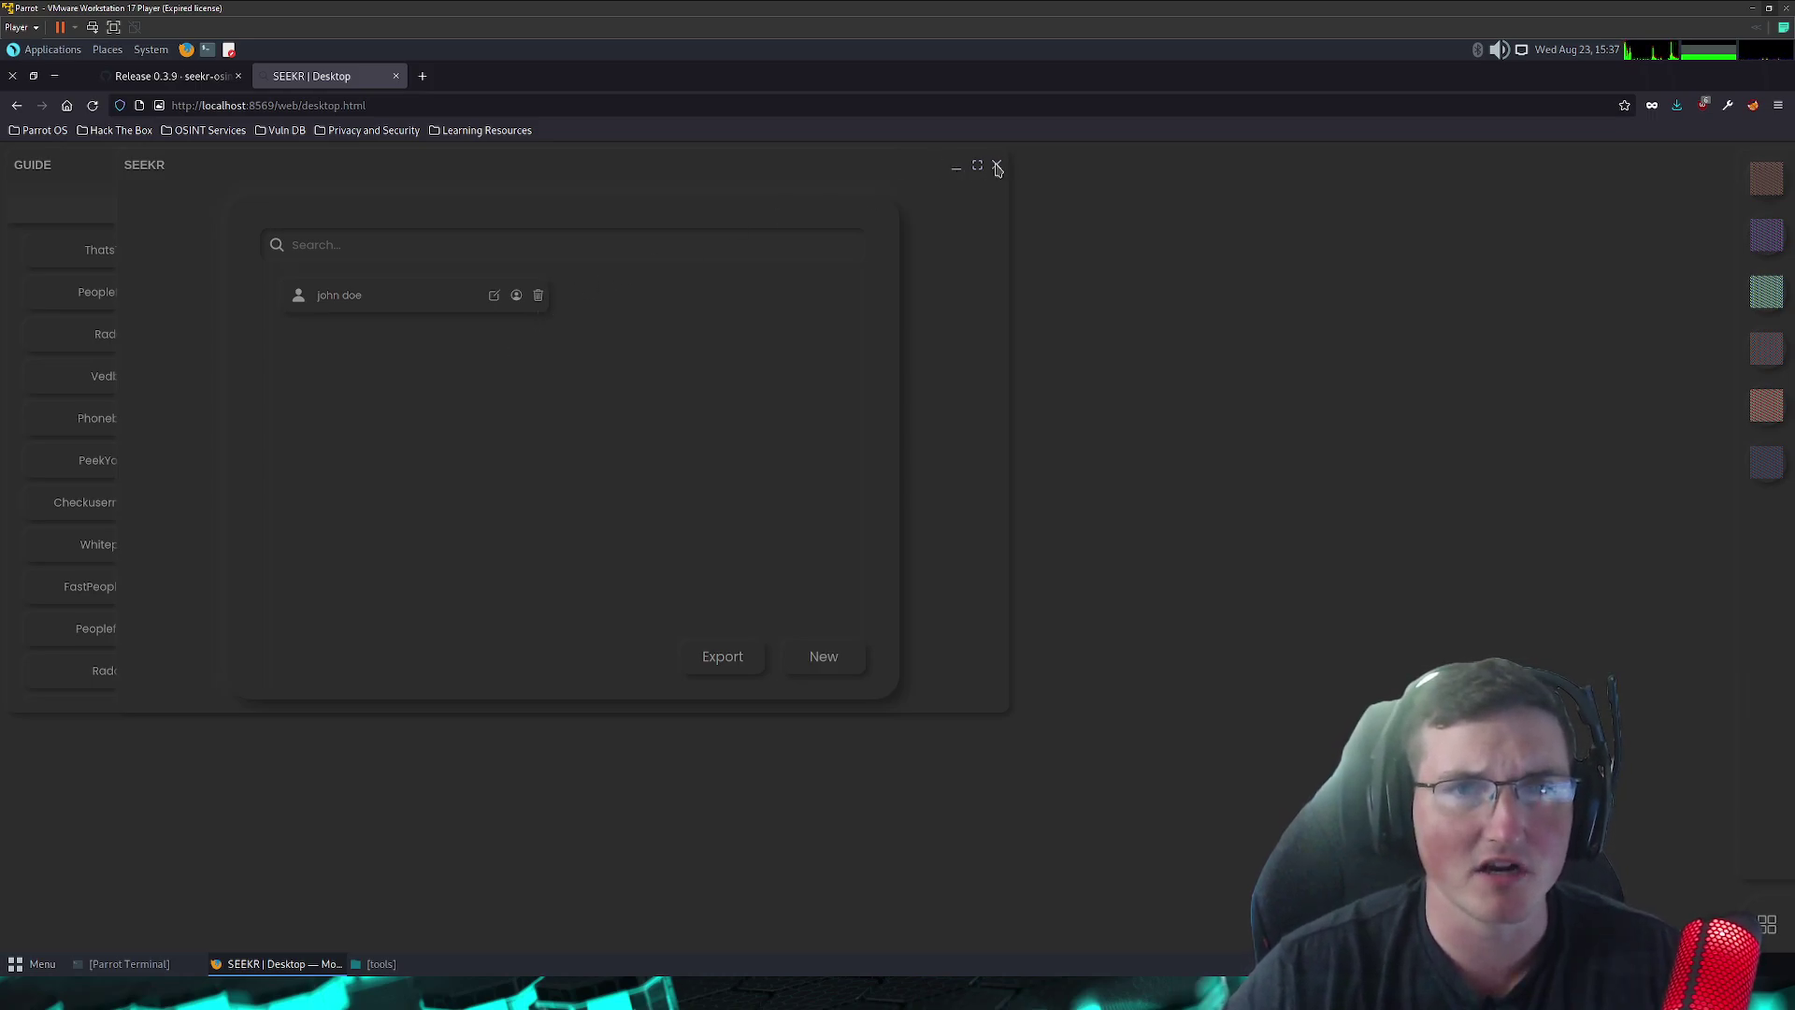
left_click(997, 167)
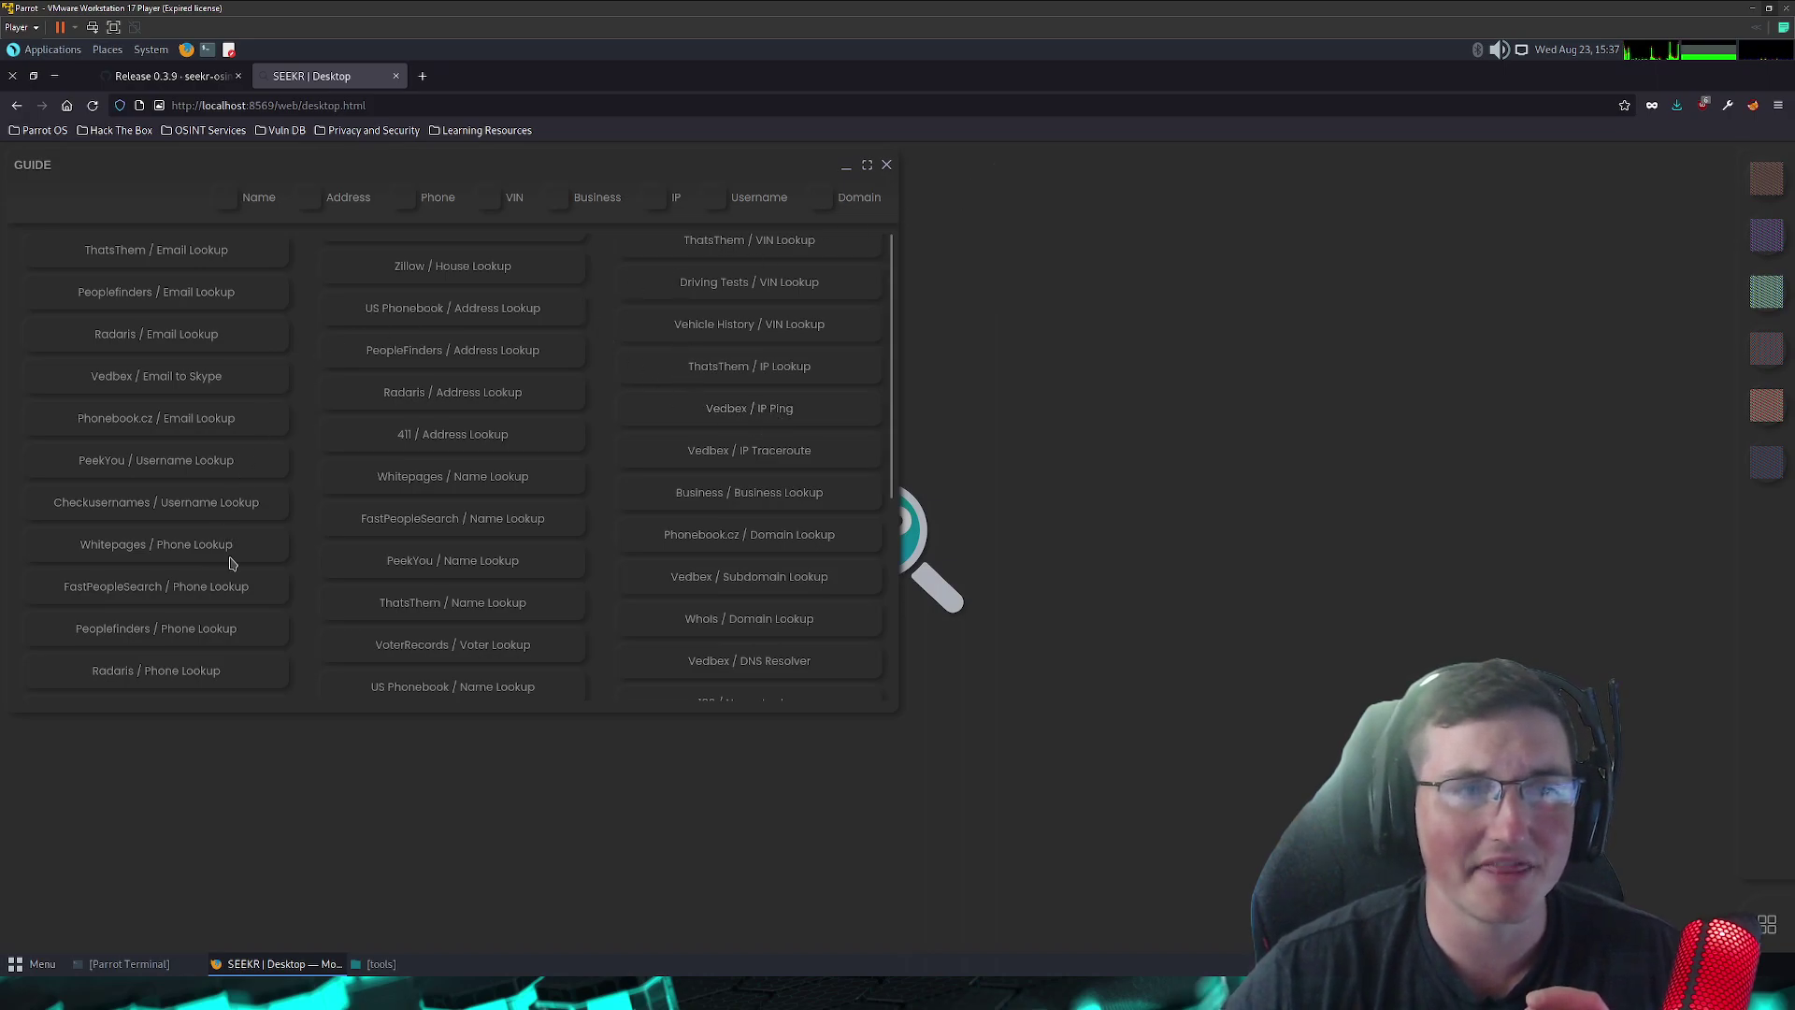
scroll(601, 553, "down", 5)
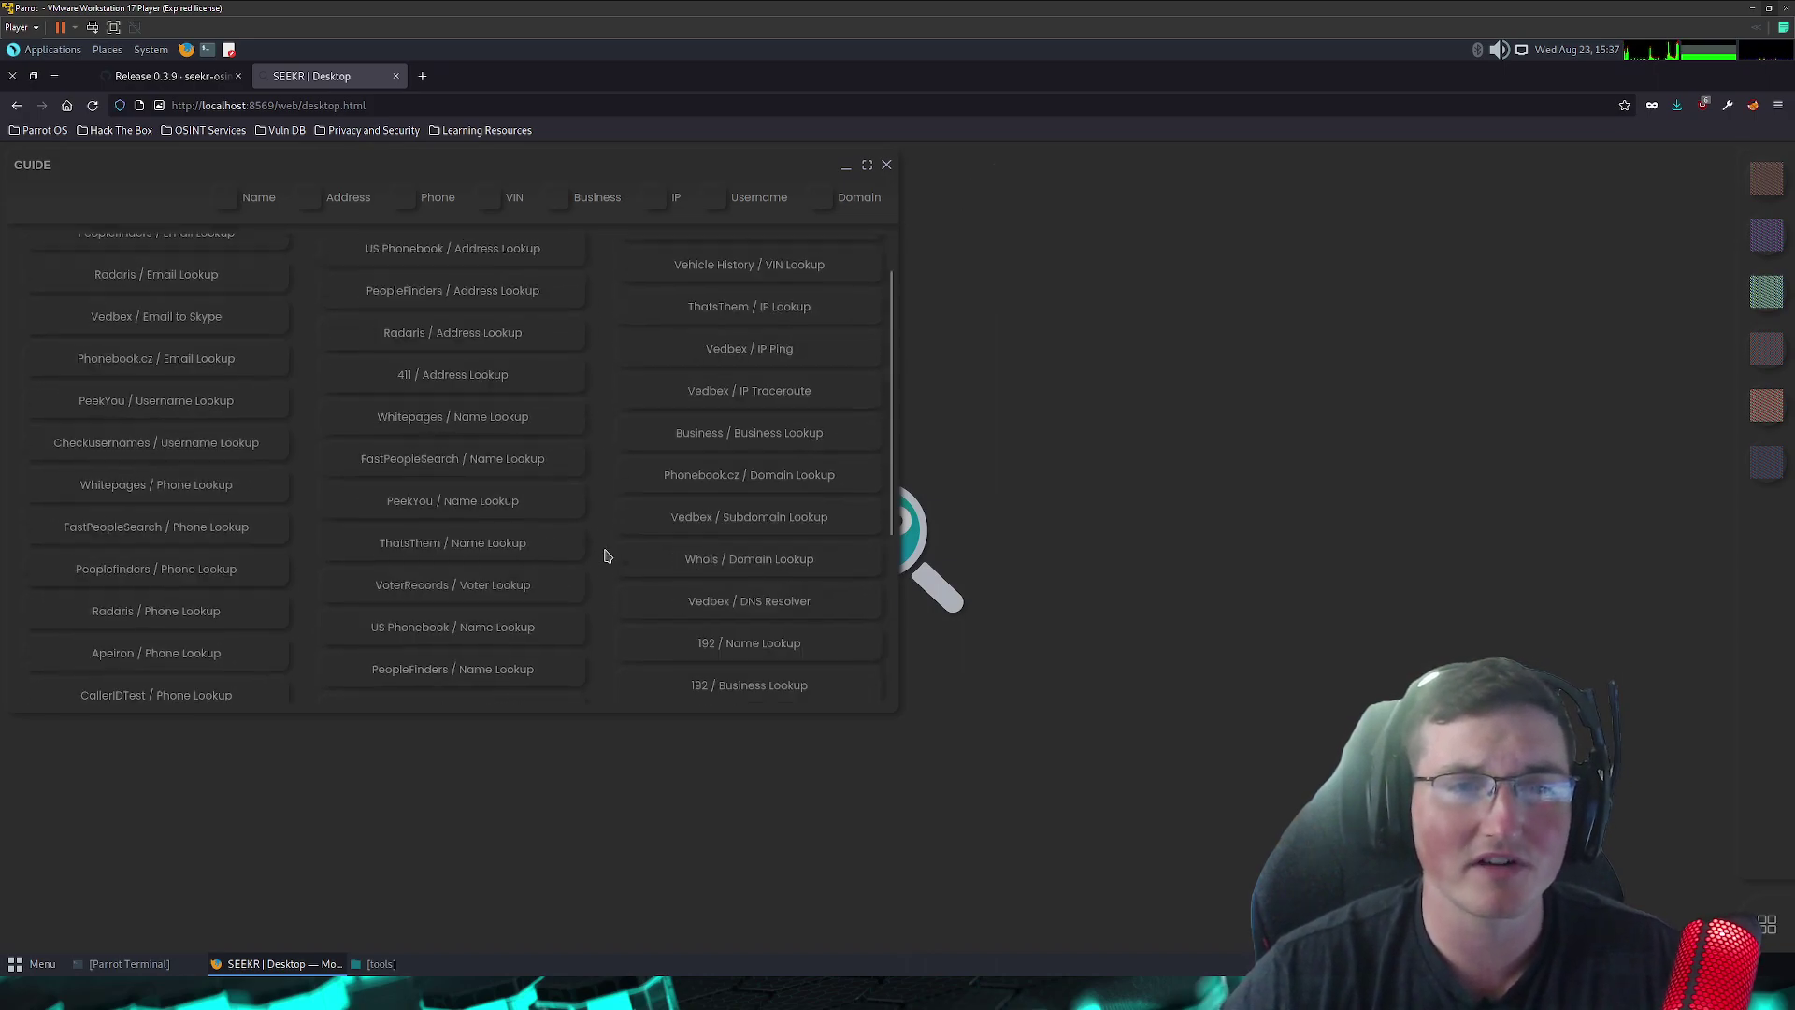
scroll(601, 554, "up", 5)
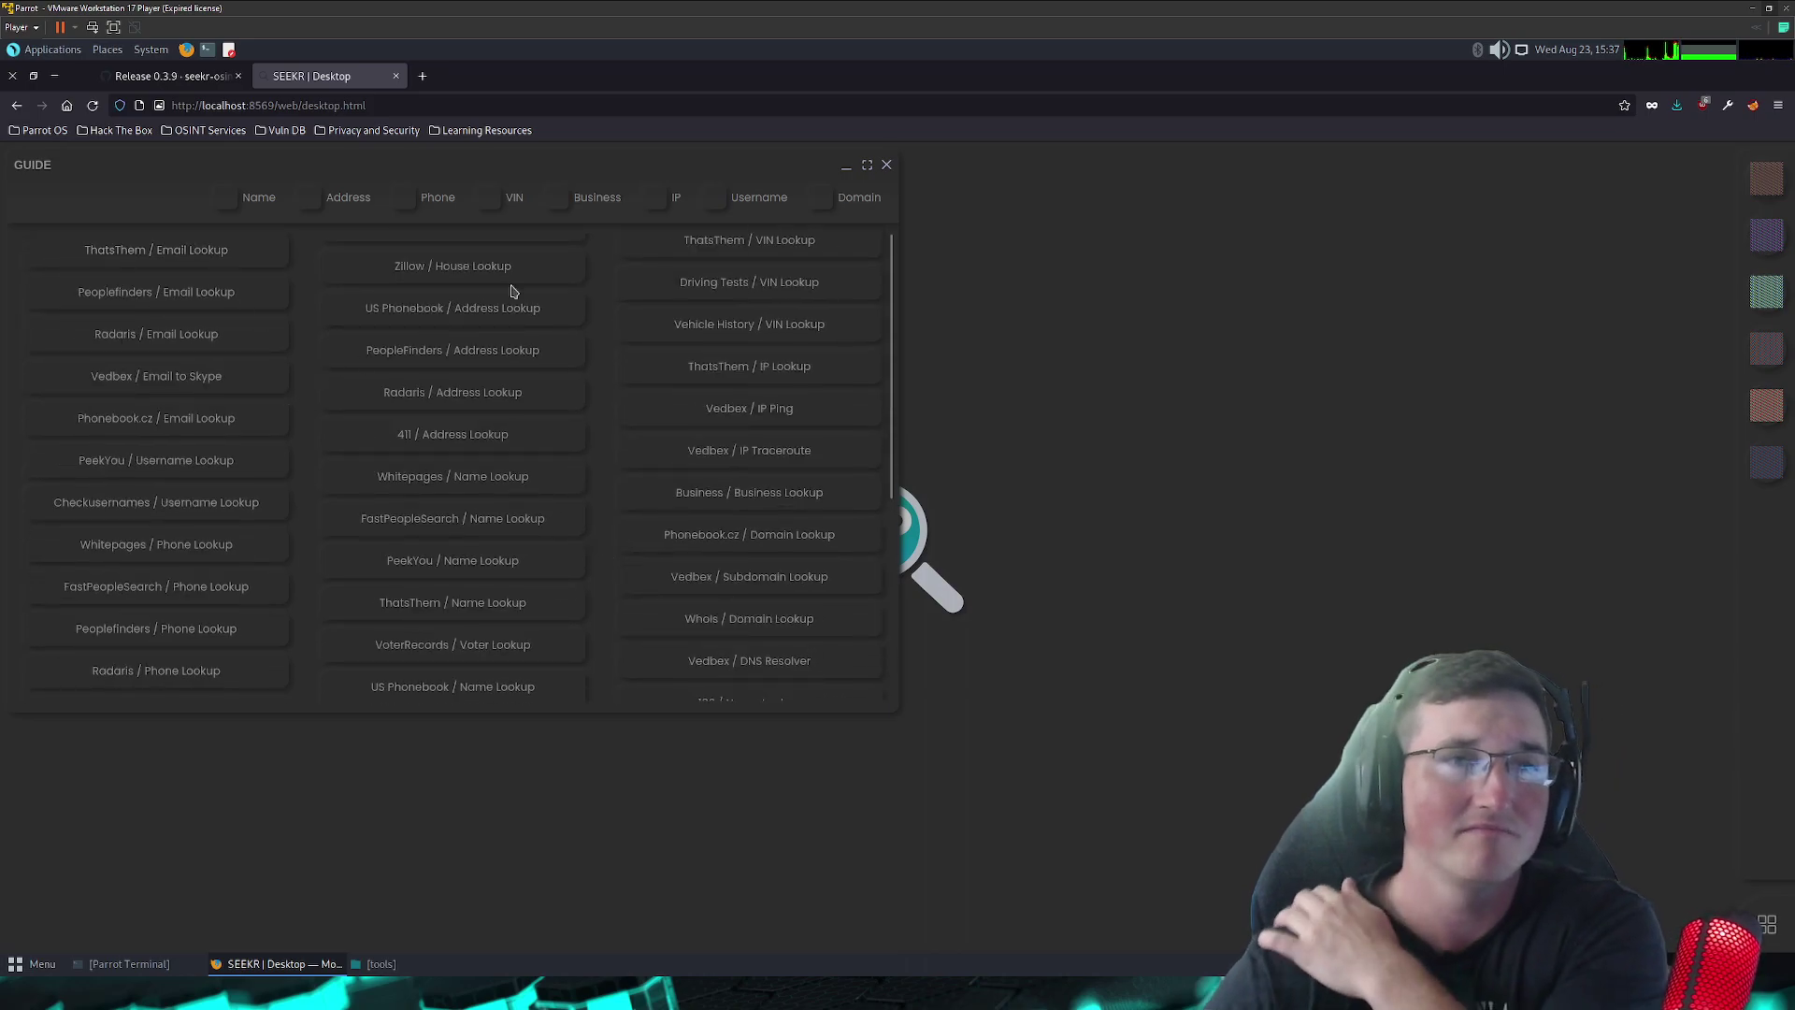